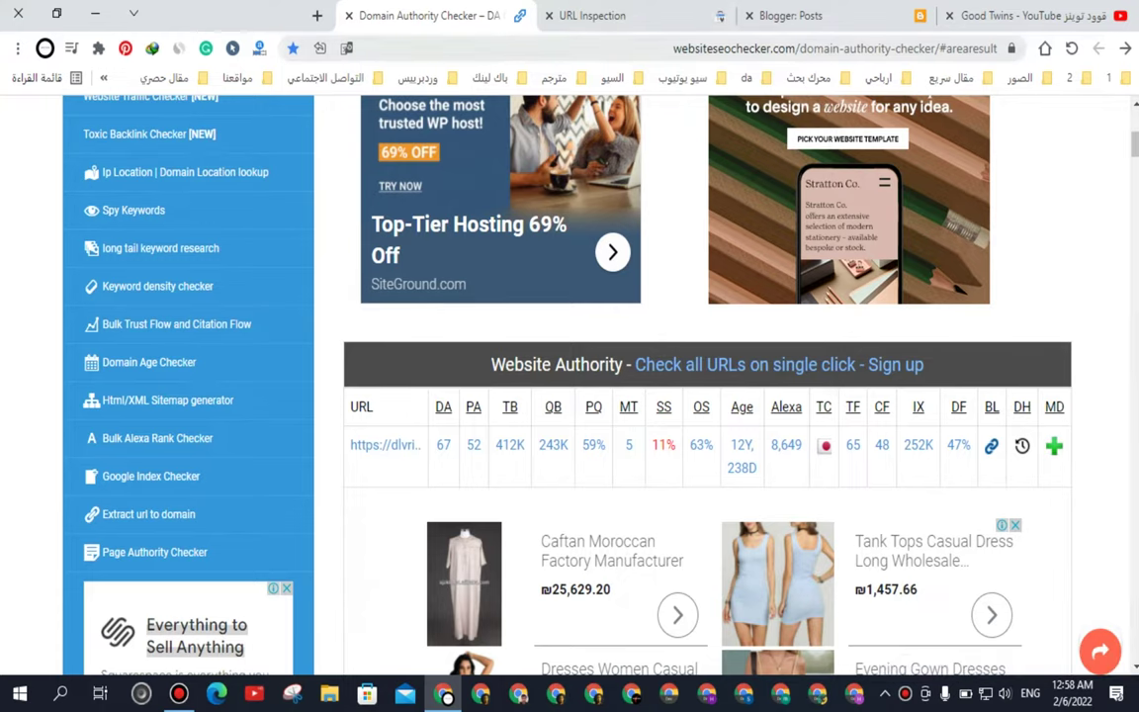
left_click(692, 49)
right_click(655, 53)
left_click(583, 226)
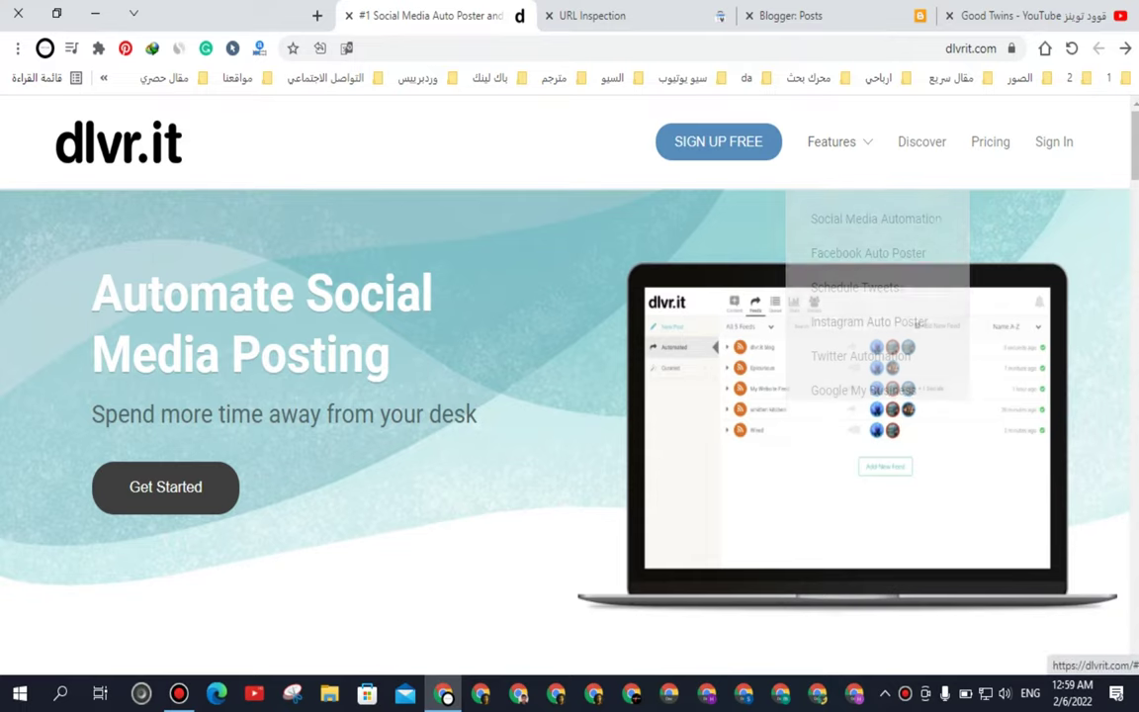
left_click(789, 14)
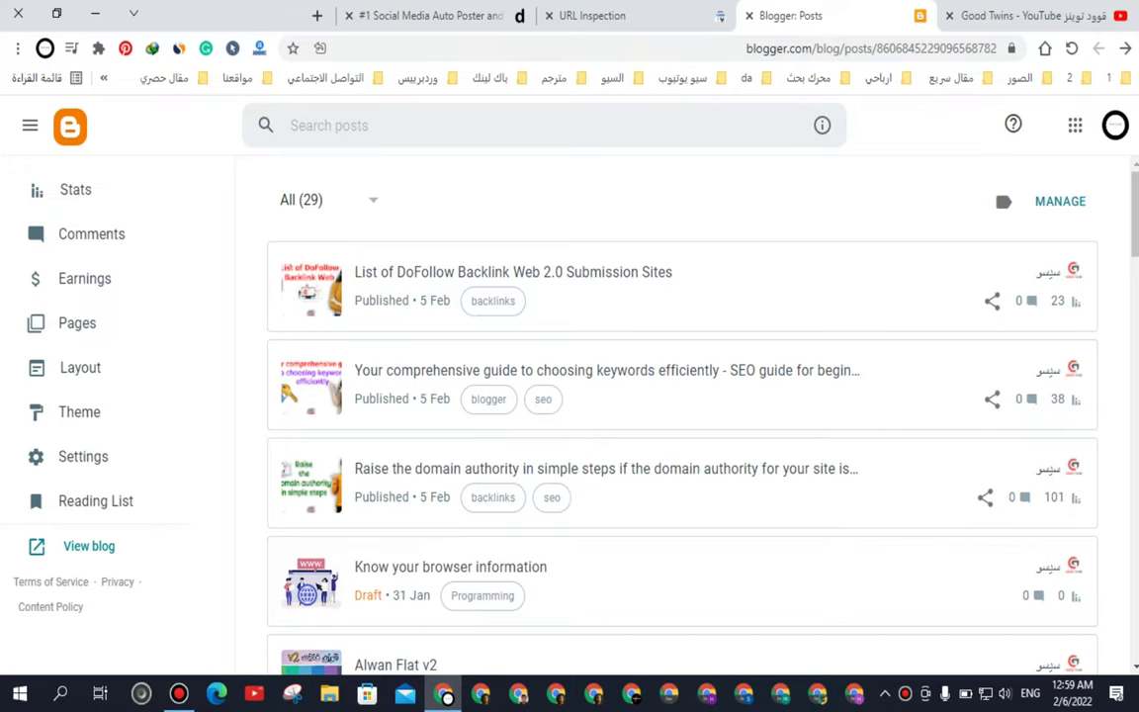
left_click(370, 12)
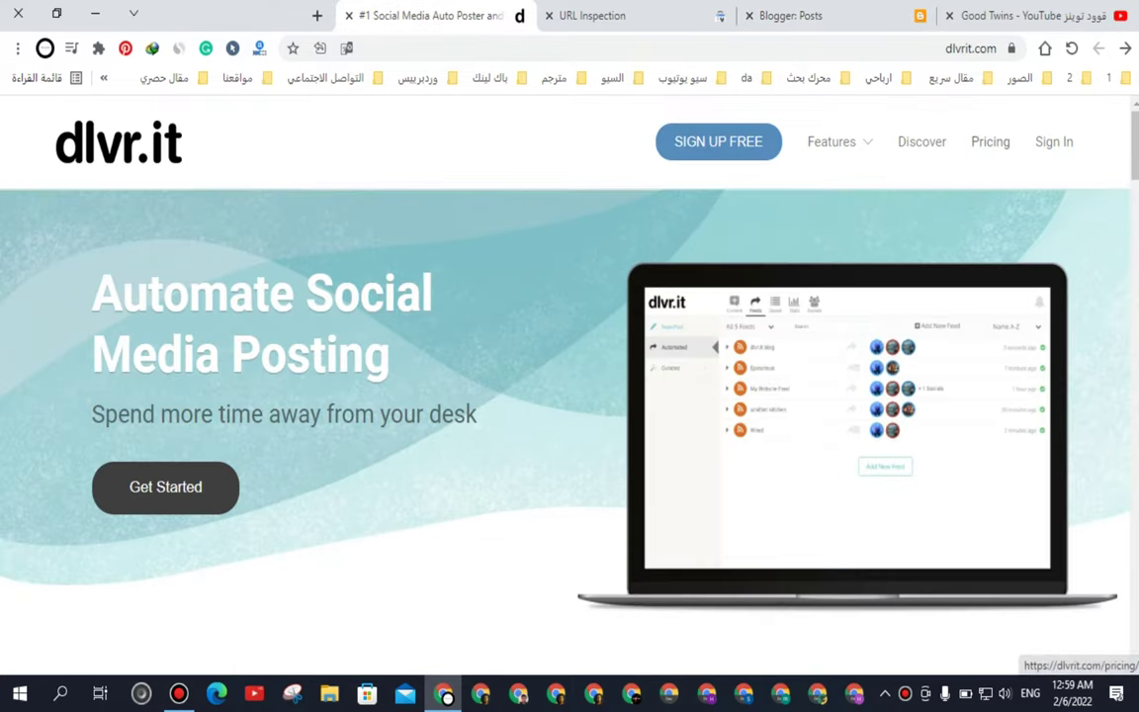
Sign in to dlvr.it with the saved e-mail and password
left_click(1054, 142)
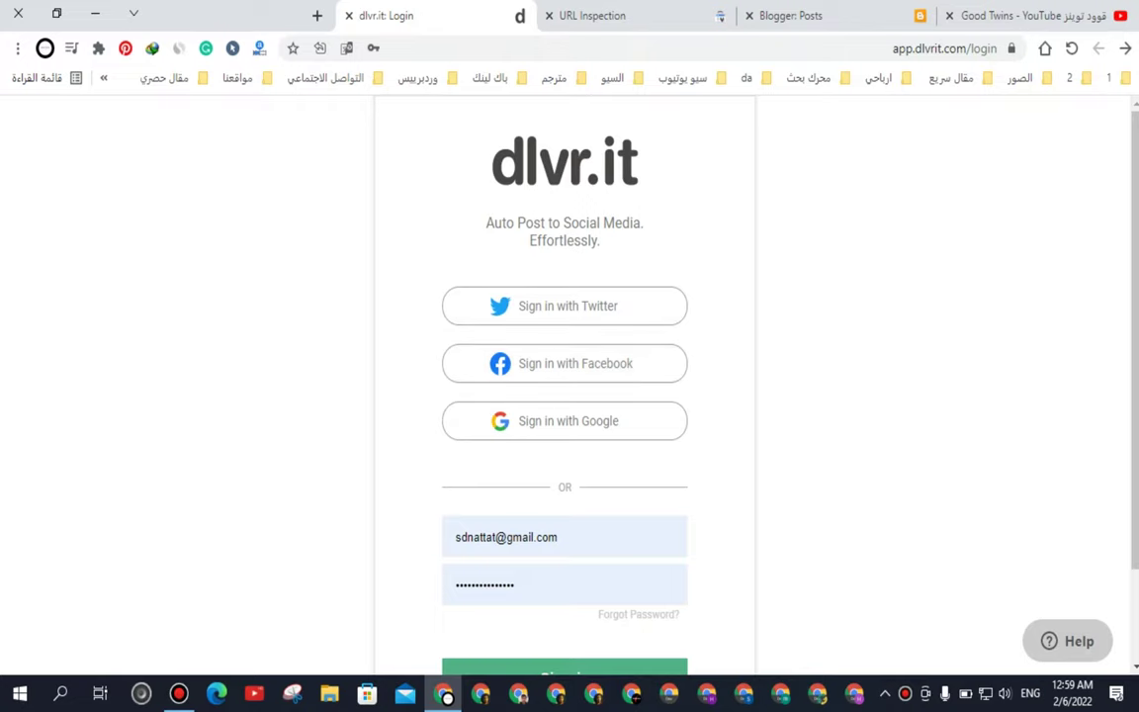
scroll(564, 396, "down", 2)
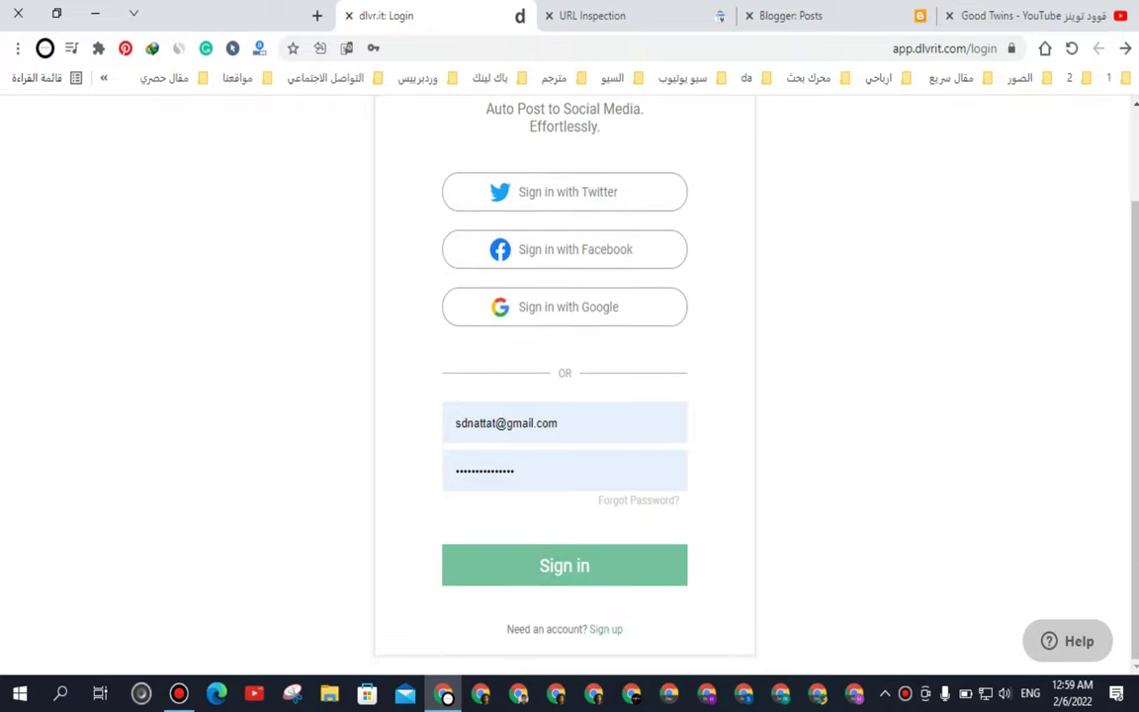
left_click(565, 565)
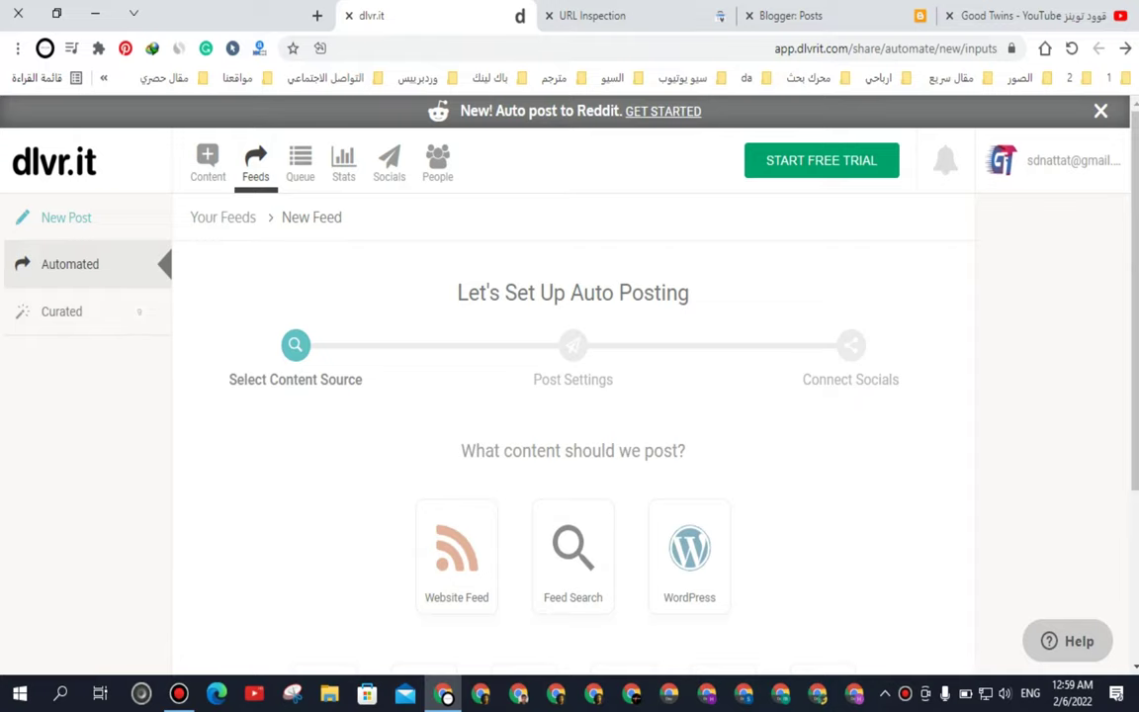
Choose Website Feed as the content source and copy the joker0o.xyz address from the live blog, reached through Blogger
scroll(574, 395, "down", 3)
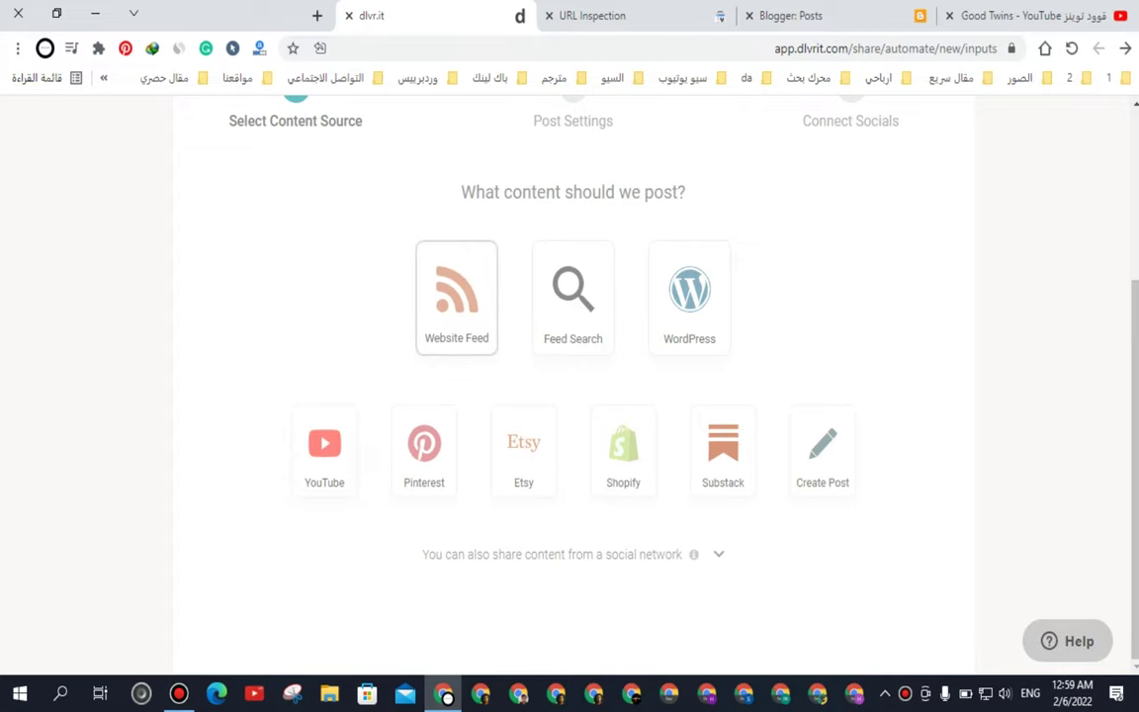
left_click(456, 297)
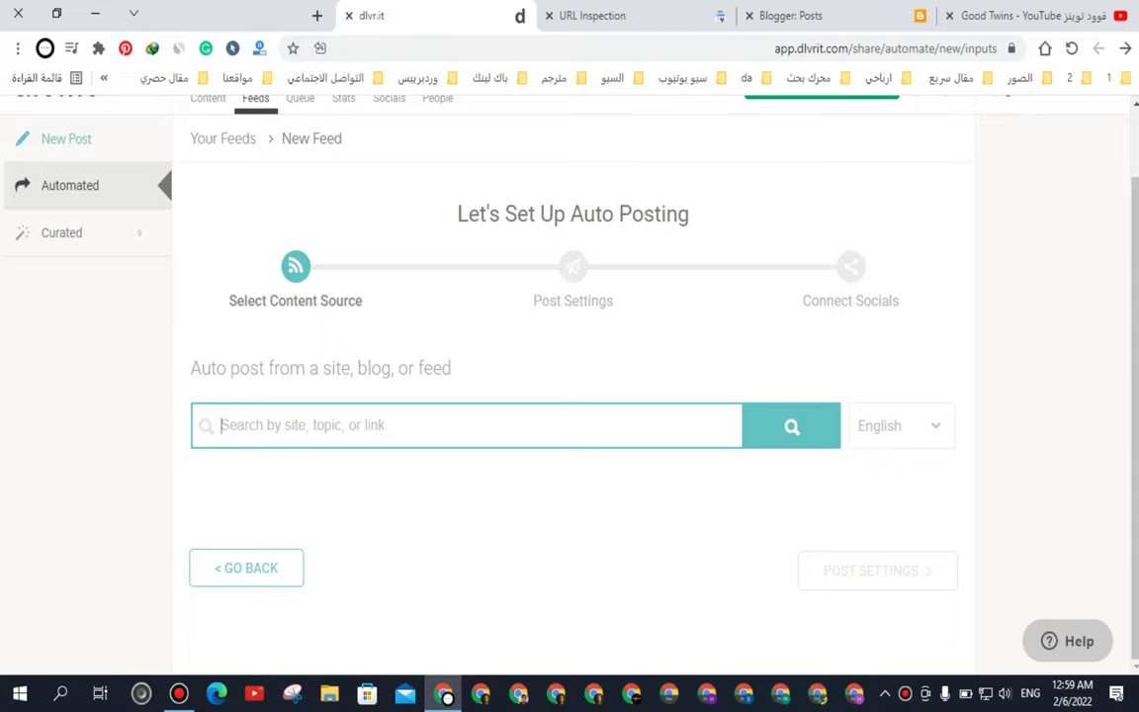
left_click(791, 16)
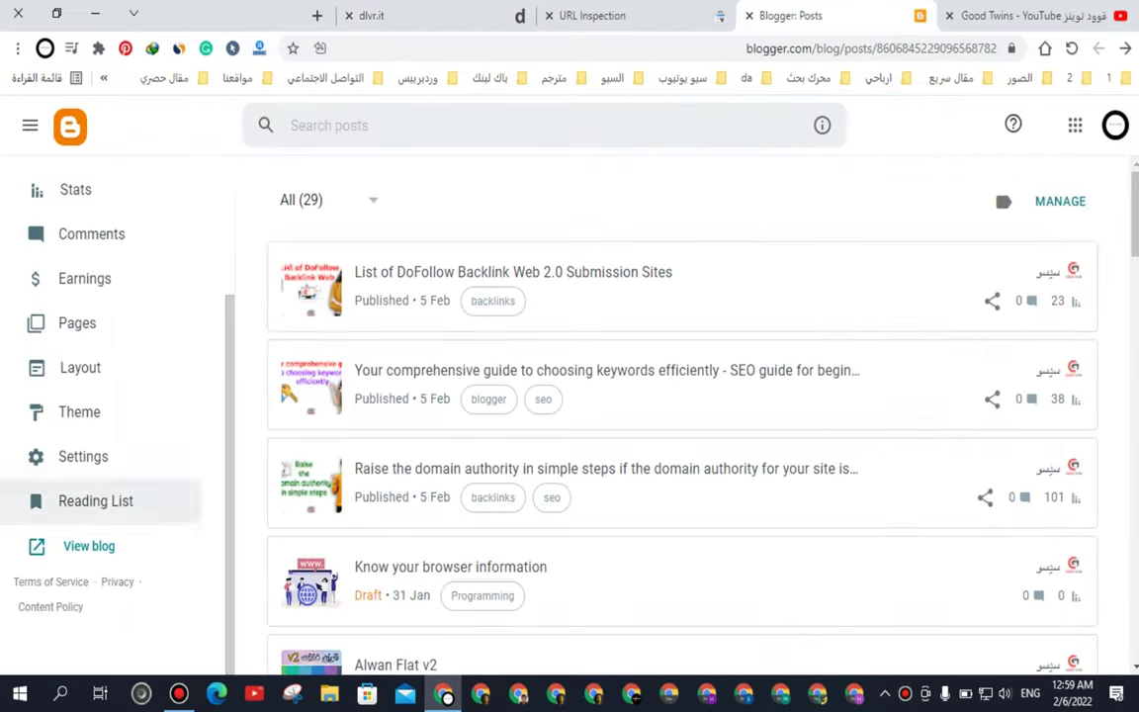
left_click(89, 546)
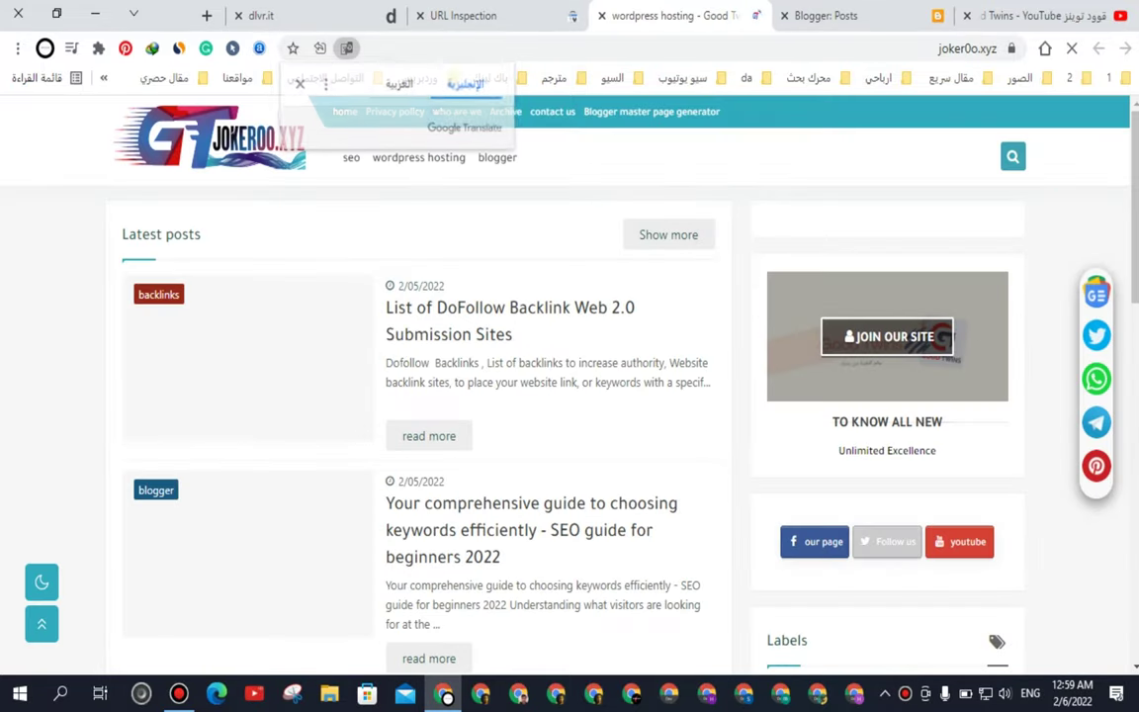
left_click(979, 48)
key("ctrl+c")
right_click(994, 48)
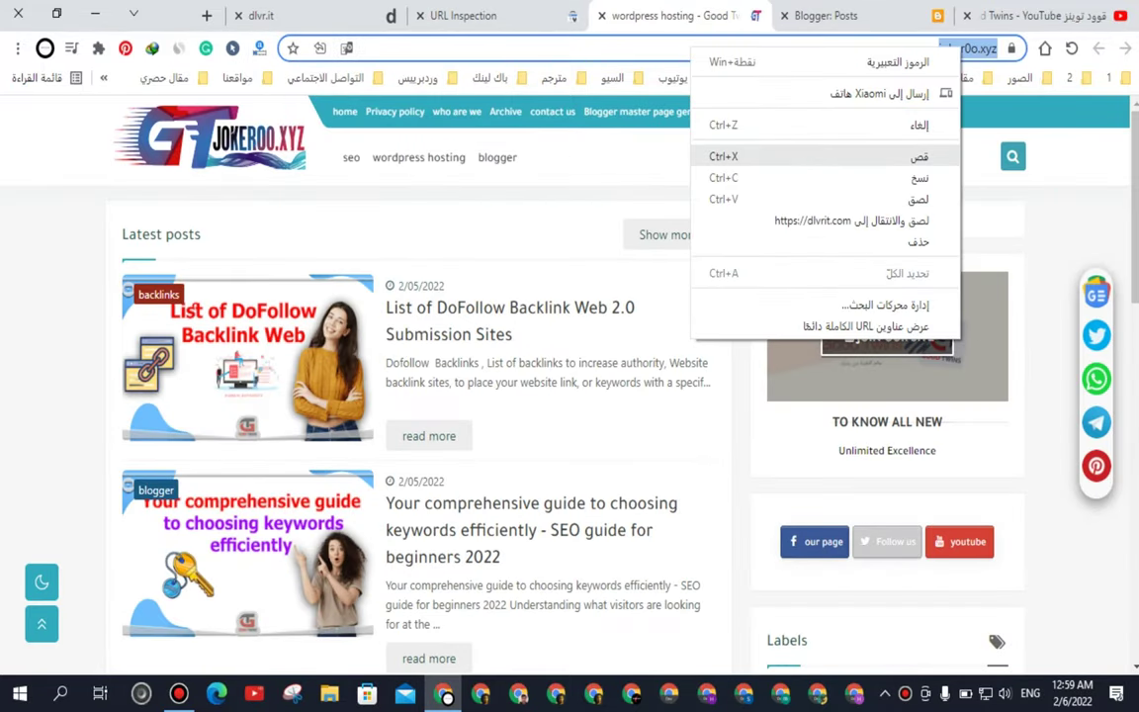
left_click(954, 155)
left_click(462, 14)
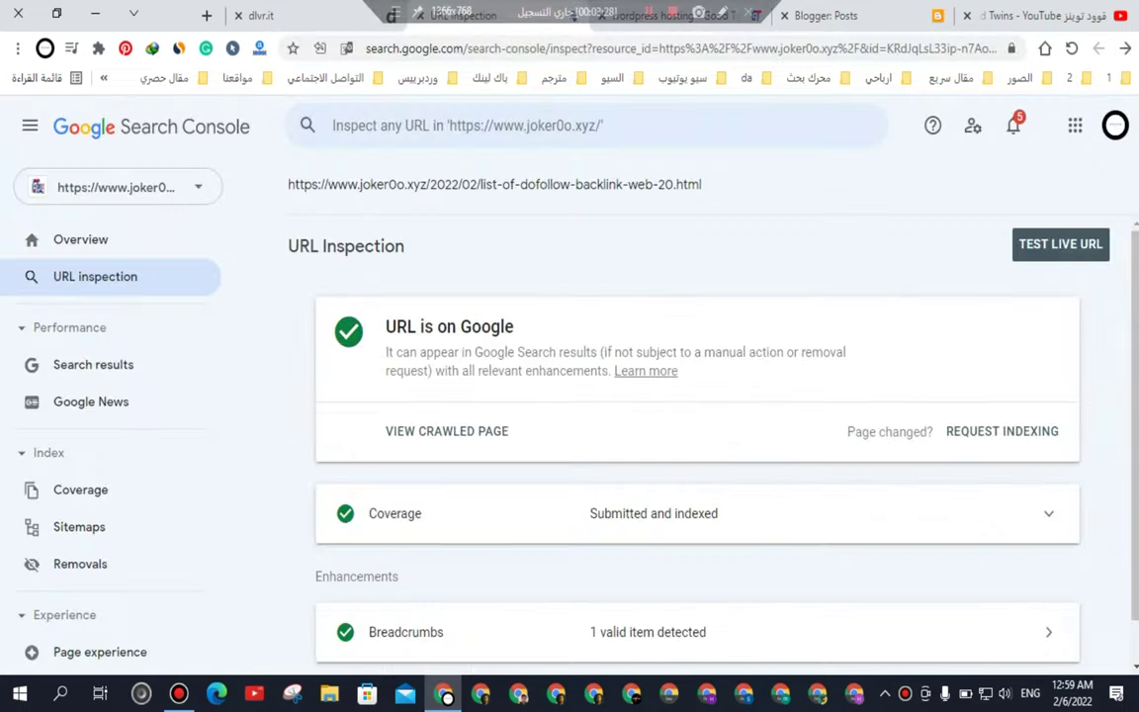
left_click(306, 15)
right_click(317, 421)
left_click(257, 226)
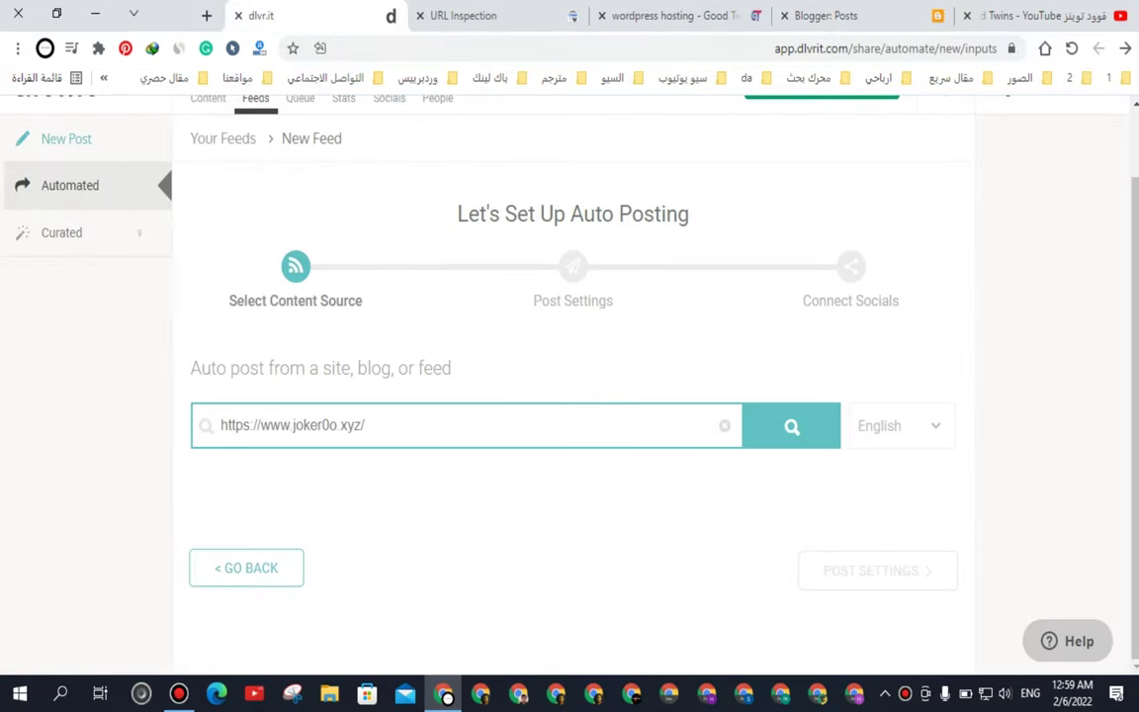
key("Return")
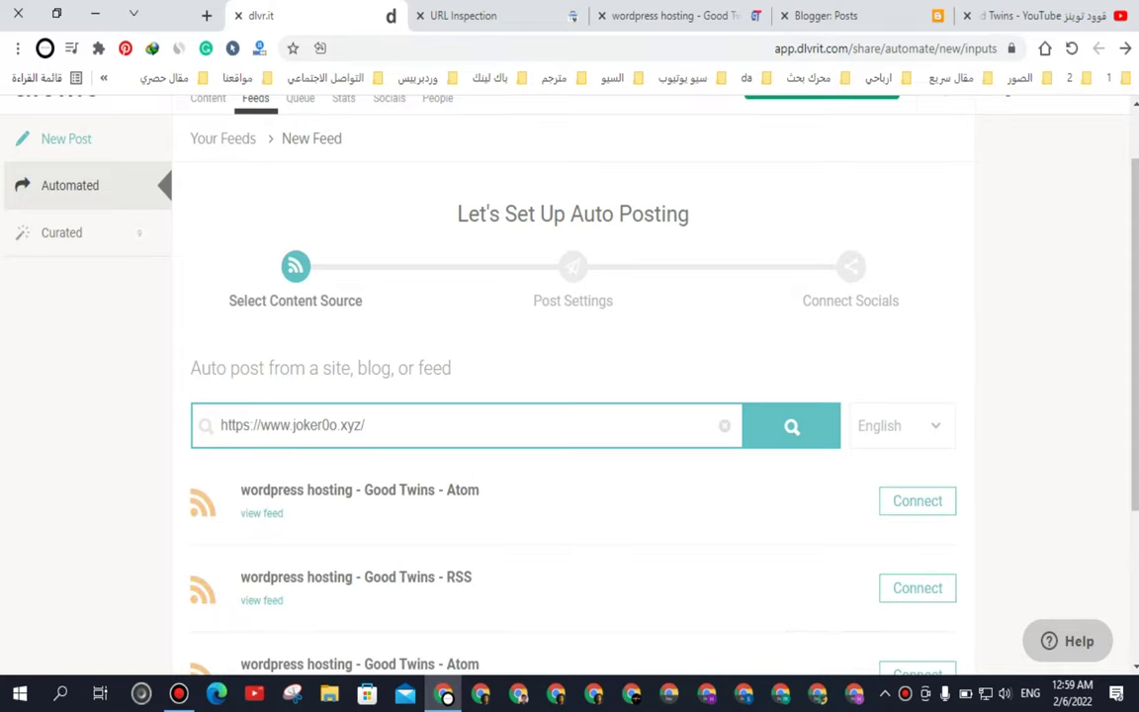
key("ctrl+a")
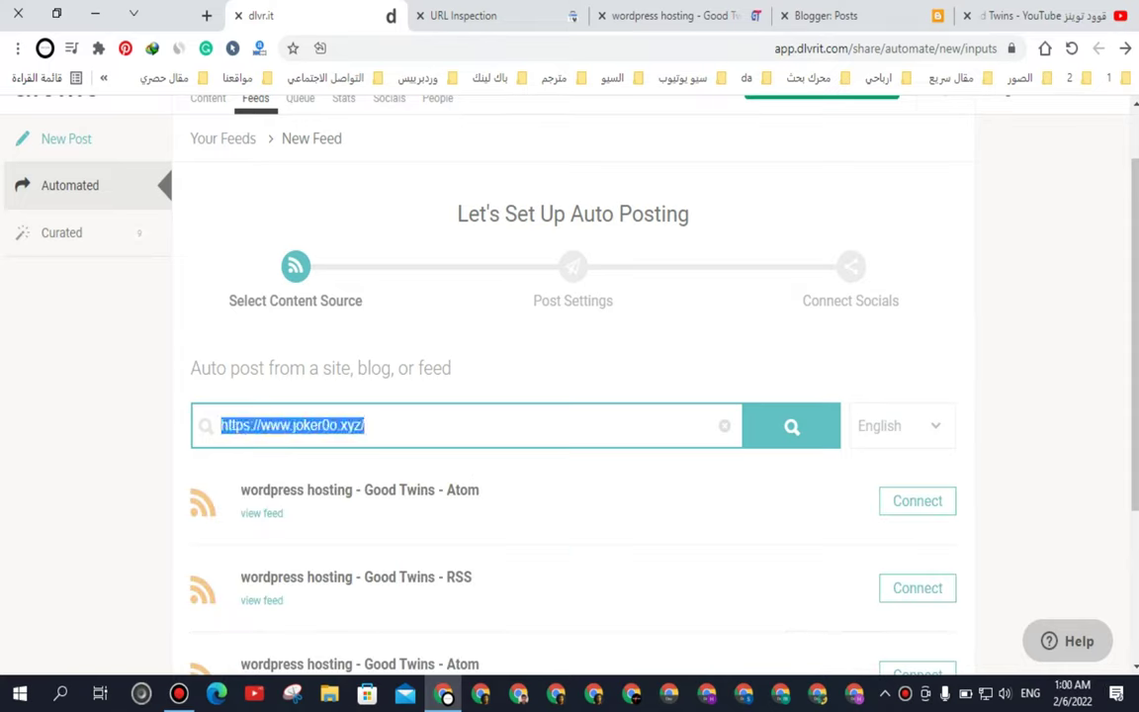
left_click(792, 427)
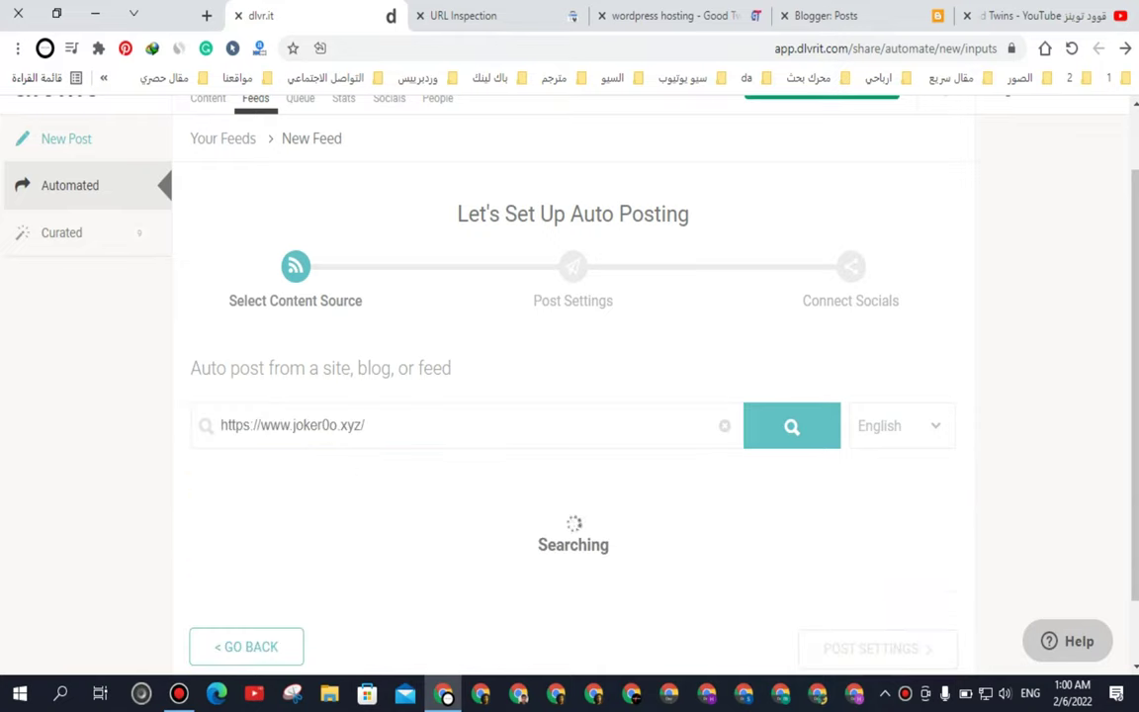
Connect the "wordpress hosting - Good Twins - RSS" feed and continue to the post settings
scroll(573, 396, "down", 4)
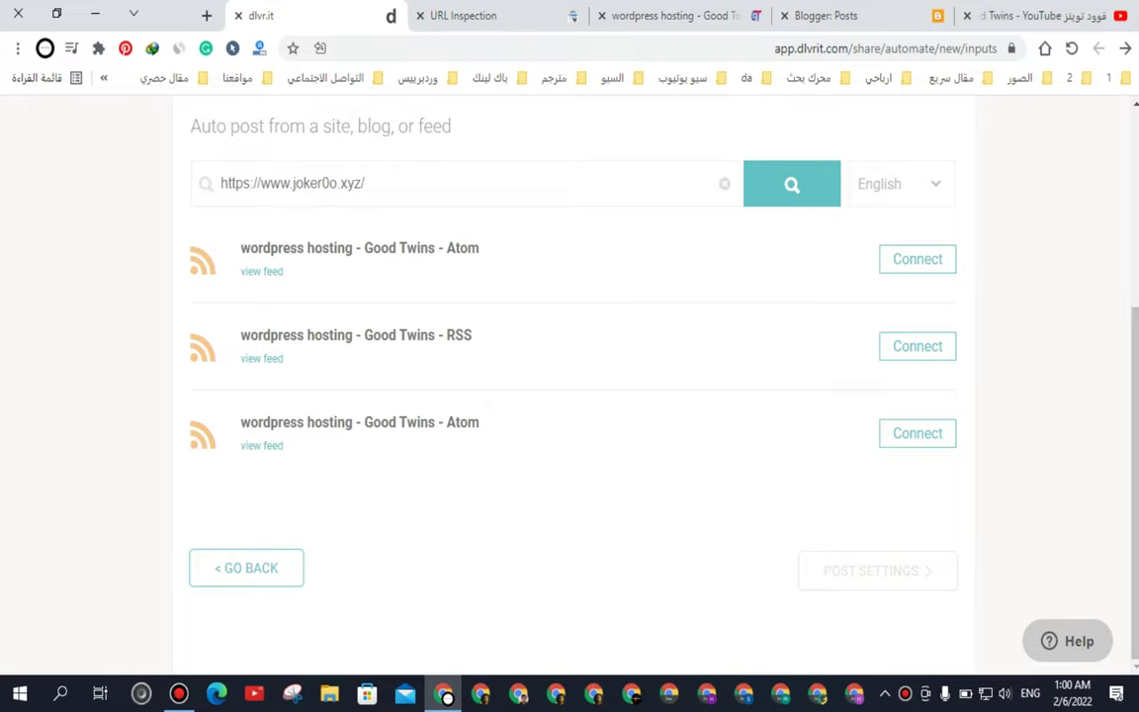
left_click(918, 346)
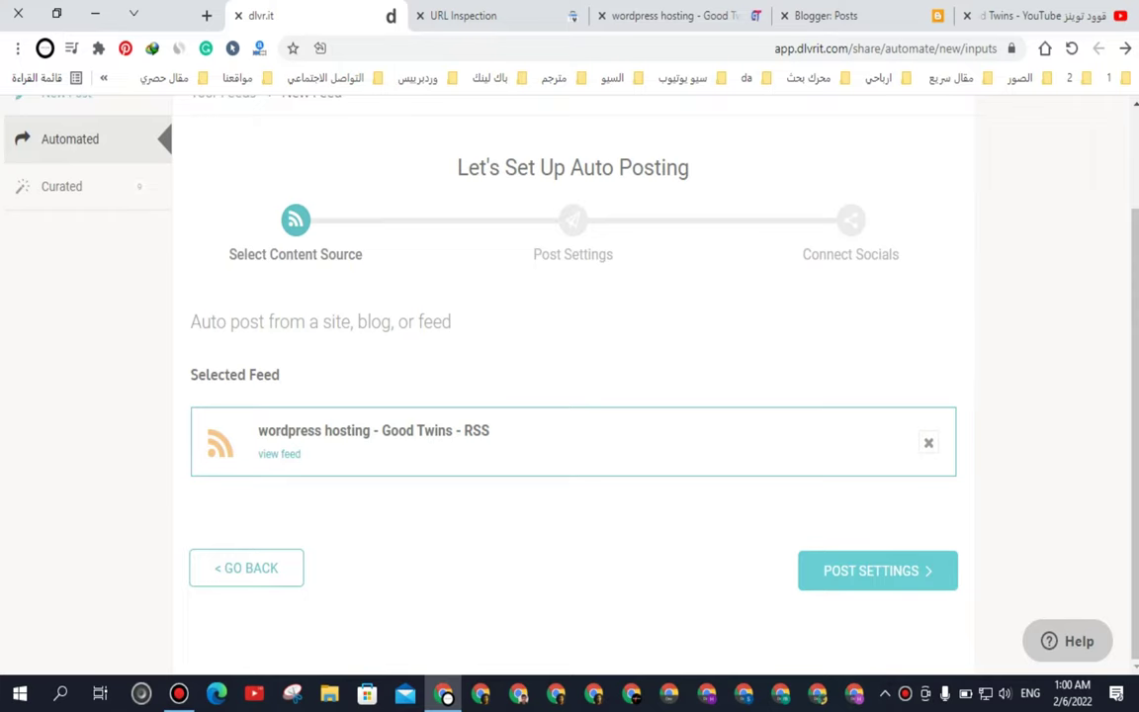
left_click(878, 571)
Shorten the feed name to "wordpress hosting - Good Twins" by removing its RSS suffix
scroll(574, 385, "down", 1)
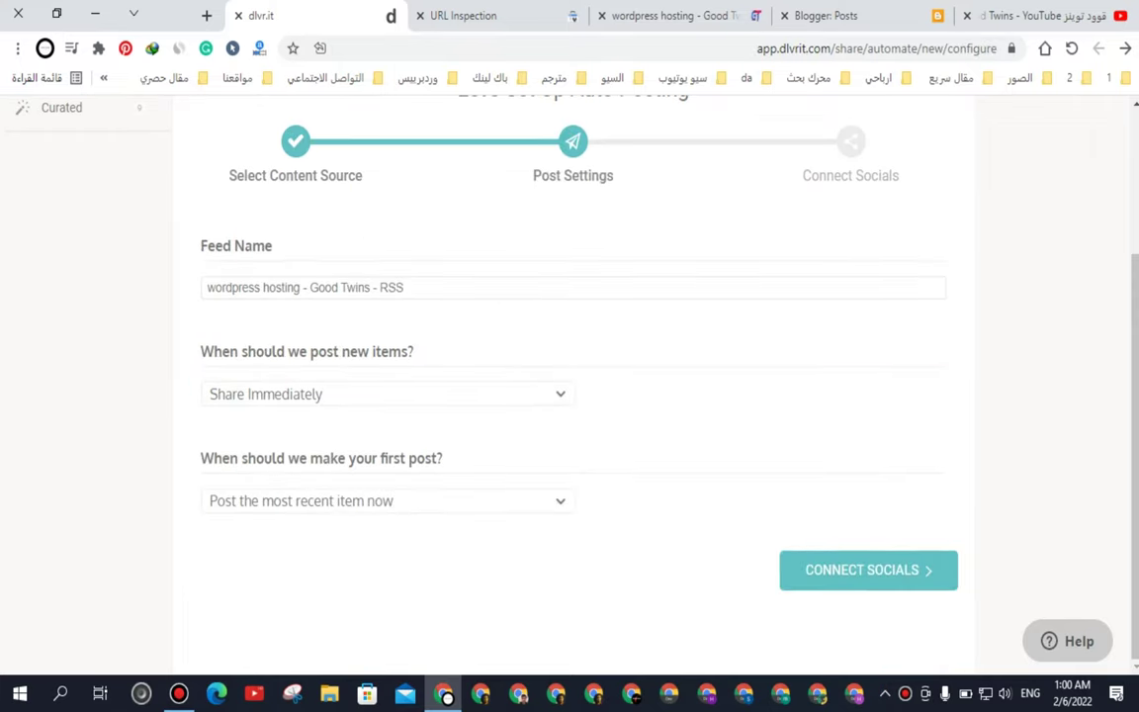
left_click(310, 288)
left_click_drag(310, 287, 206, 288)
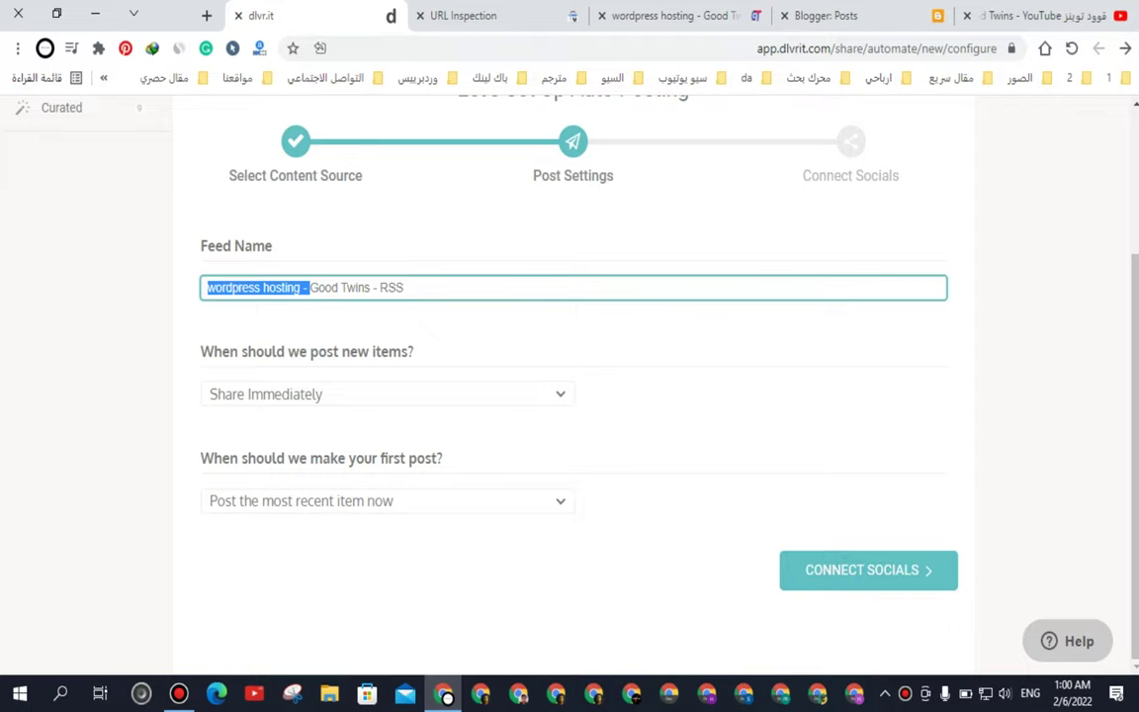
left_click(341, 287)
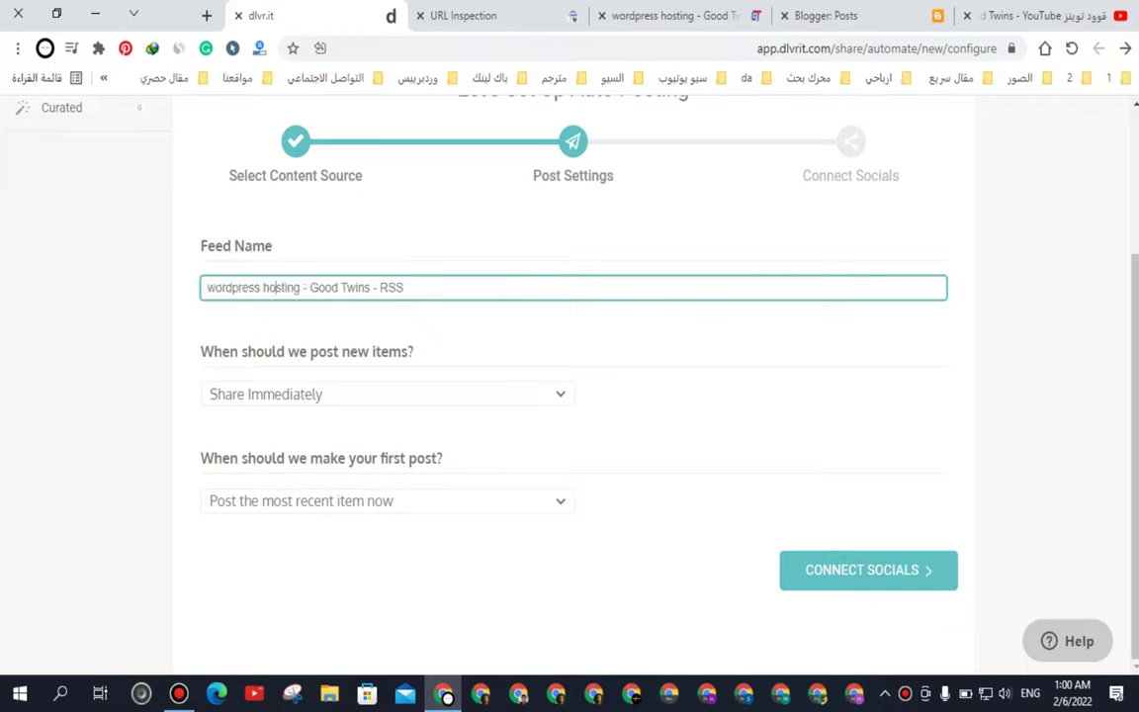
left_click_drag(370, 286, 404, 287)
key("BackSpace")
Set new items to Share Immediately and the first post to "Post the most recent item now", reviewing the other first-post options
left_click(387, 394)
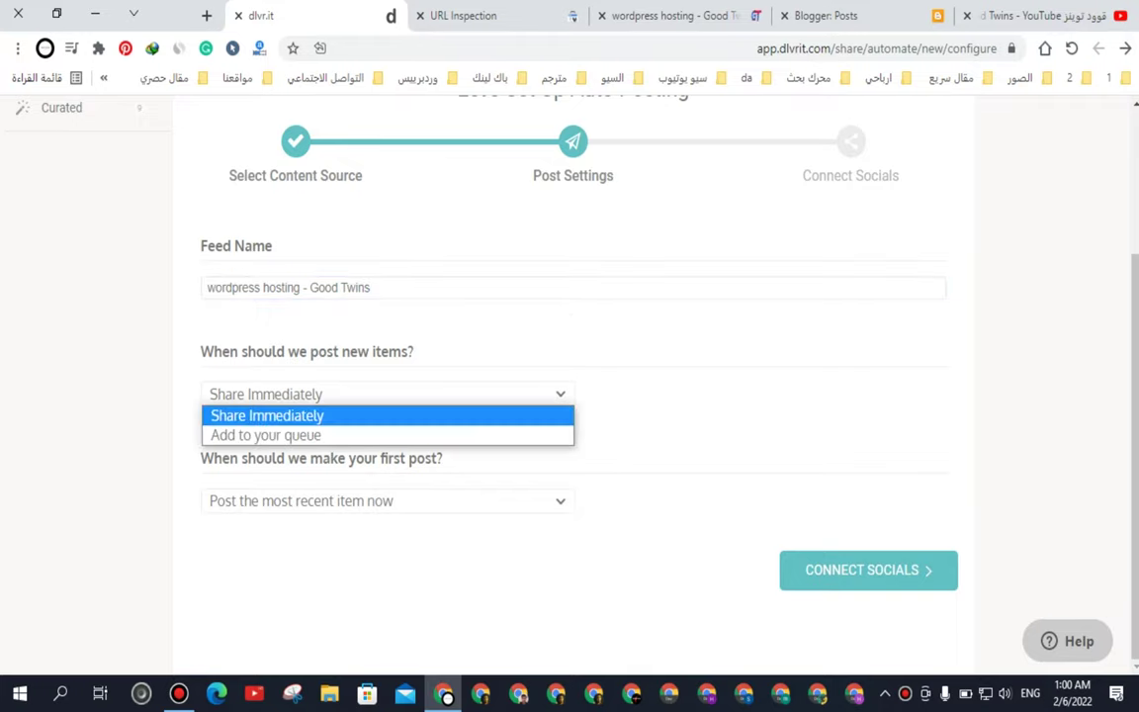
left_click(387, 416)
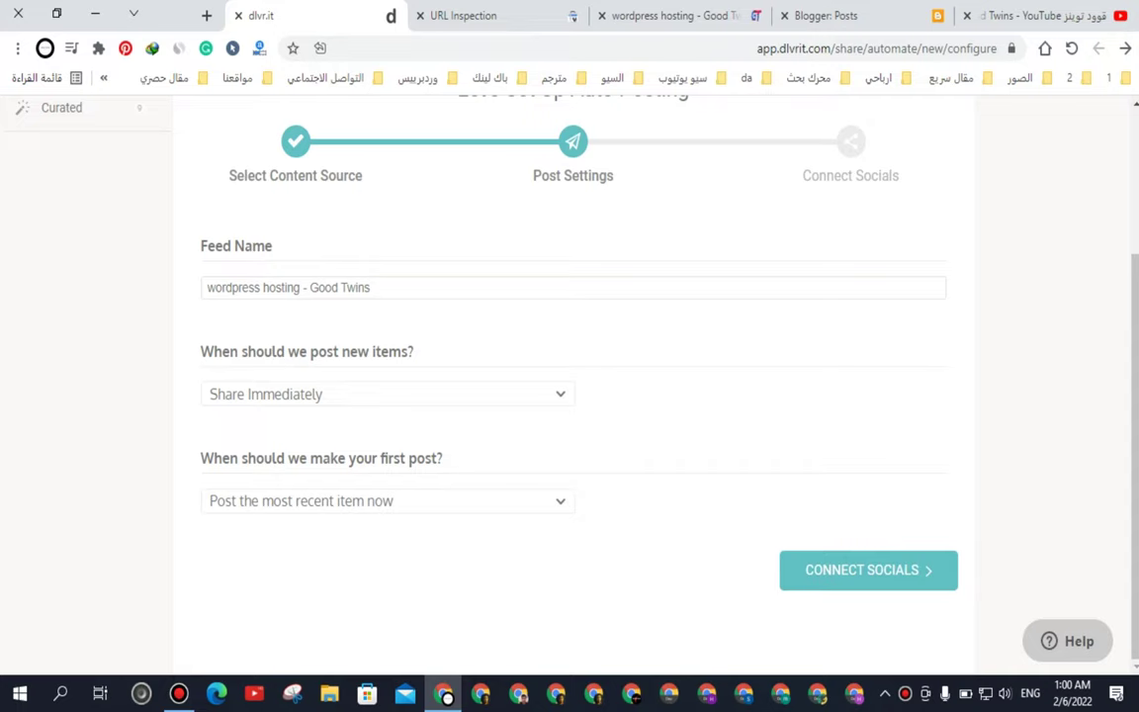
left_click(386, 502)
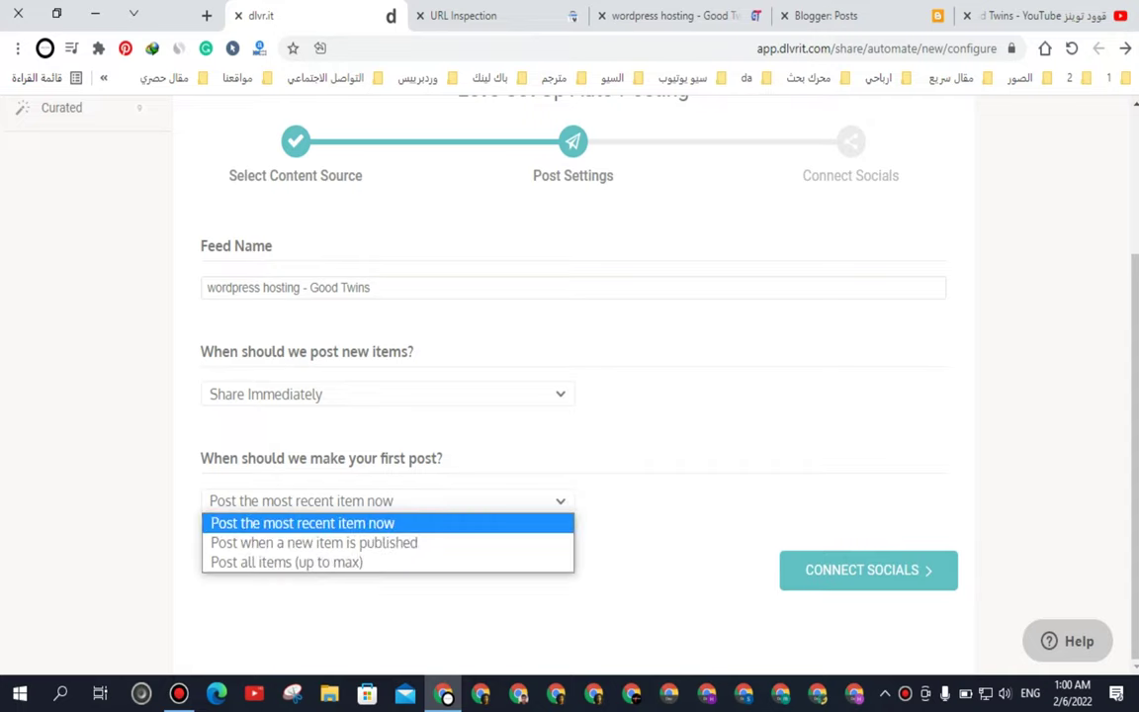
key("Down")
key("Down")
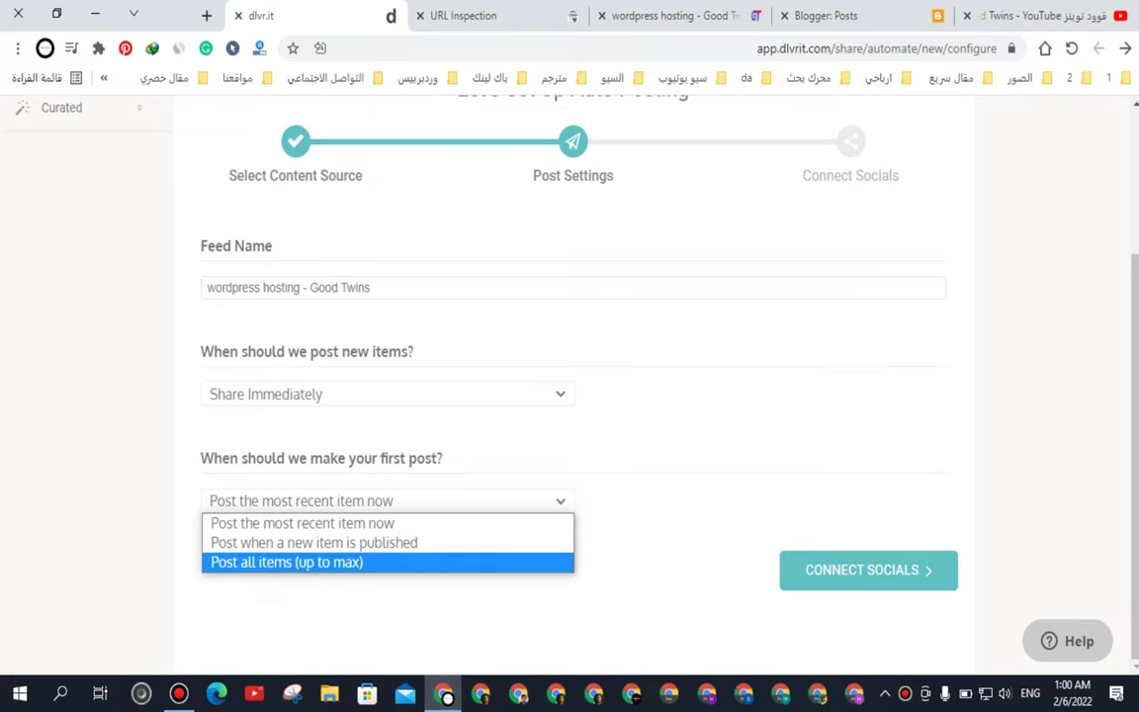
key("Up")
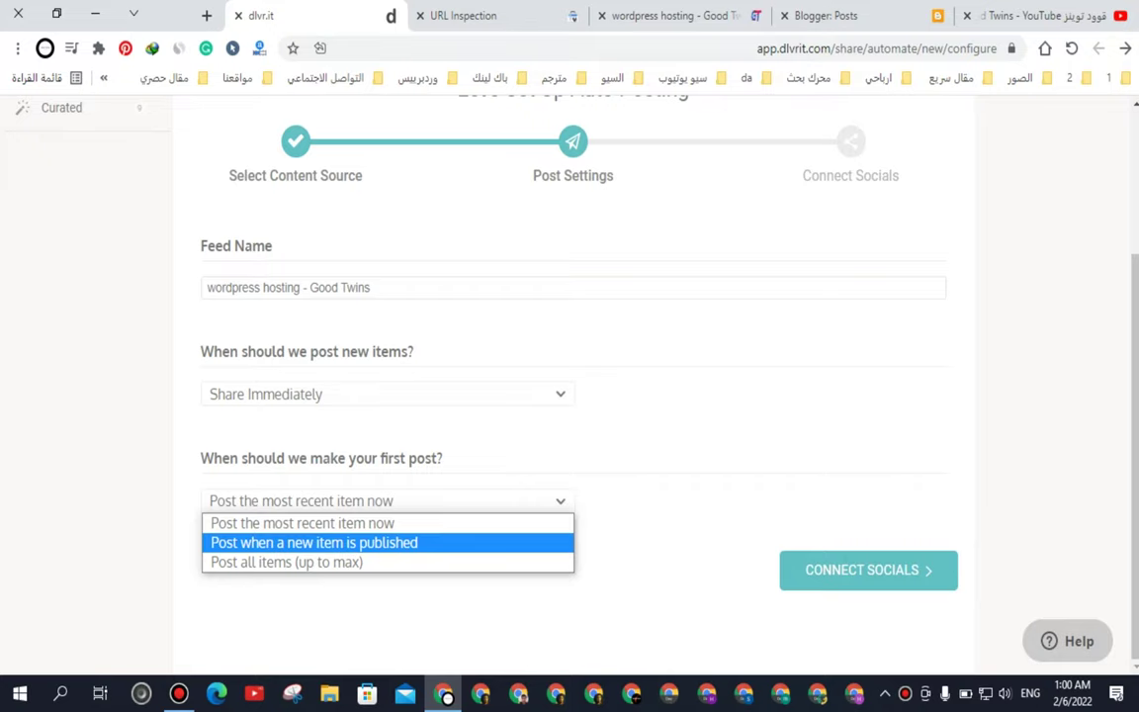
key("Down")
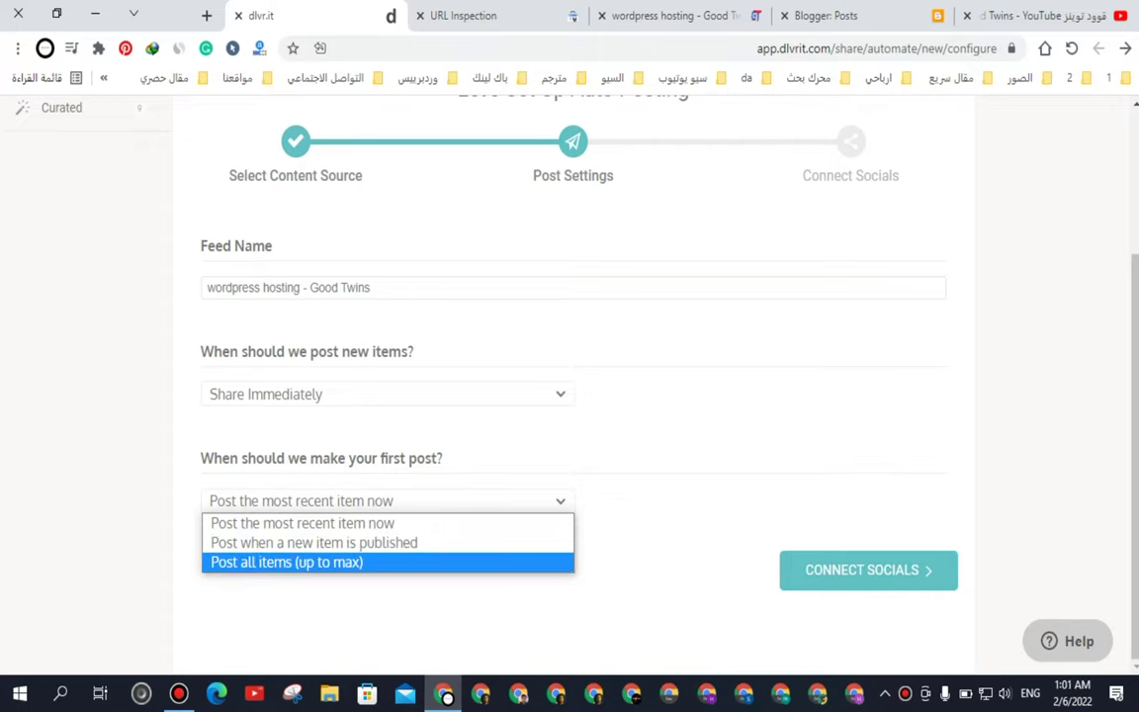
key("Up")
key("Up")
key("Return")
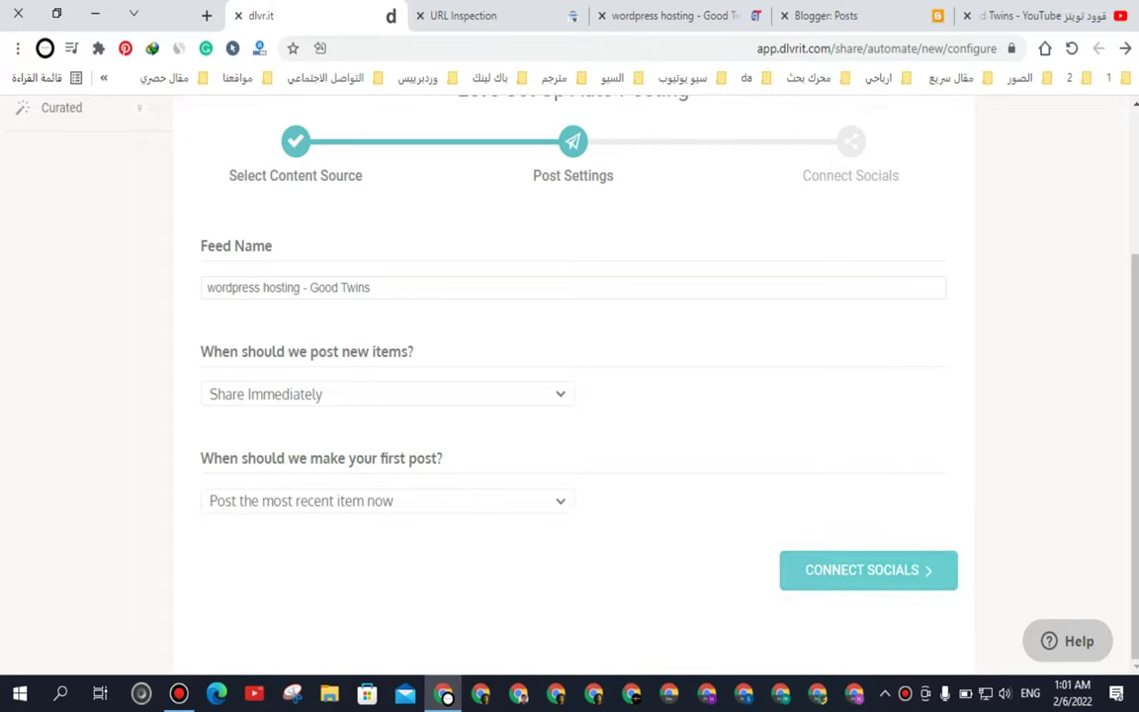
Continue to the Connect Socials stage and view the networks offered for a new connection without connecting one
left_click(868, 570)
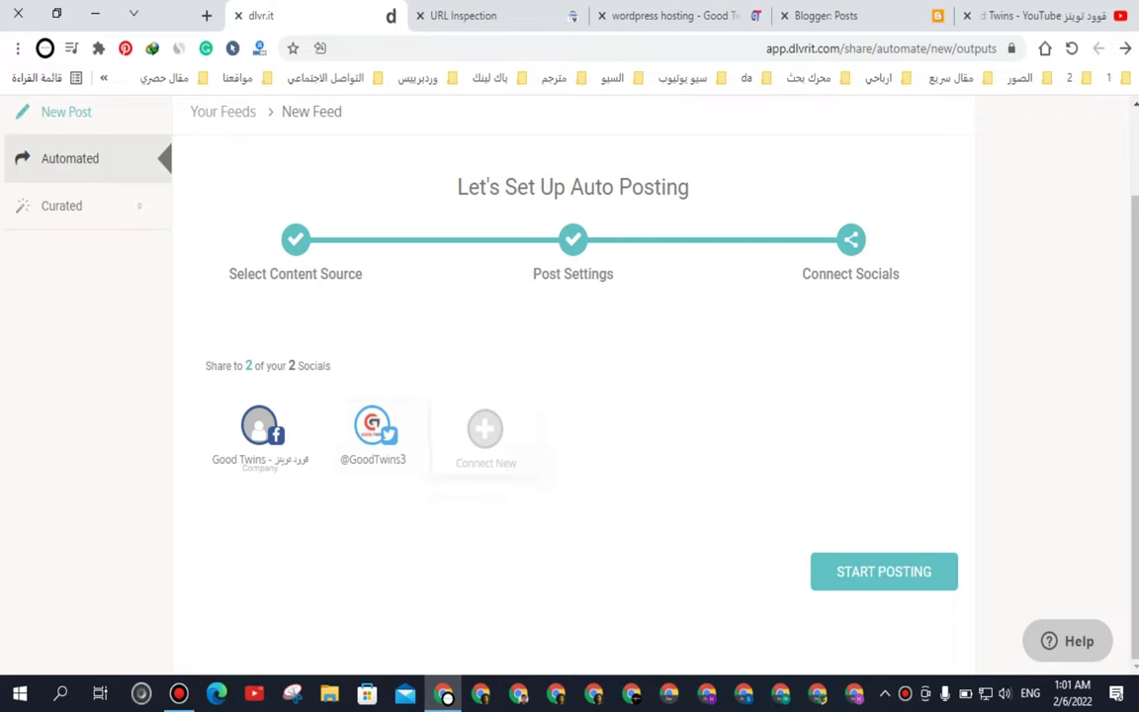
left_click(464, 435)
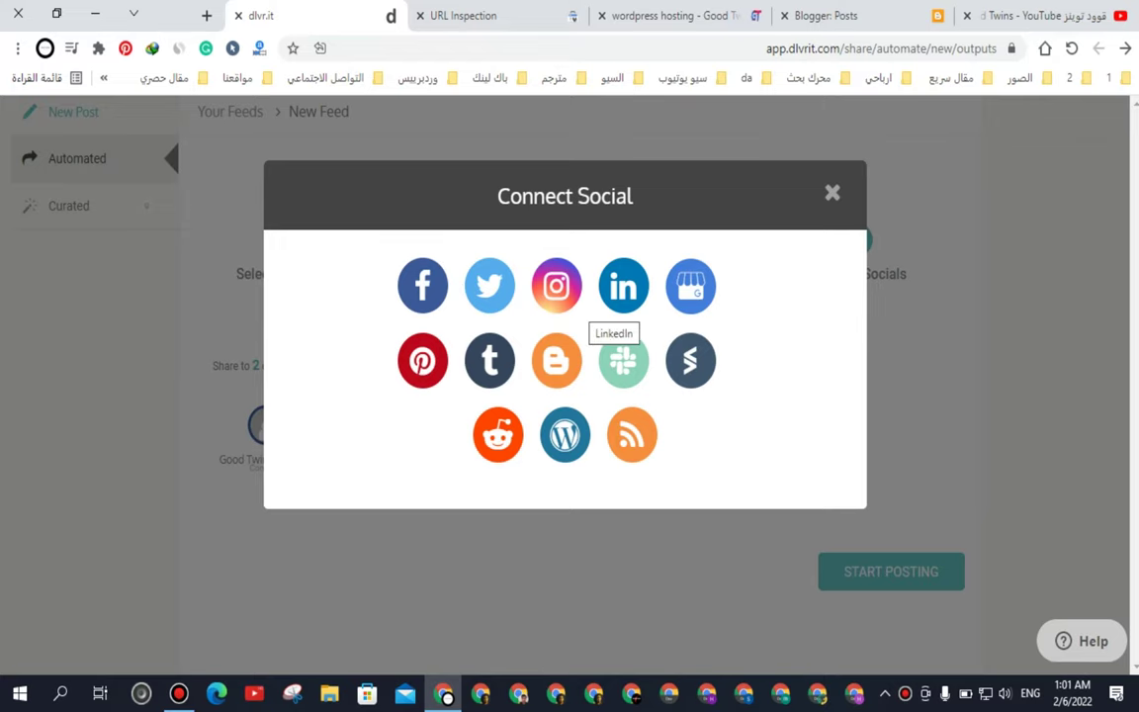
key("Escape")
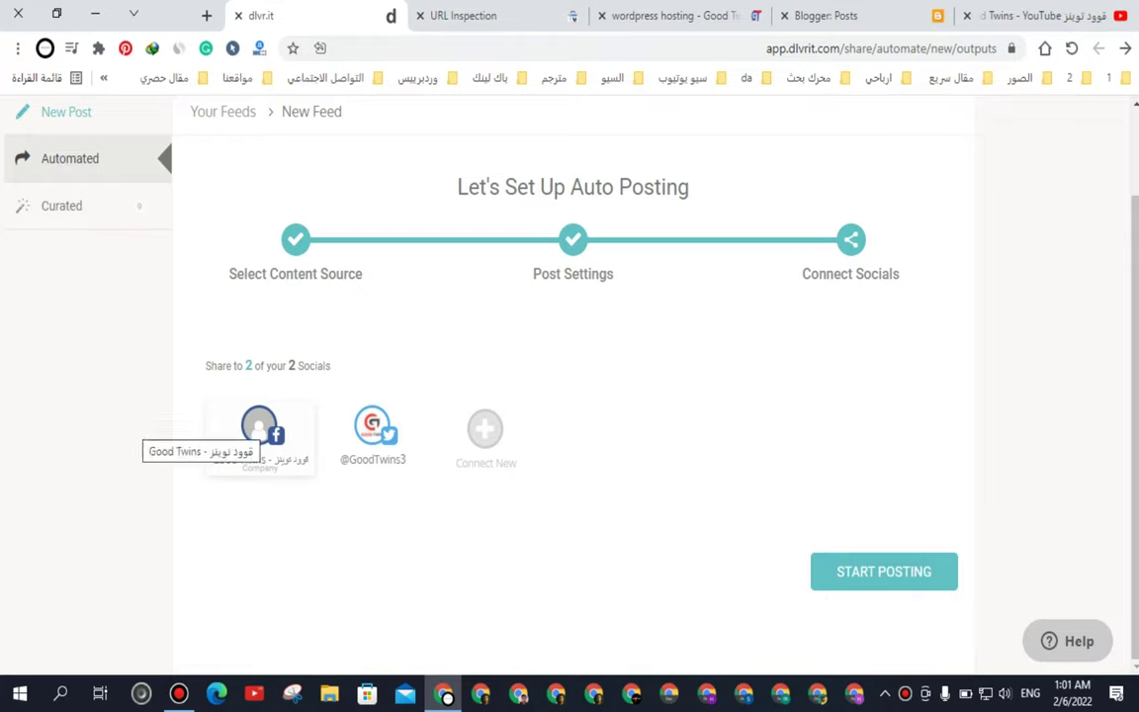
Try excluding the Good Twins Facebook page and the Twitter account from sharing, and reselect them as destinations
left_click(259, 427)
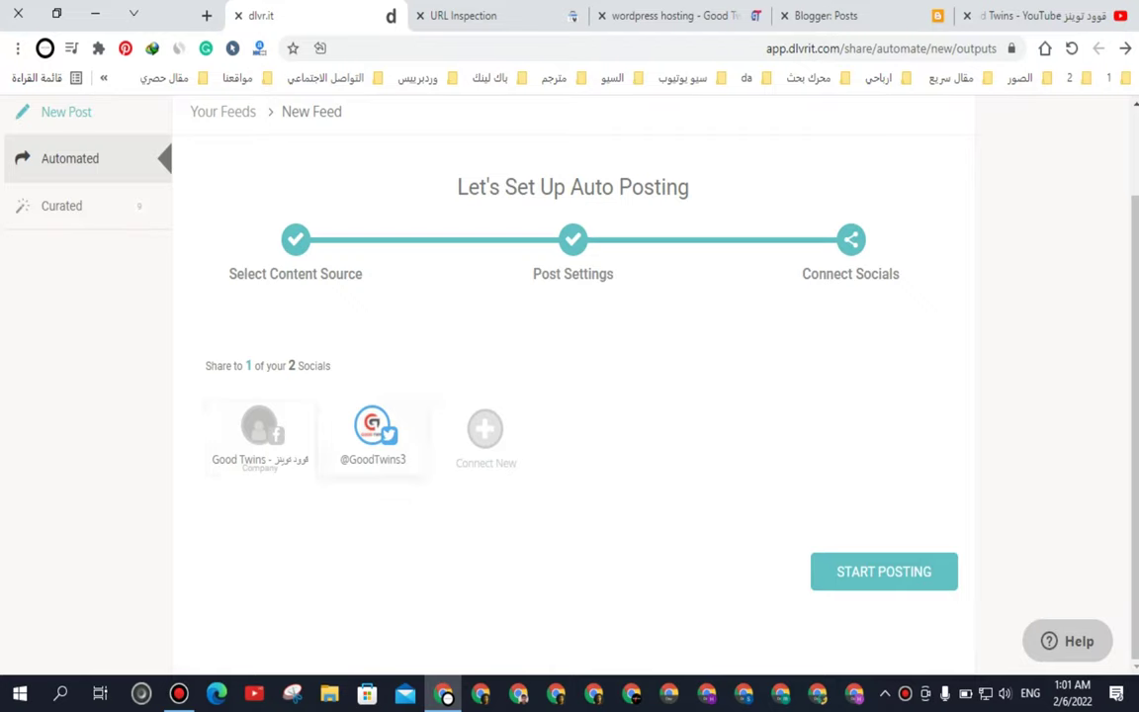
left_click(259, 427)
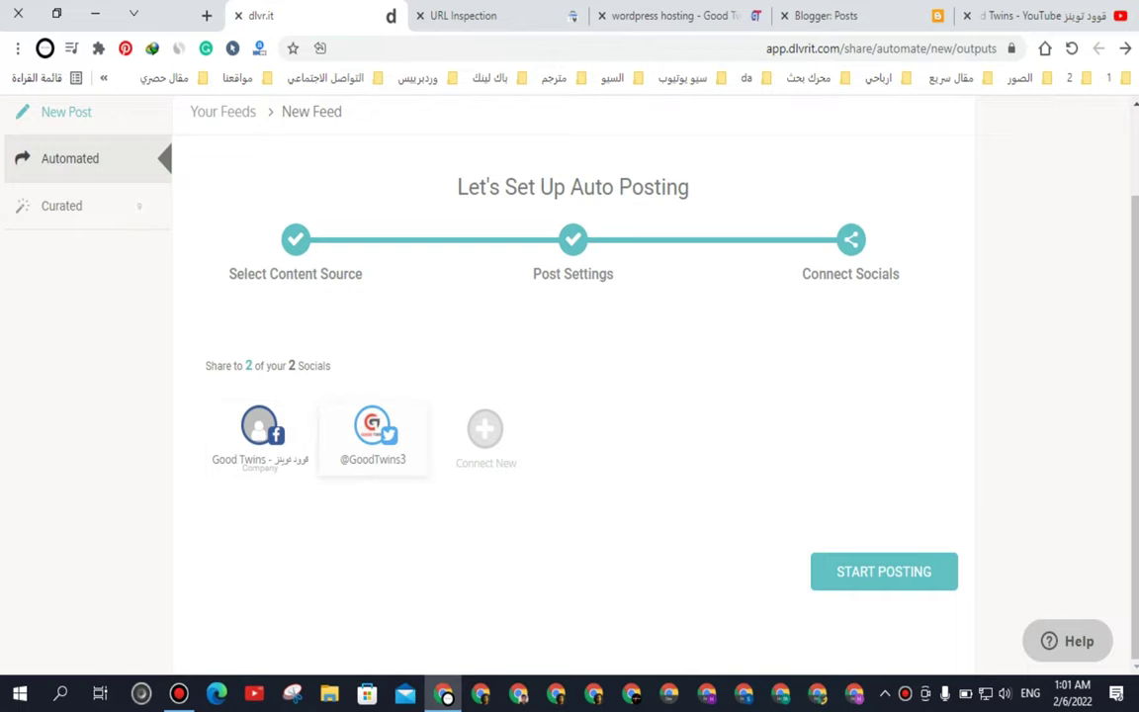
left_click(373, 430)
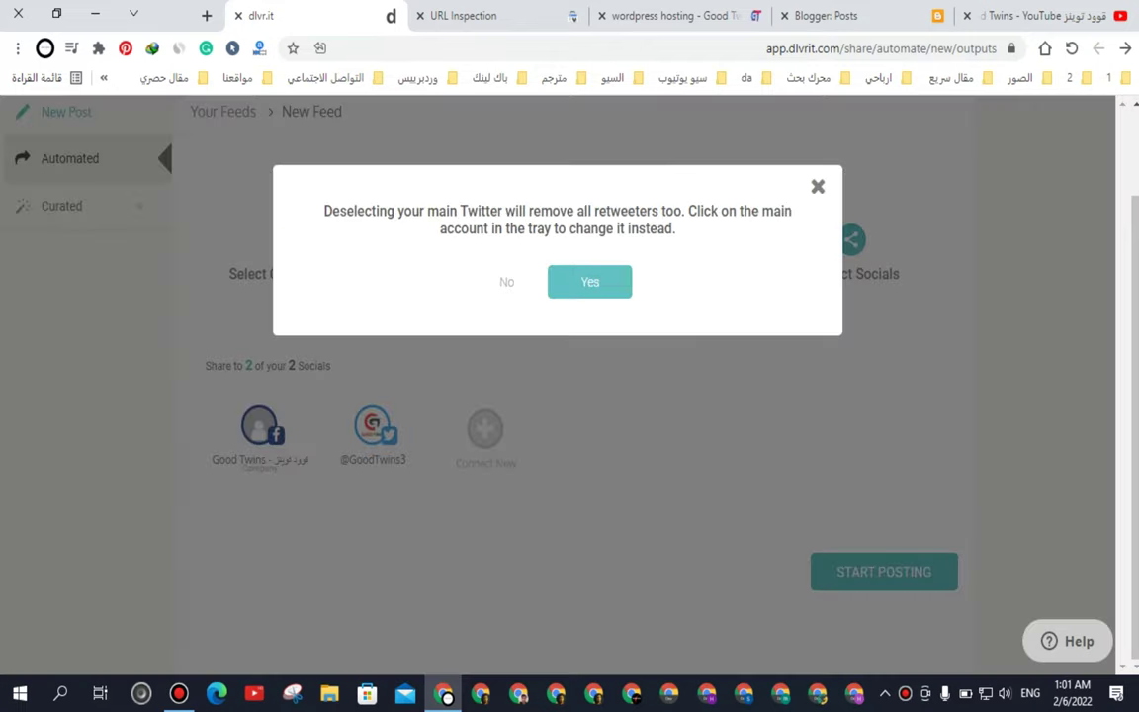
left_click(589, 282)
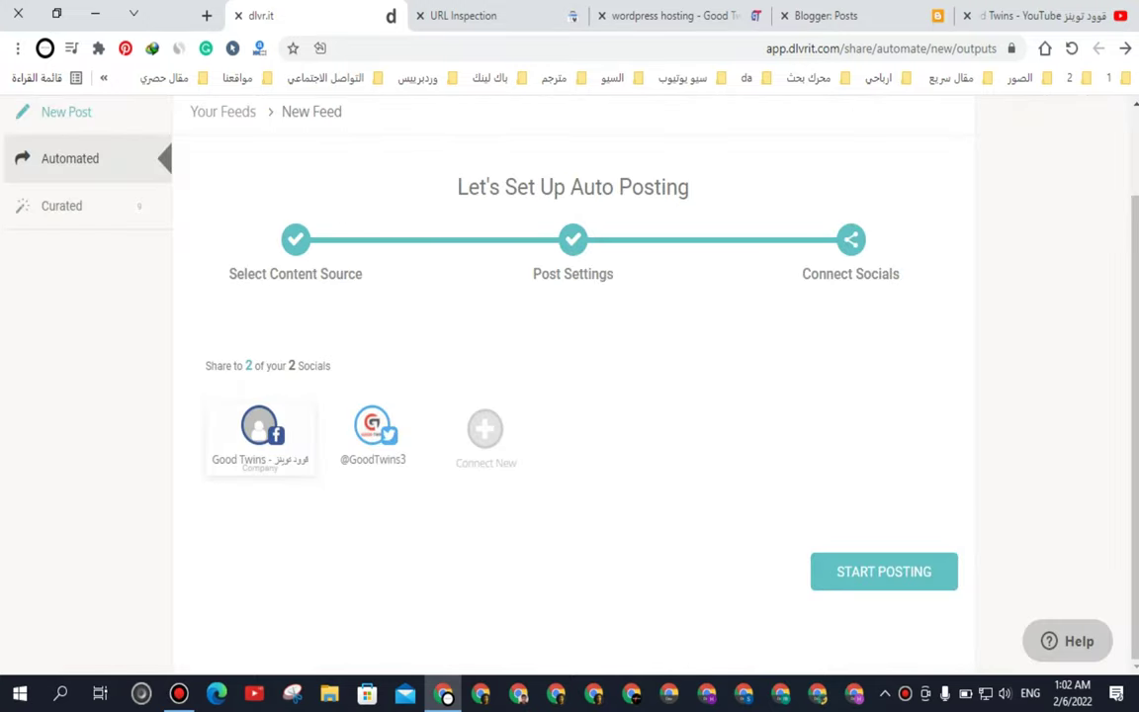
Try connecting Pinterest instead of the Good Twins Facebook page, reselect the Facebook page, and view the networks offered for a new connection again
left_click(259, 427)
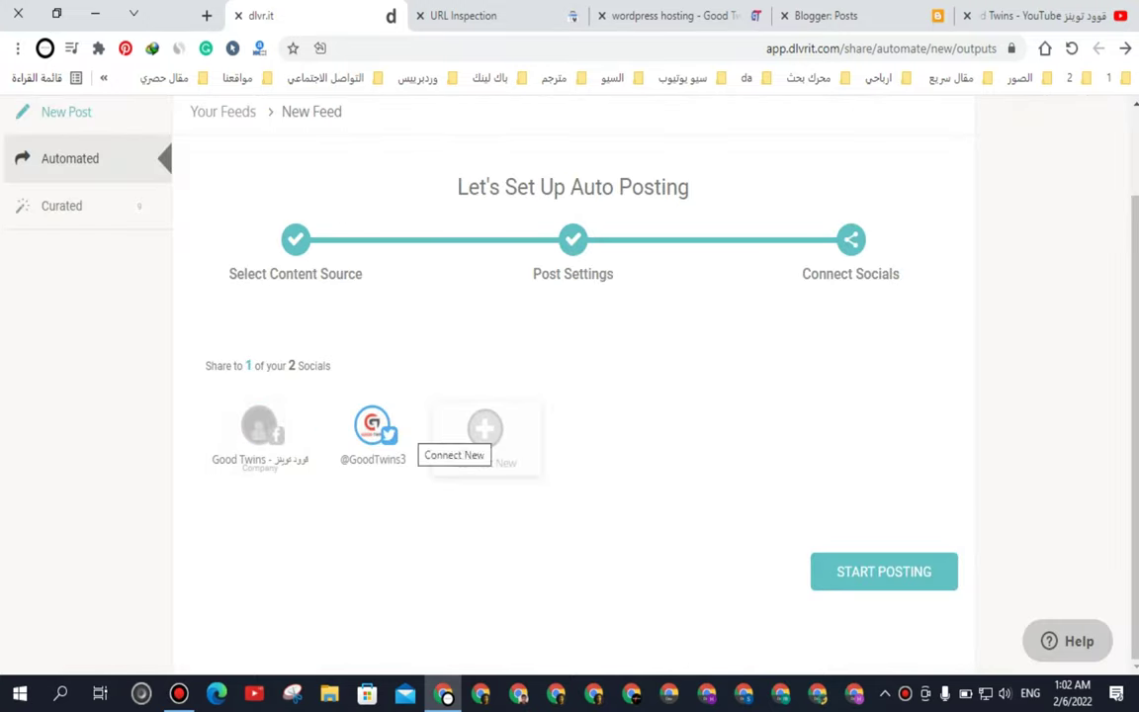
left_click(460, 436)
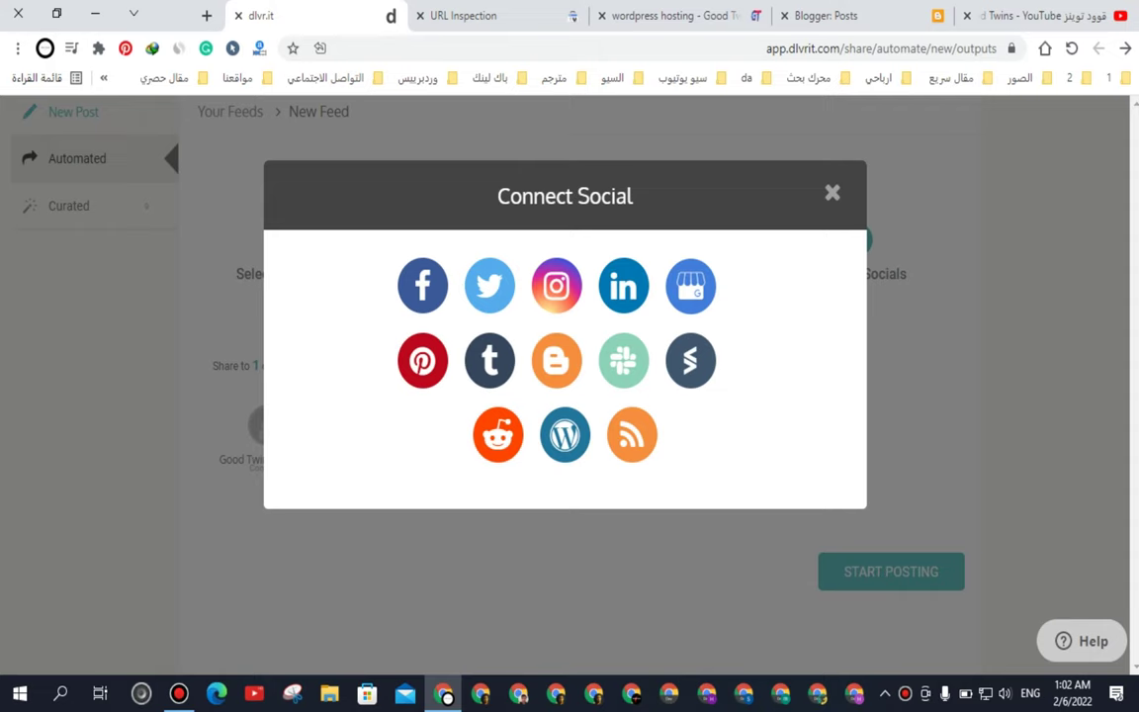
left_click(423, 364)
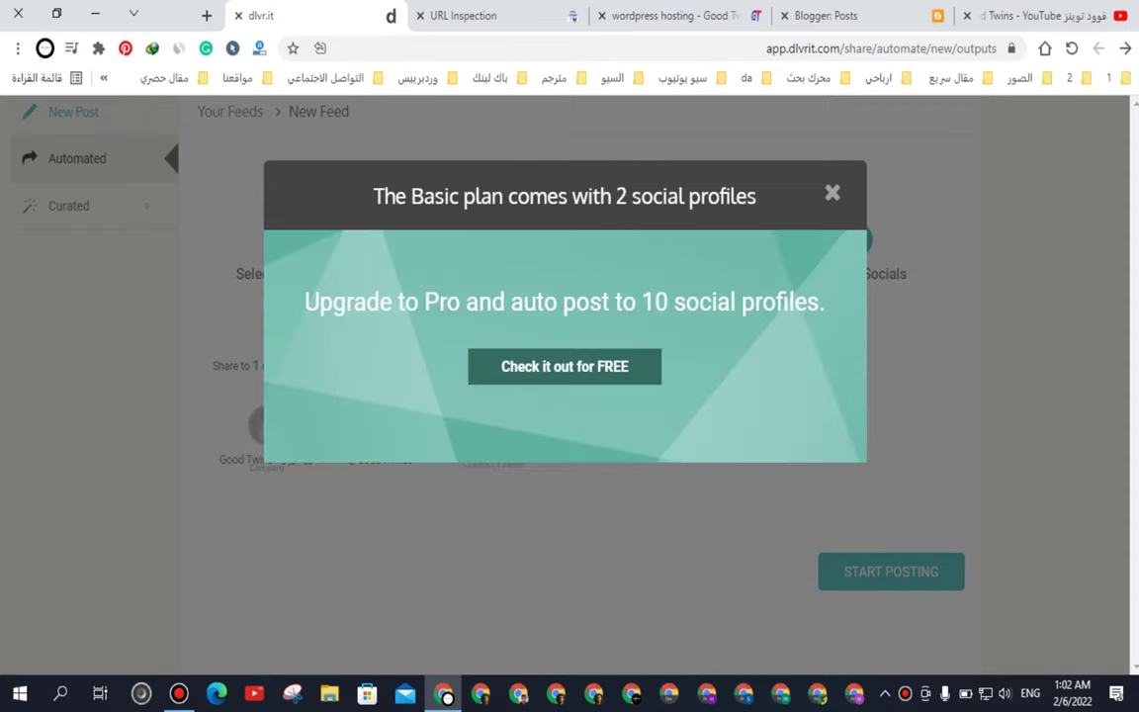
left_click_drag(601, 195, 756, 196)
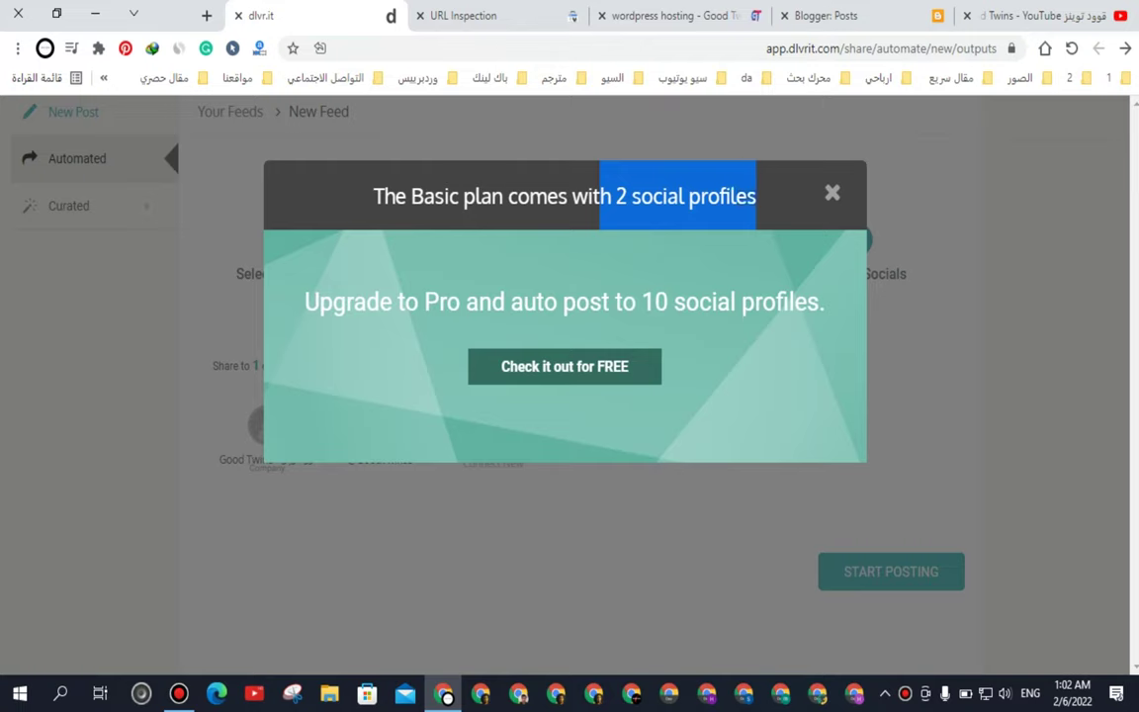
left_click(833, 193)
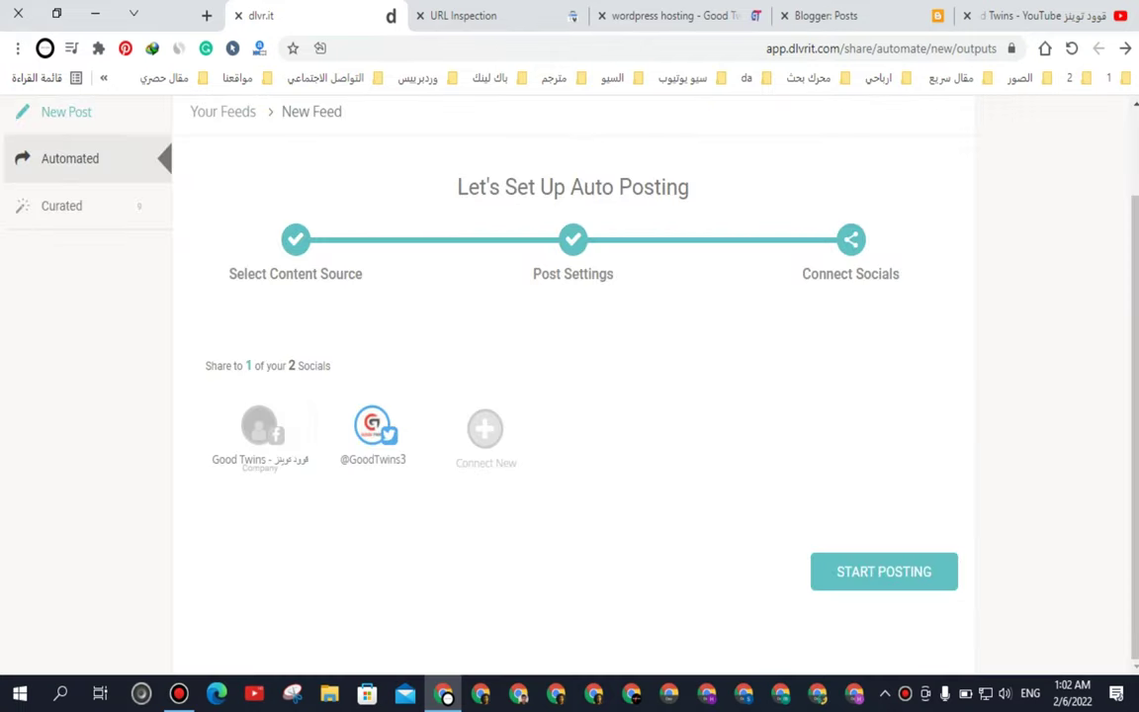
left_click(260, 427)
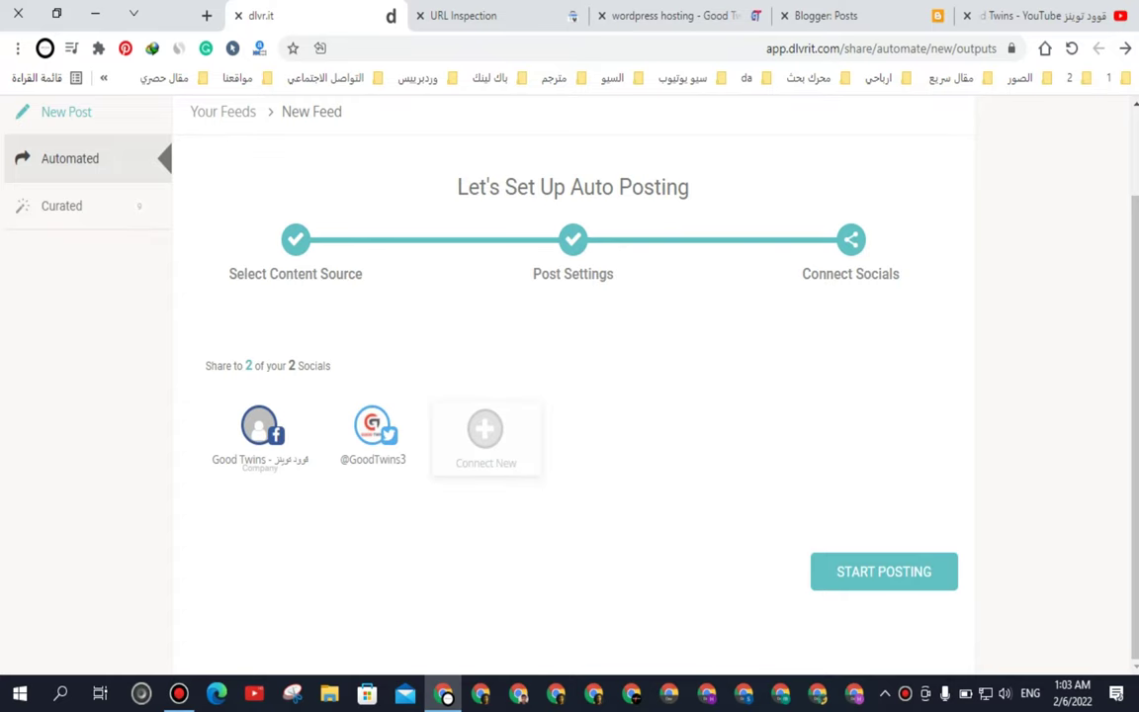
left_click(484, 431)
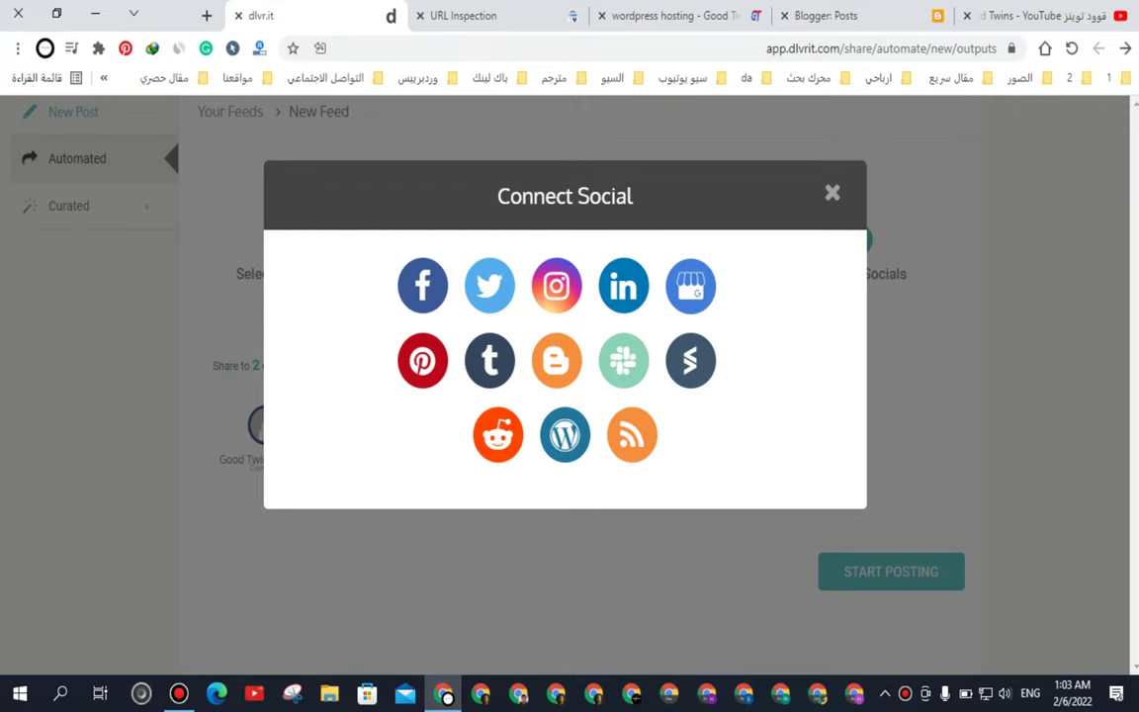
left_click(833, 192)
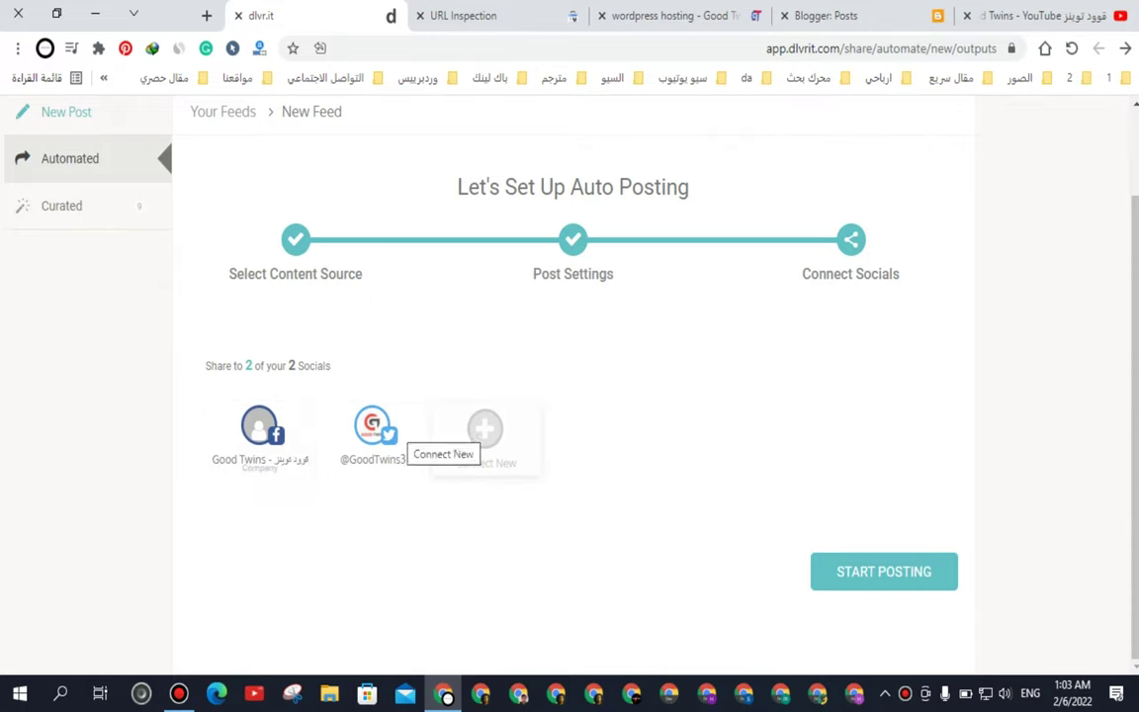
Start posting the feed to the selected Facebook and Twitter accounts, and review the new feed's sharing details before collapsing them
left_click(884, 572)
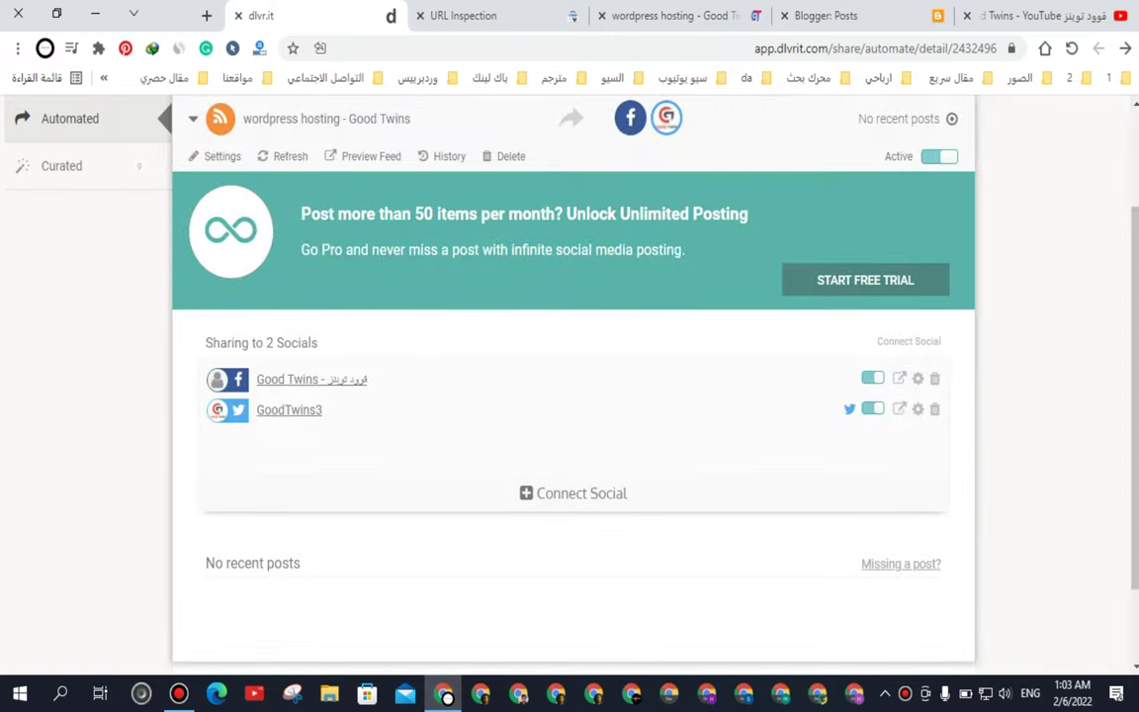
scroll(574, 396, "down", 1)
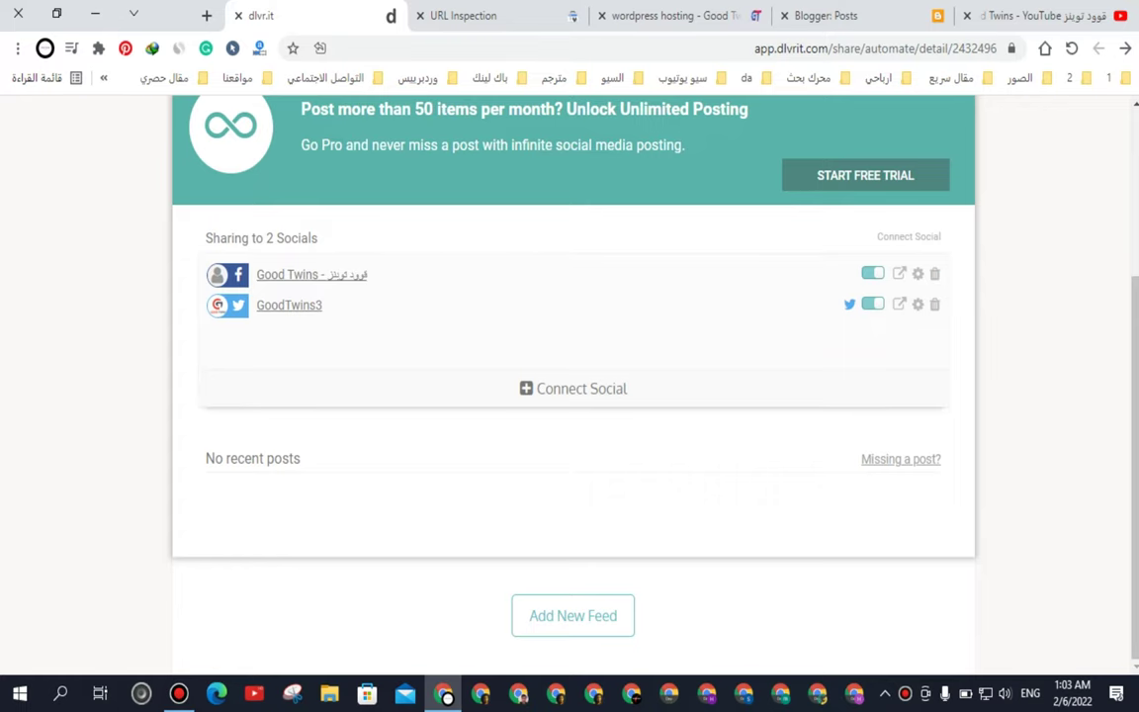
scroll(574, 396, "up", 3)
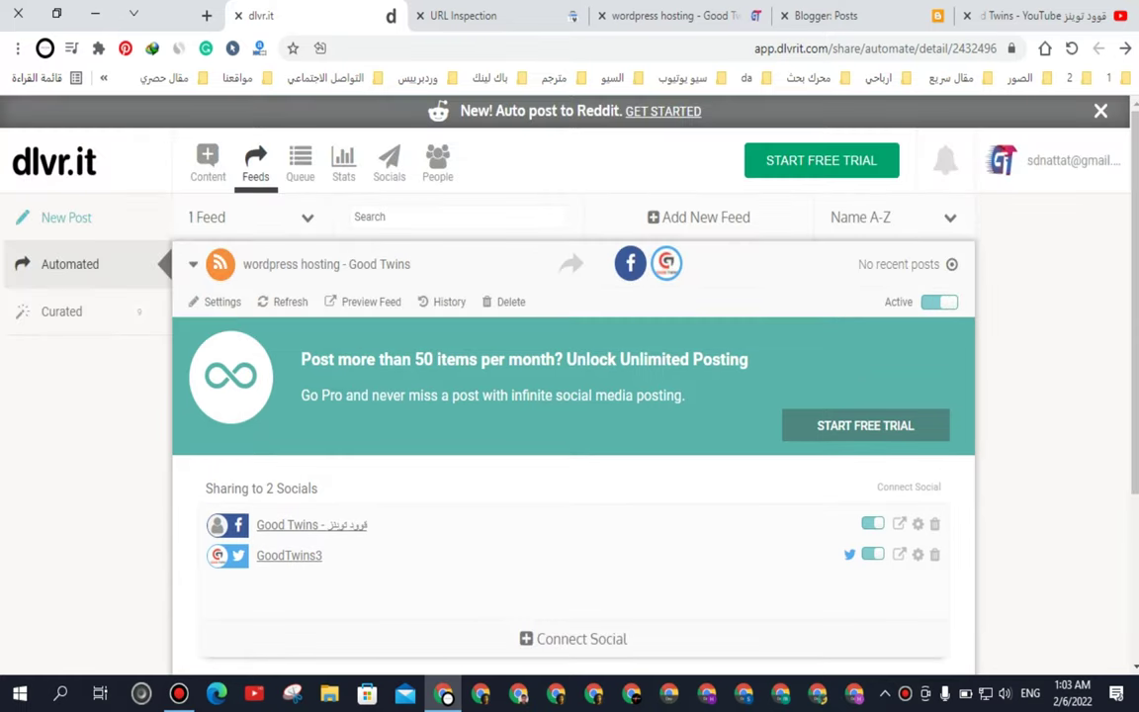
left_click(326, 264)
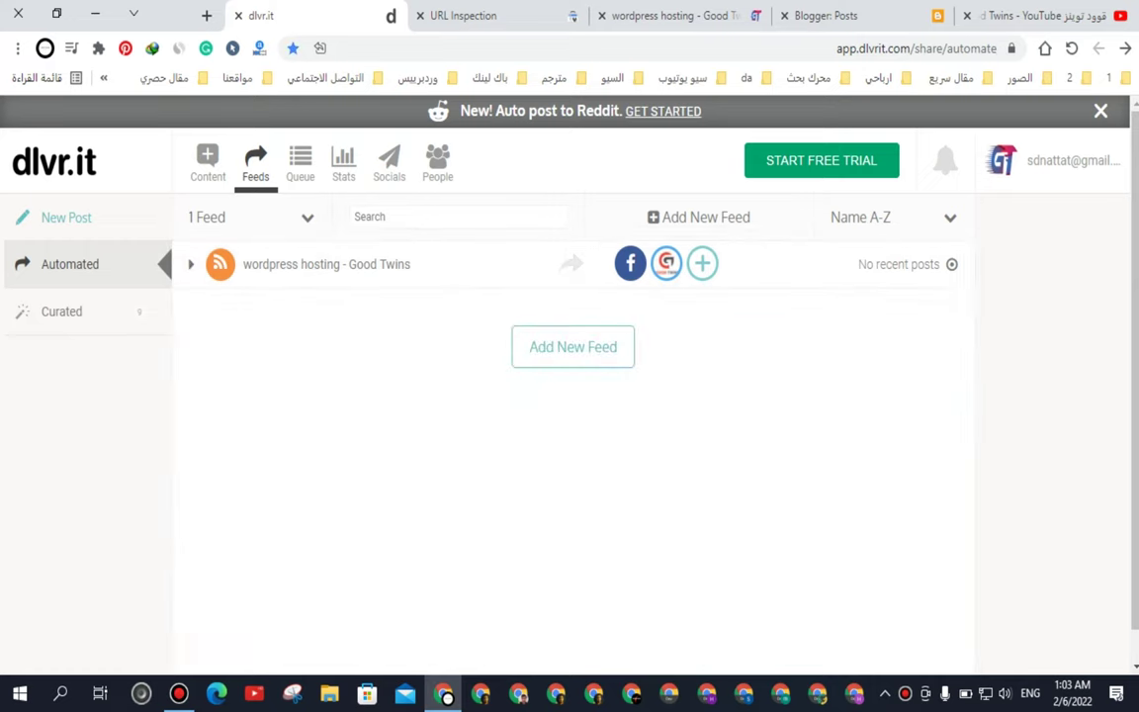
Switch to Blogger and create a new post with "1" as both its title and its body text
left_click(820, 15)
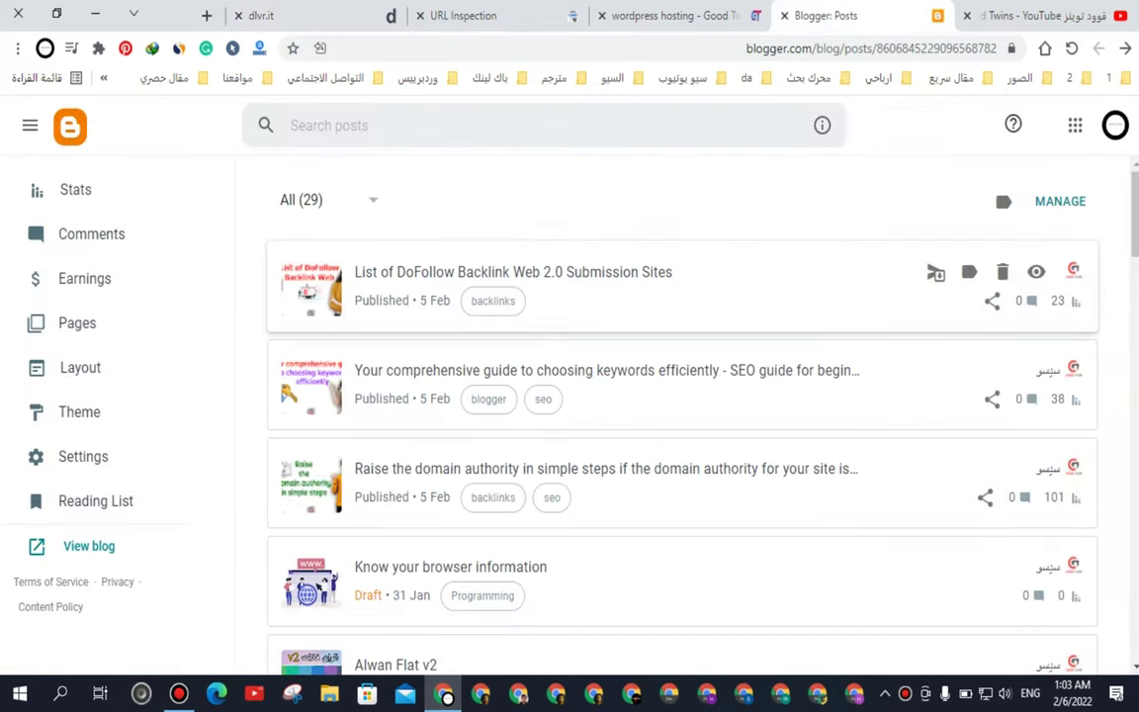
scroll(84, 193, "up", 3)
left_click(92, 266)
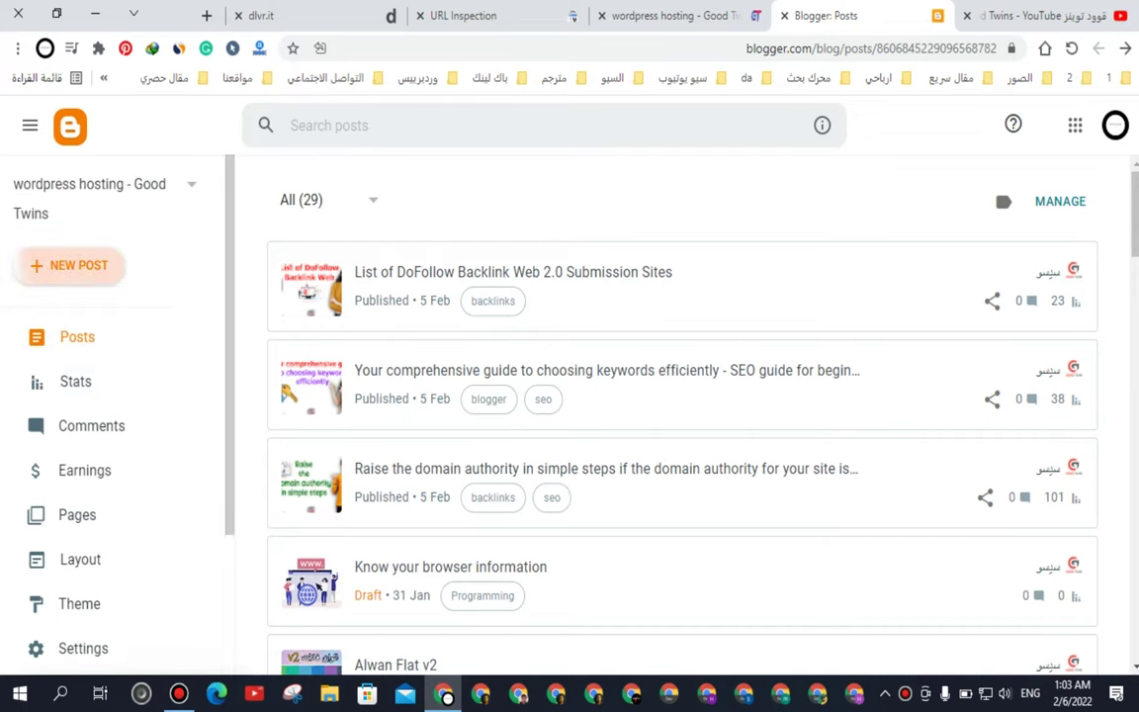
left_click(69, 265)
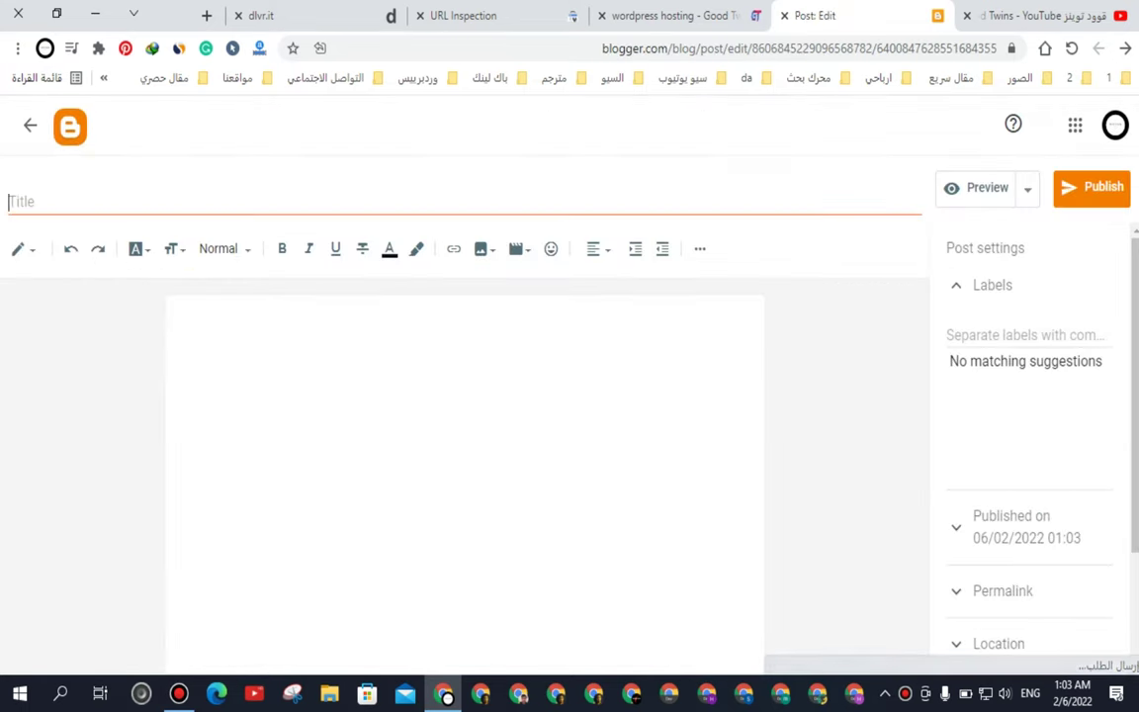
type("1")
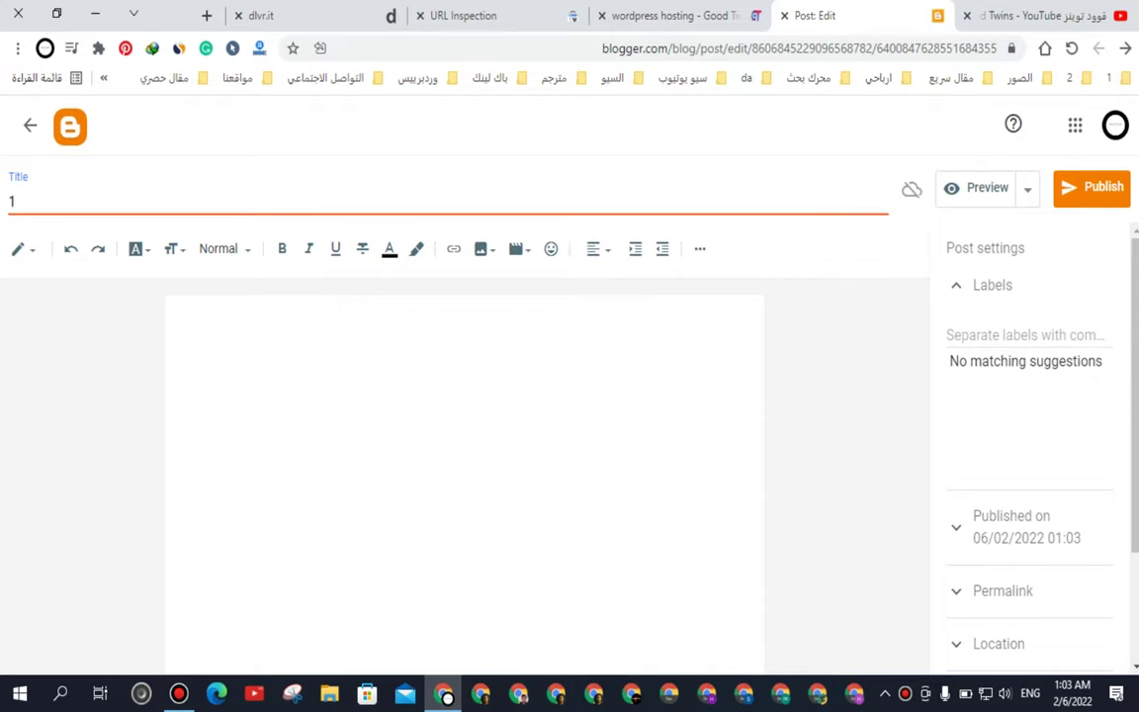
left_click(184, 317)
type("1")
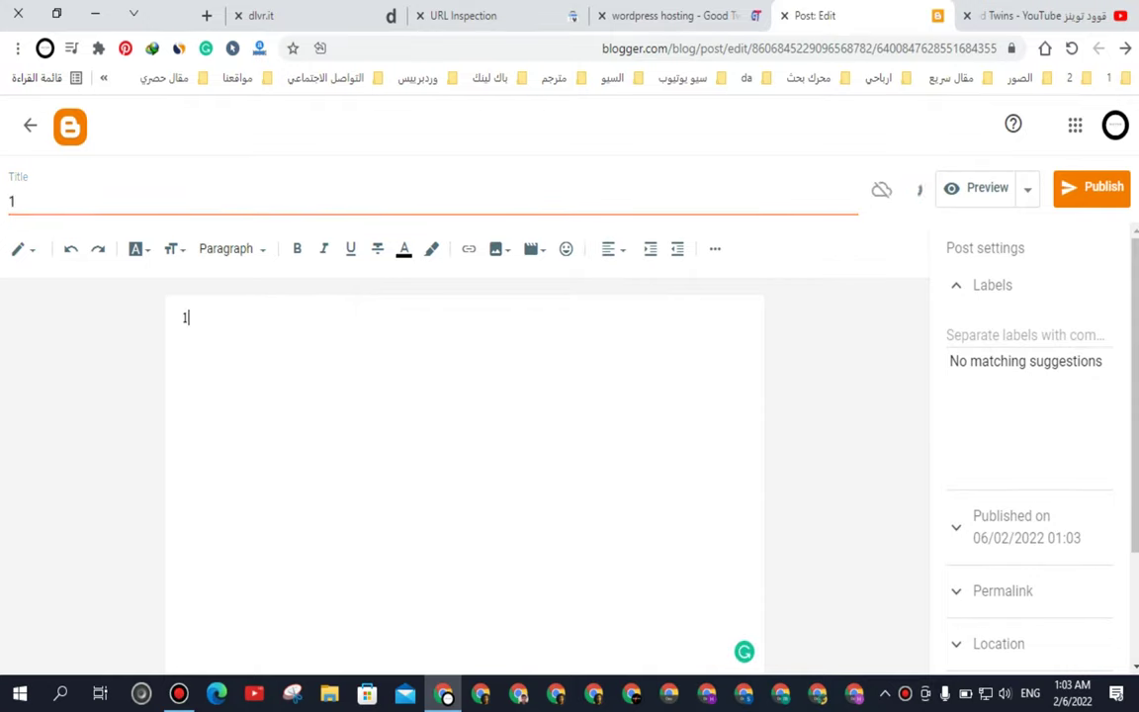
Add the backlinks label to the test post and publish it to the blog
left_click(1095, 188)
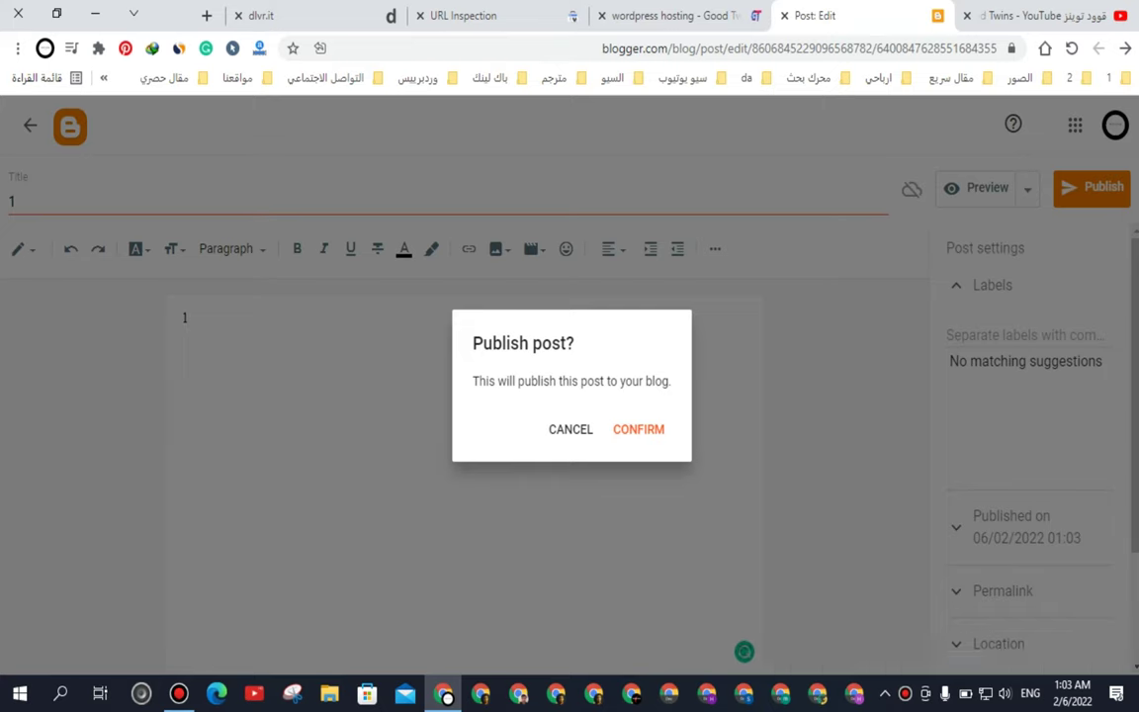
left_click(571, 429)
left_click(1019, 334)
left_click(974, 358)
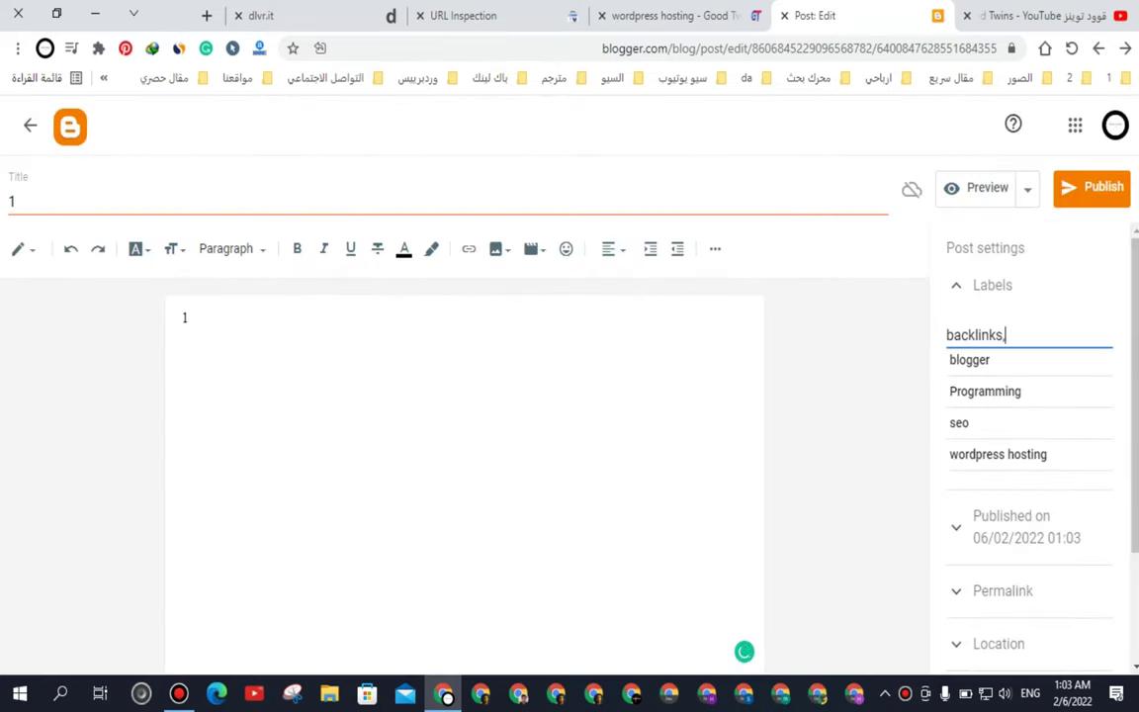
key("Return")
left_click(1091, 188)
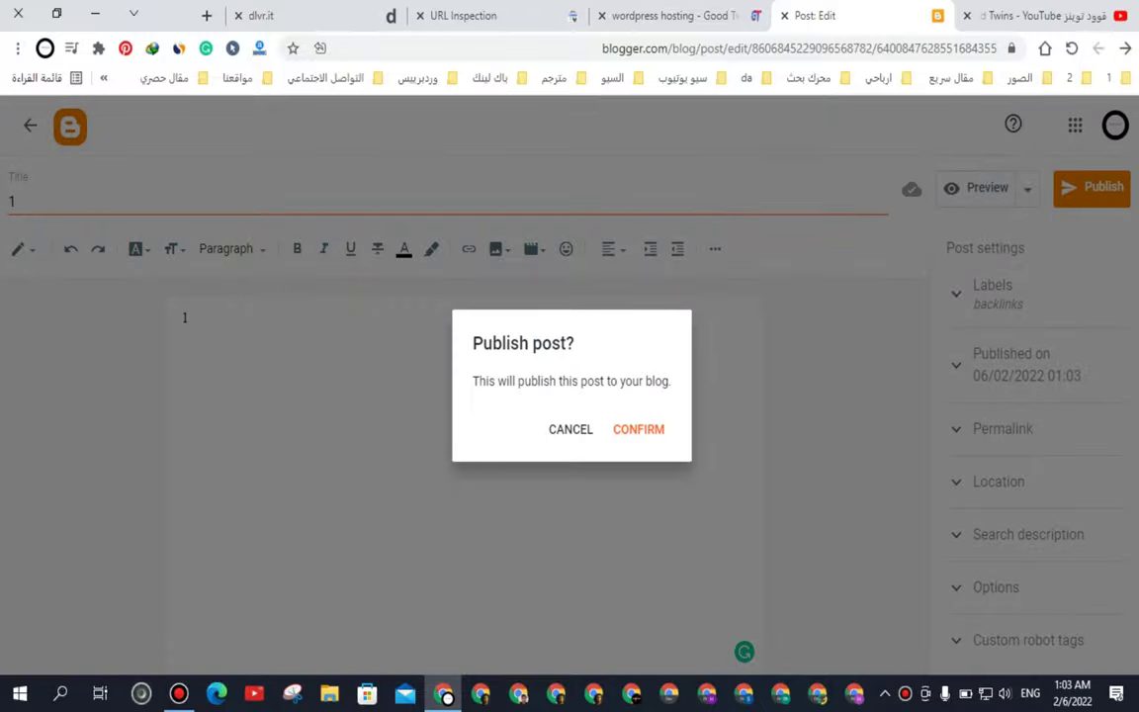
left_click(638, 429)
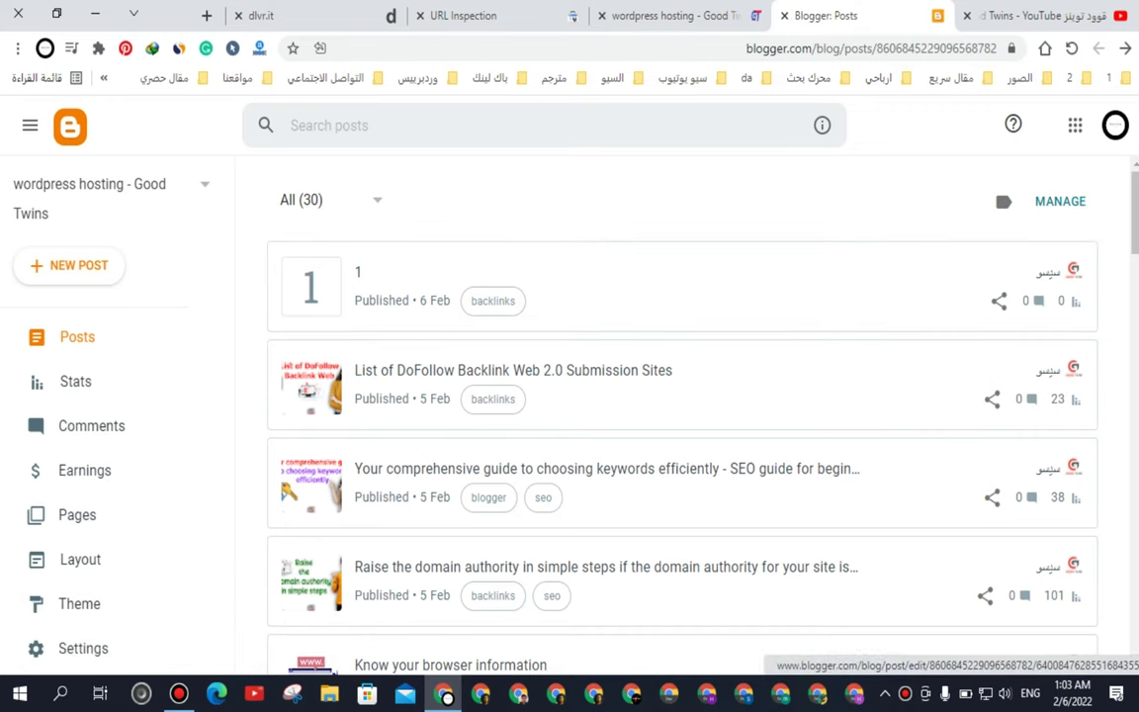
Return to dlvr.it and open the details of the "wordpress hosting - Good Twins" feed to check for recent posts
left_click(673, 15)
left_click(495, 15)
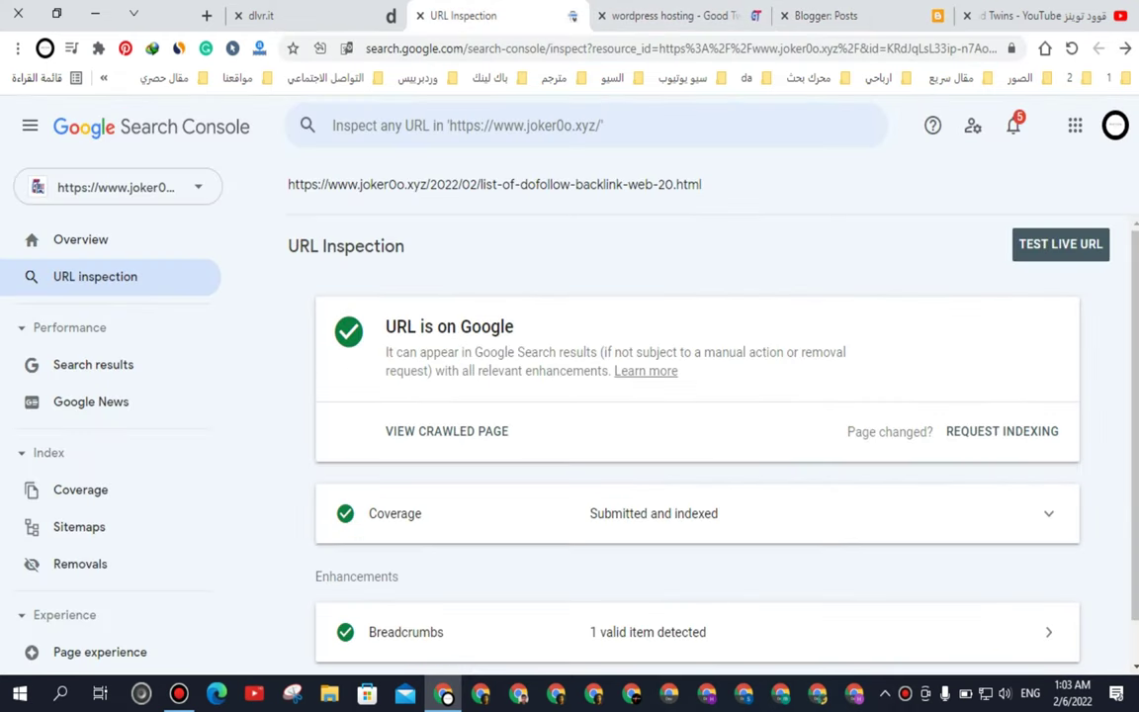
left_click(317, 14)
left_click(326, 264)
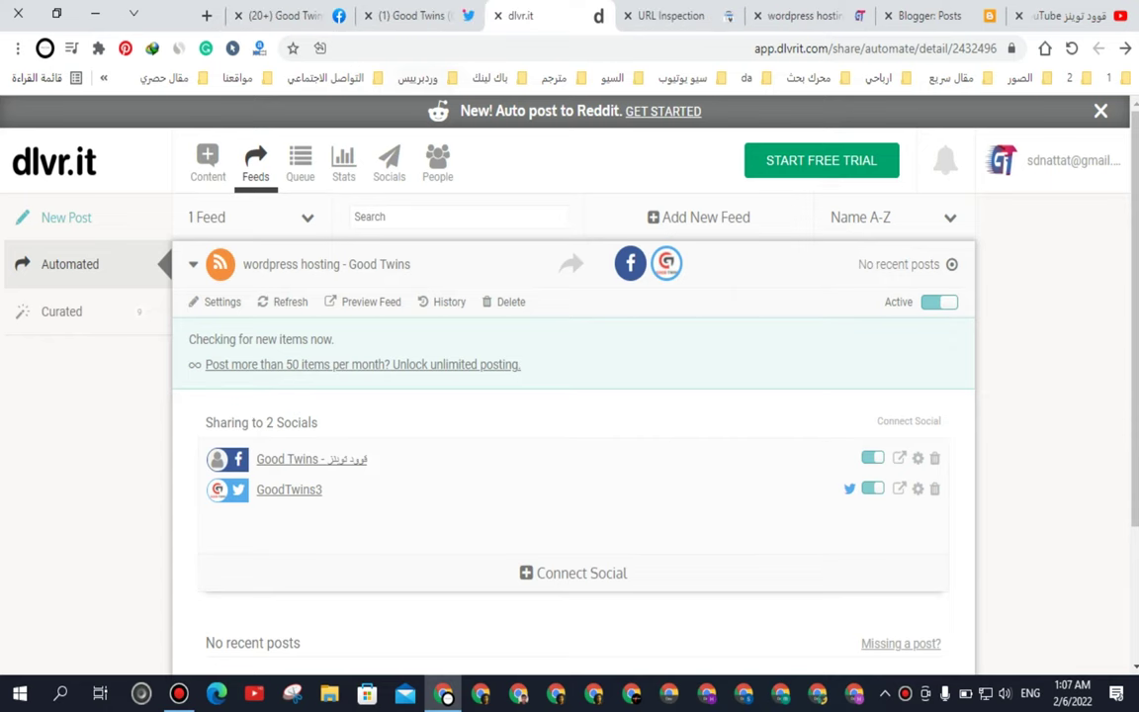
Check the Good Twins Twitter profile for the tweet about post "1" and open its dlvr.it link to view the blog article
left_click(415, 15)
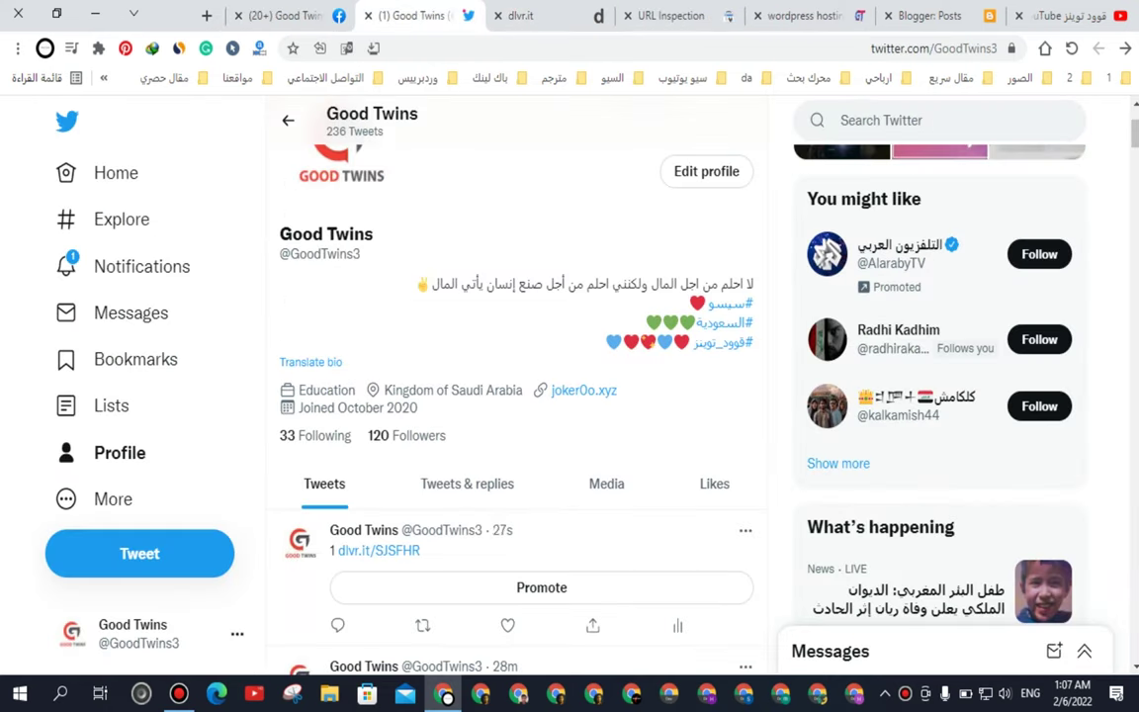
scroll(381, 273, "down", 3)
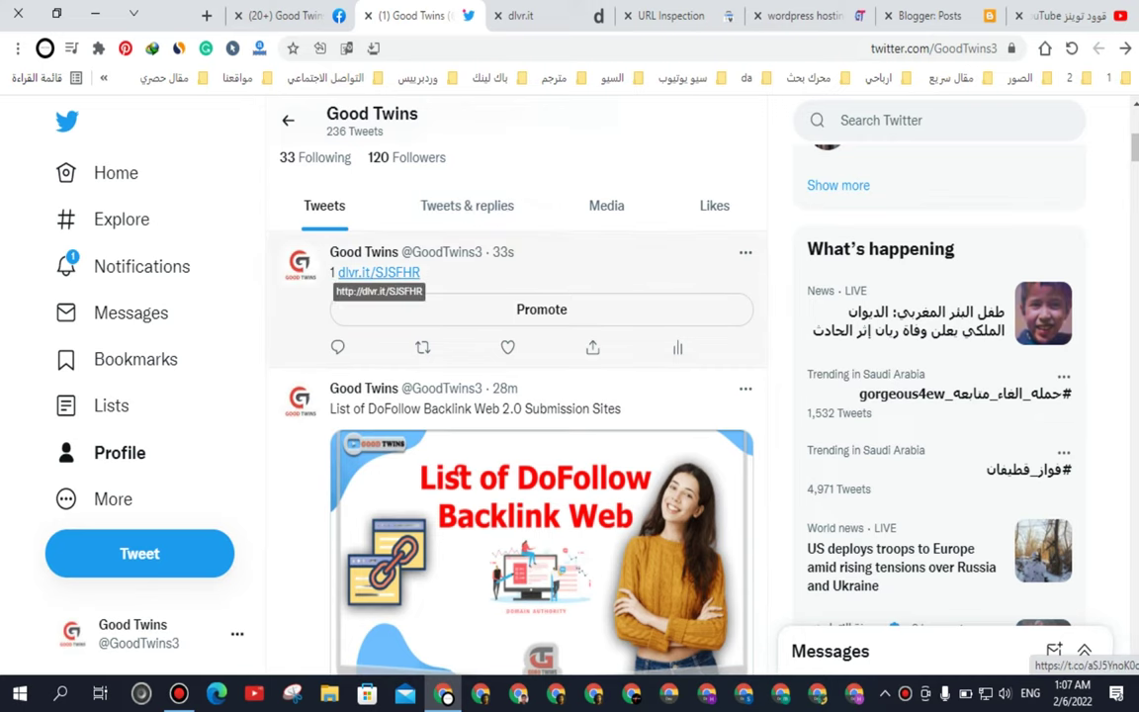
left_click_drag(337, 273, 331, 273)
left_click(519, 15)
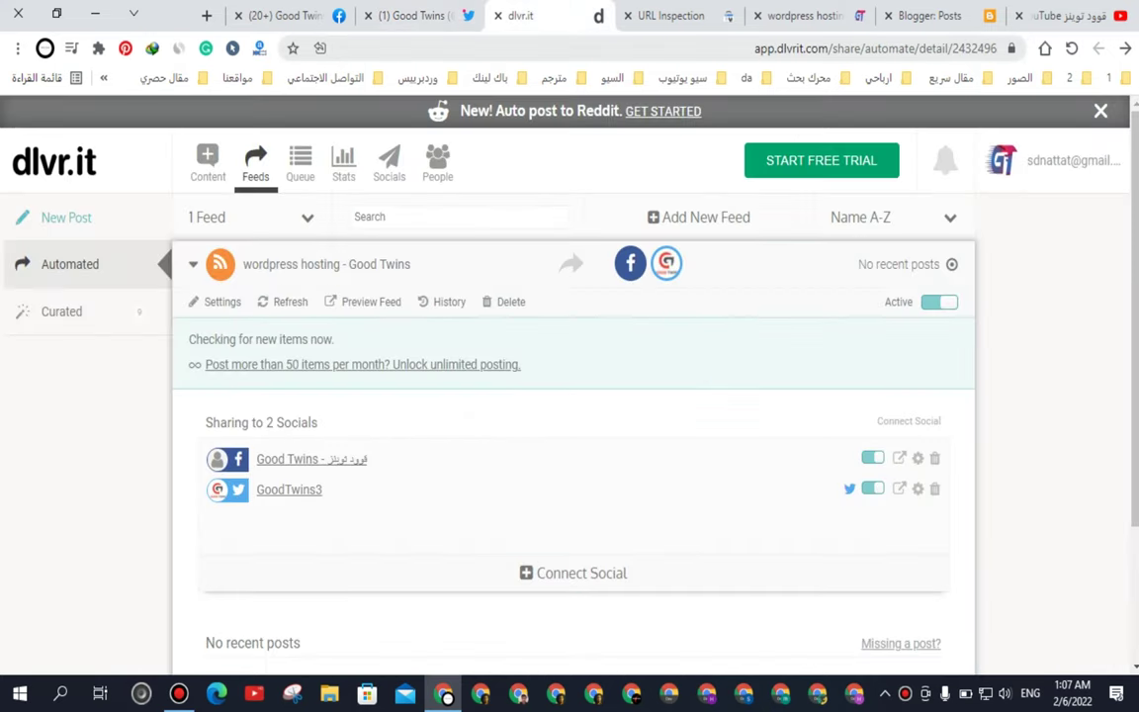
left_click(426, 15)
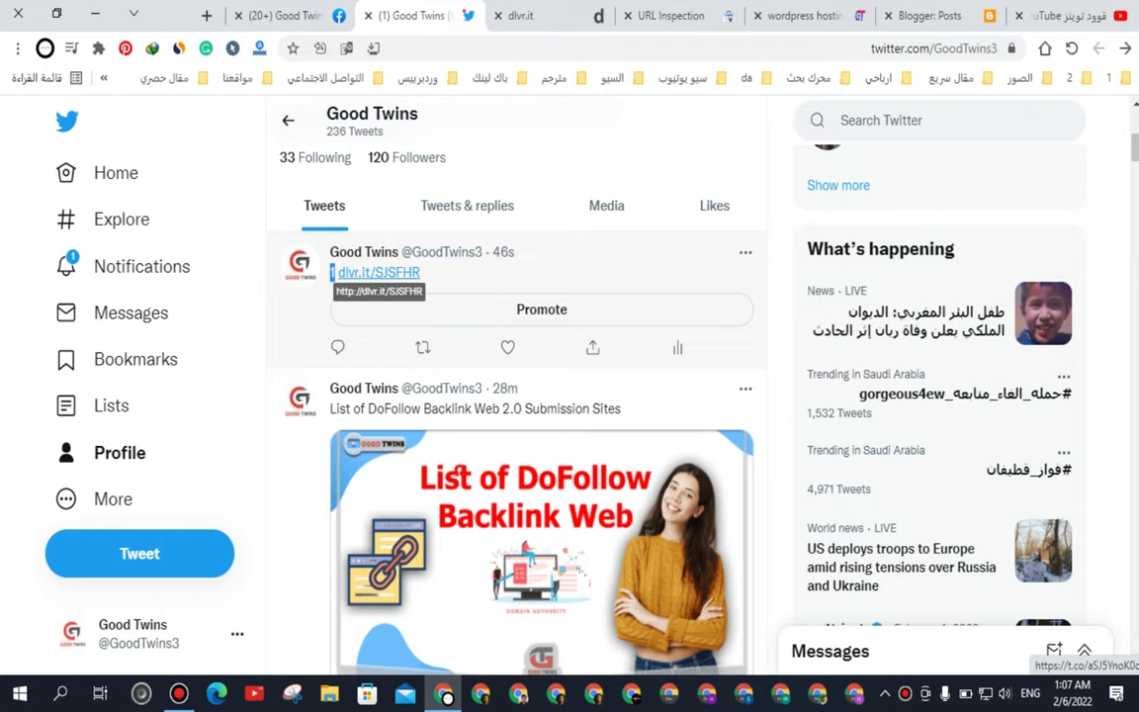
left_click(334, 273)
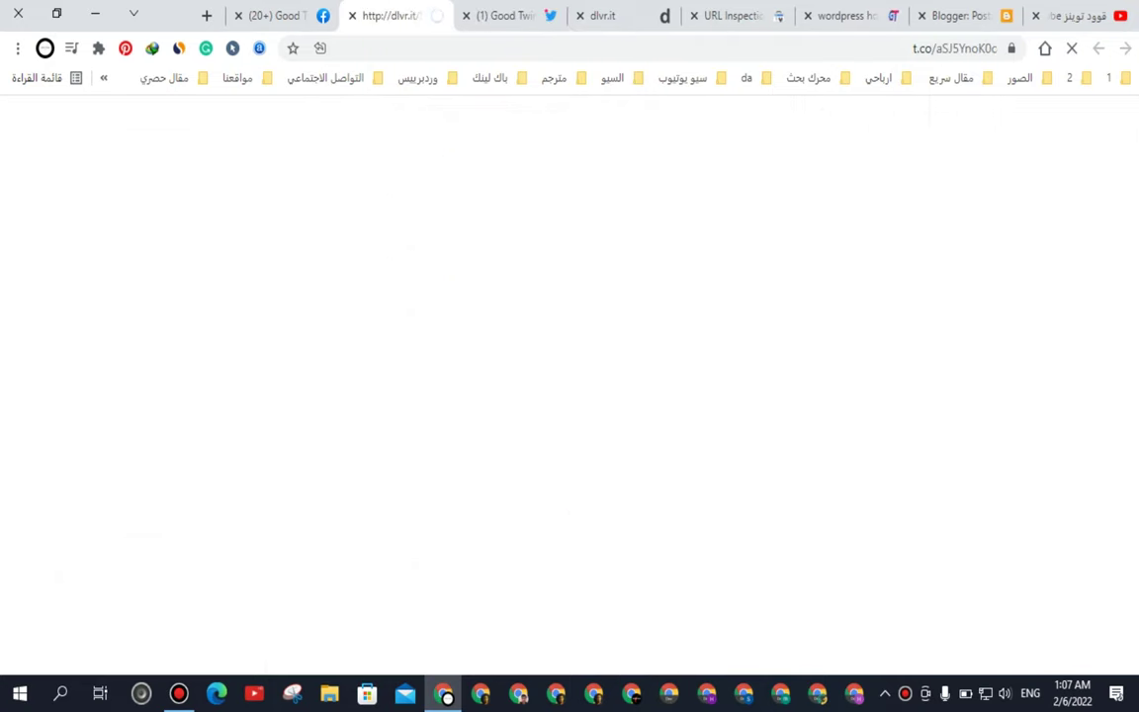
scroll(570, 395, "down", 1)
scroll(569, 396, "up", 1)
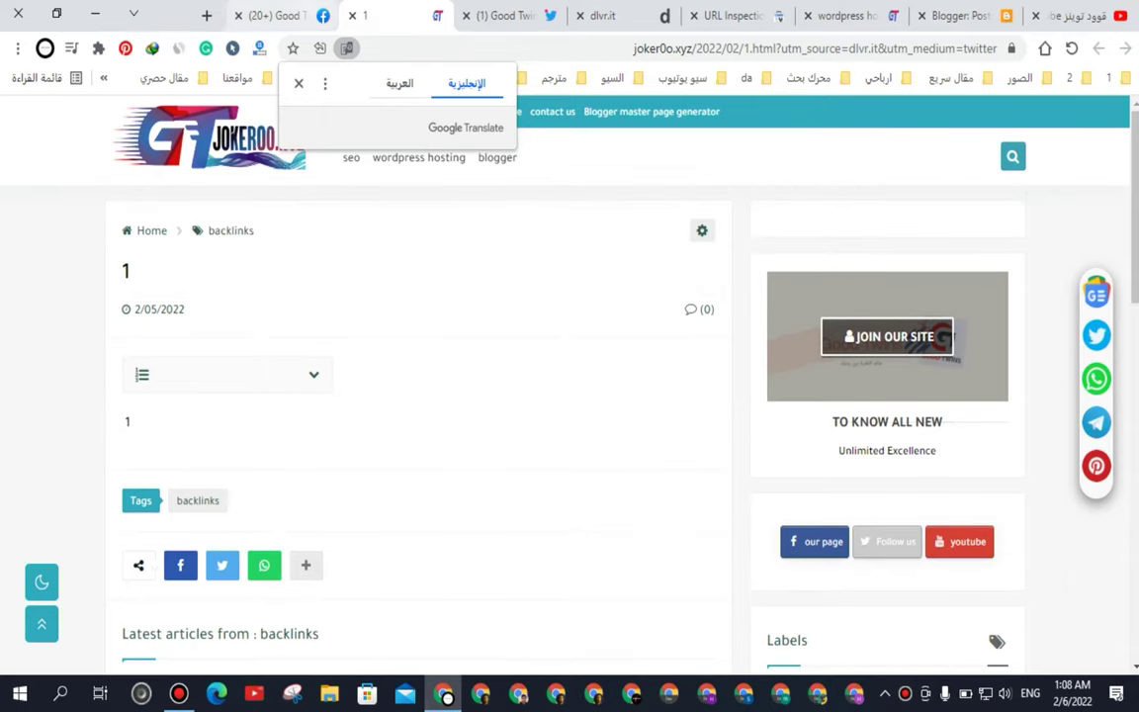
Examine the recent posts on the Good Twins Facebook page to see which service published each one
left_click(277, 16)
scroll(336, 396, "down", 4)
scroll(570, 396, "down", 5)
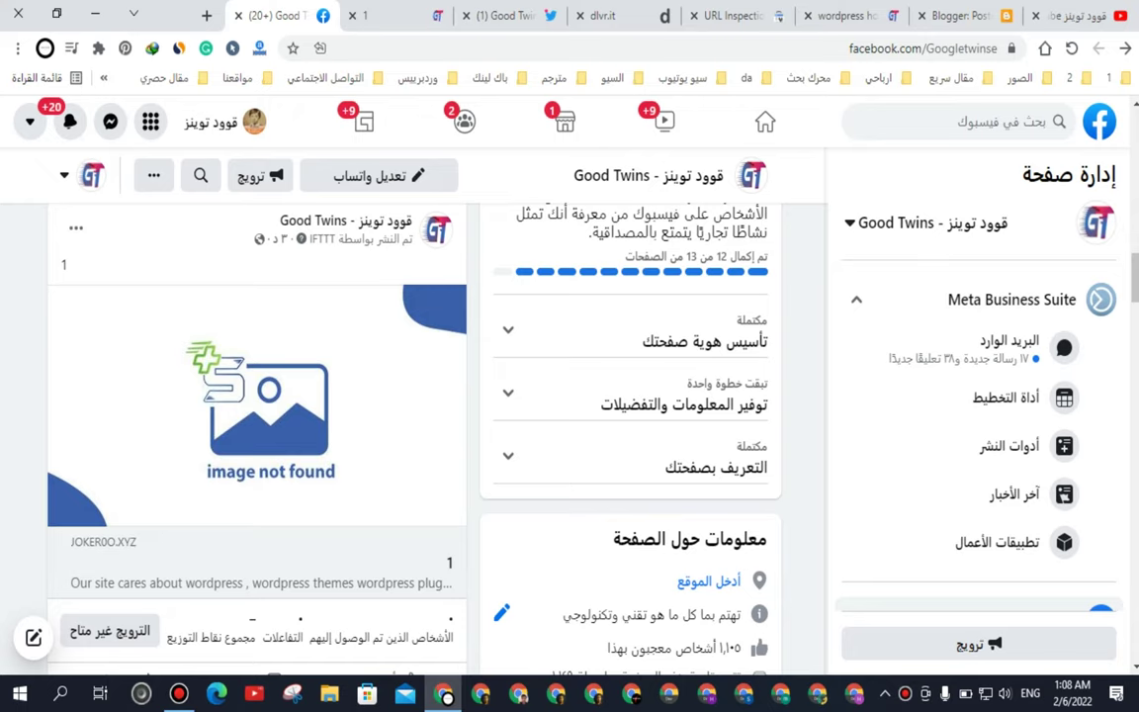
left_click_drag(309, 239, 336, 240)
left_click(605, 15)
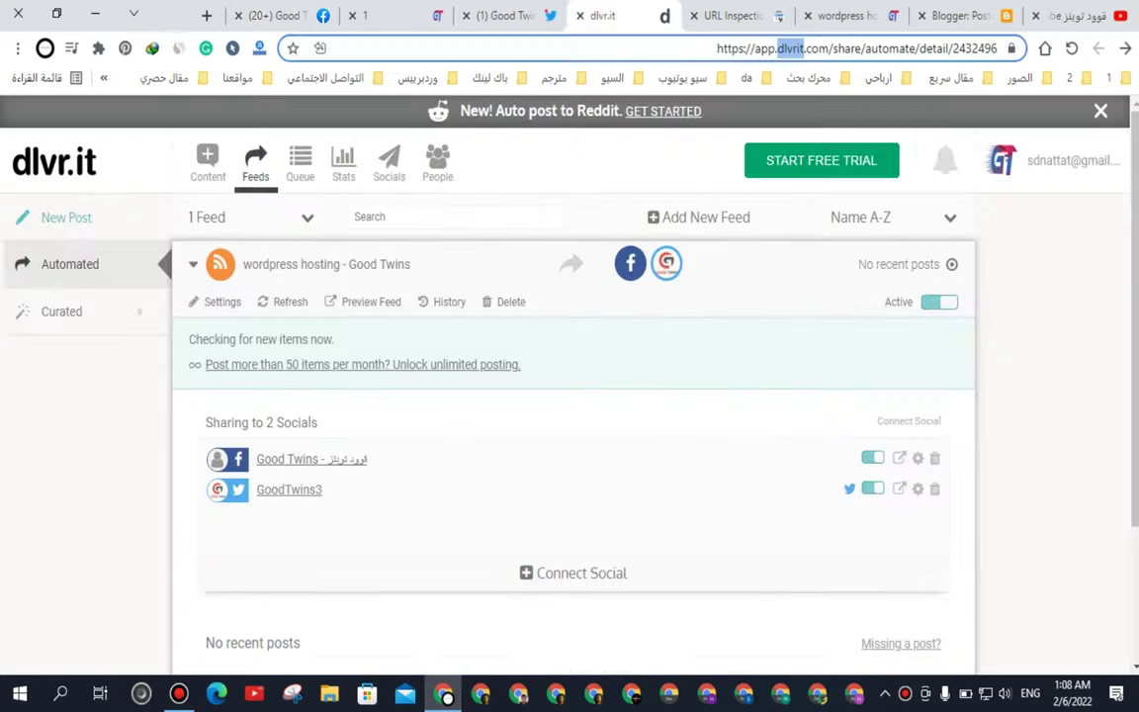
left_click(278, 16)
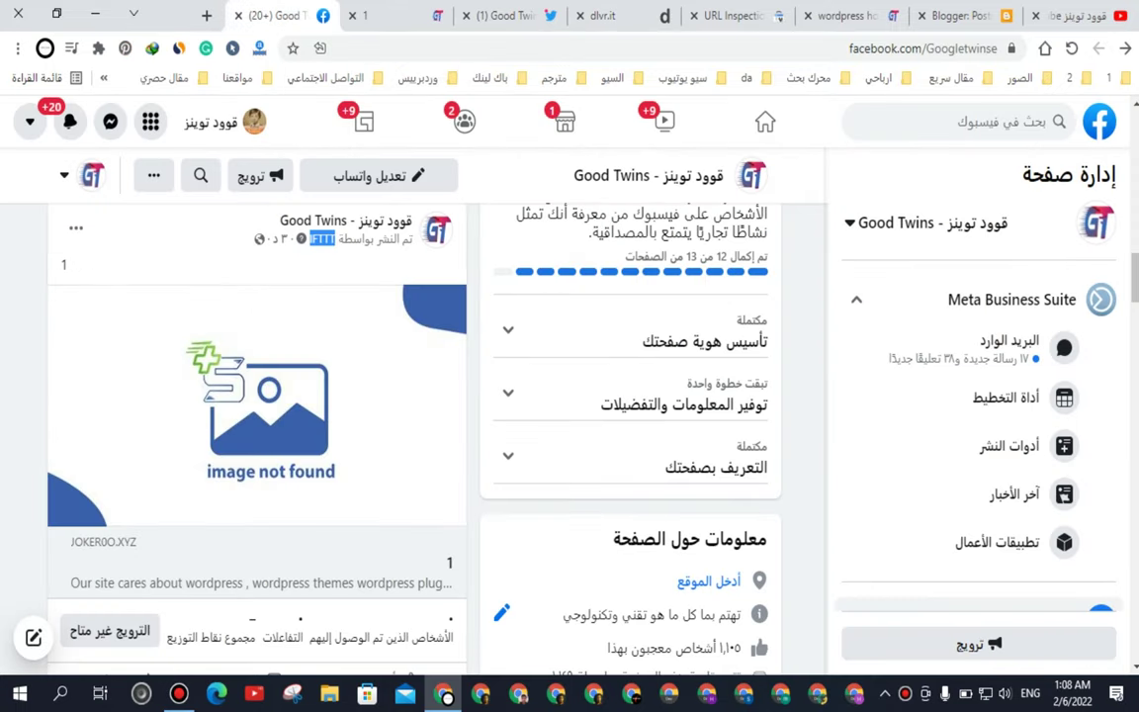
scroll(257, 416, "down", 2)
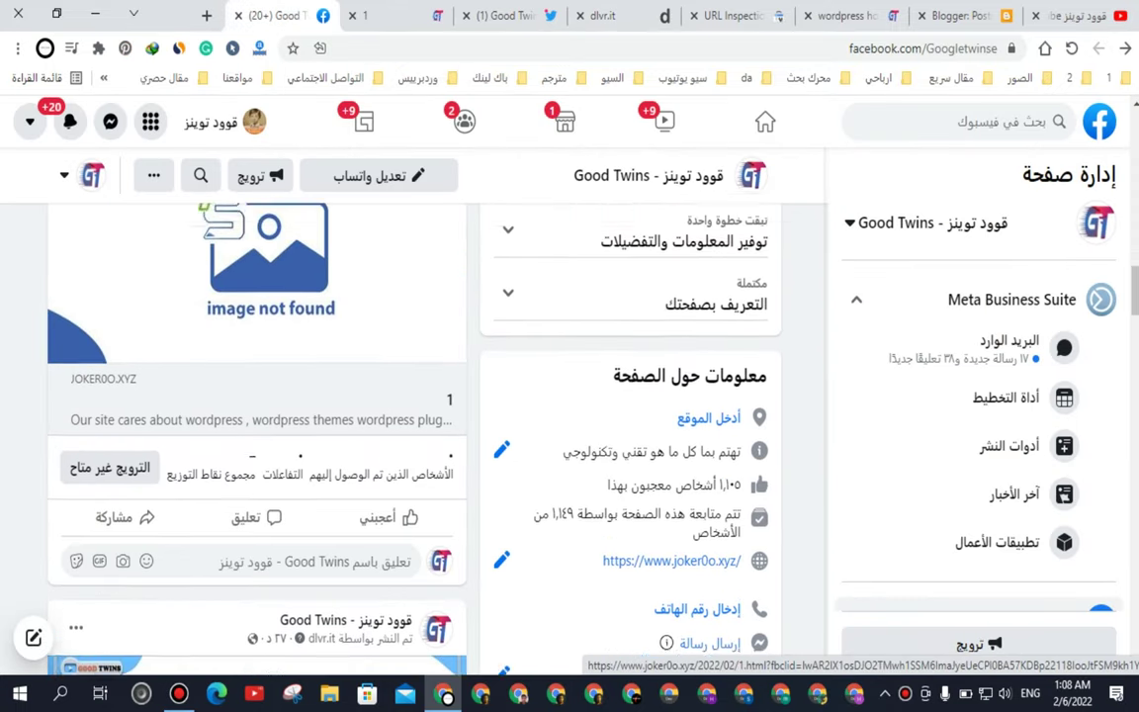
scroll(257, 415, "up", 2)
scroll(257, 415, "down", 7)
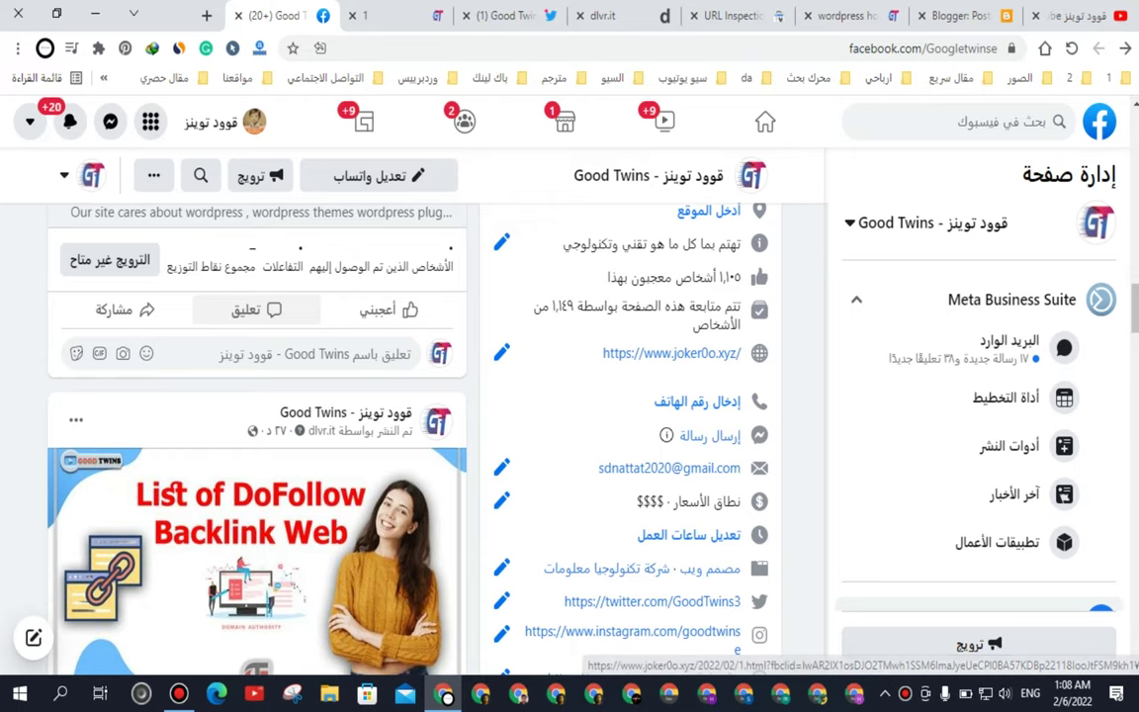
scroll(257, 415, "down", 3)
scroll(257, 415, "up", 3)
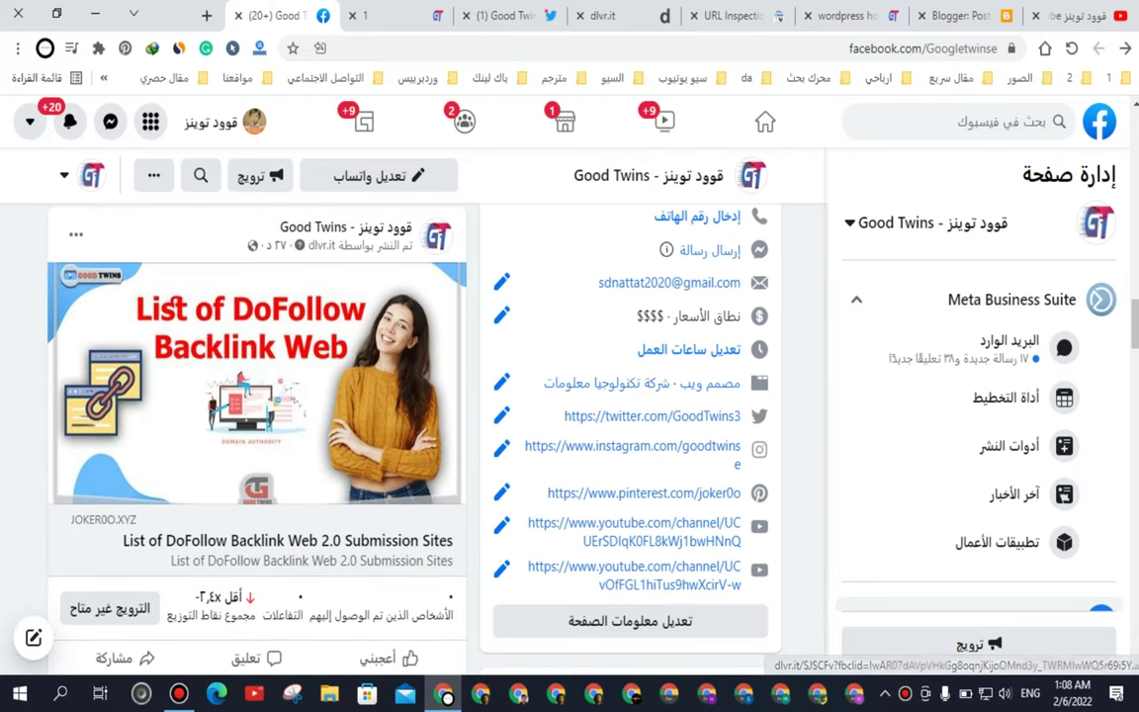
Compare the publishing-service labels on the two "List of DoFollow Backlink Web 2.0 Submission Sites" posts on the Facebook page
left_click_drag(308, 245, 337, 246)
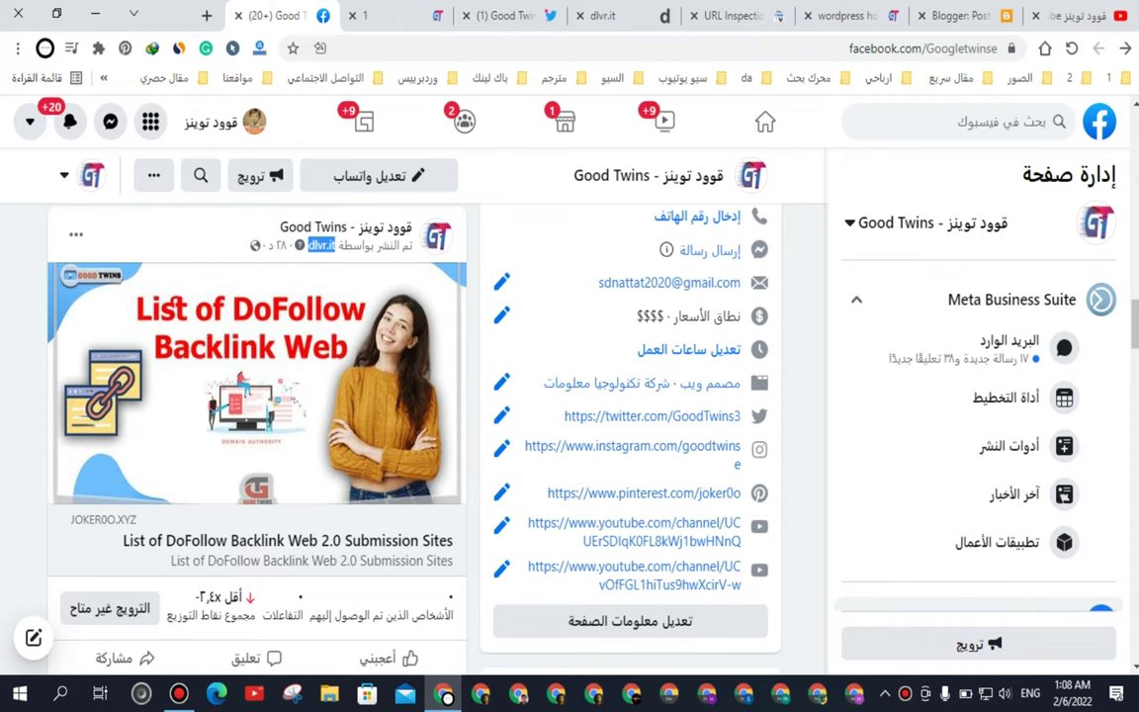
scroll(257, 415, "down", 5)
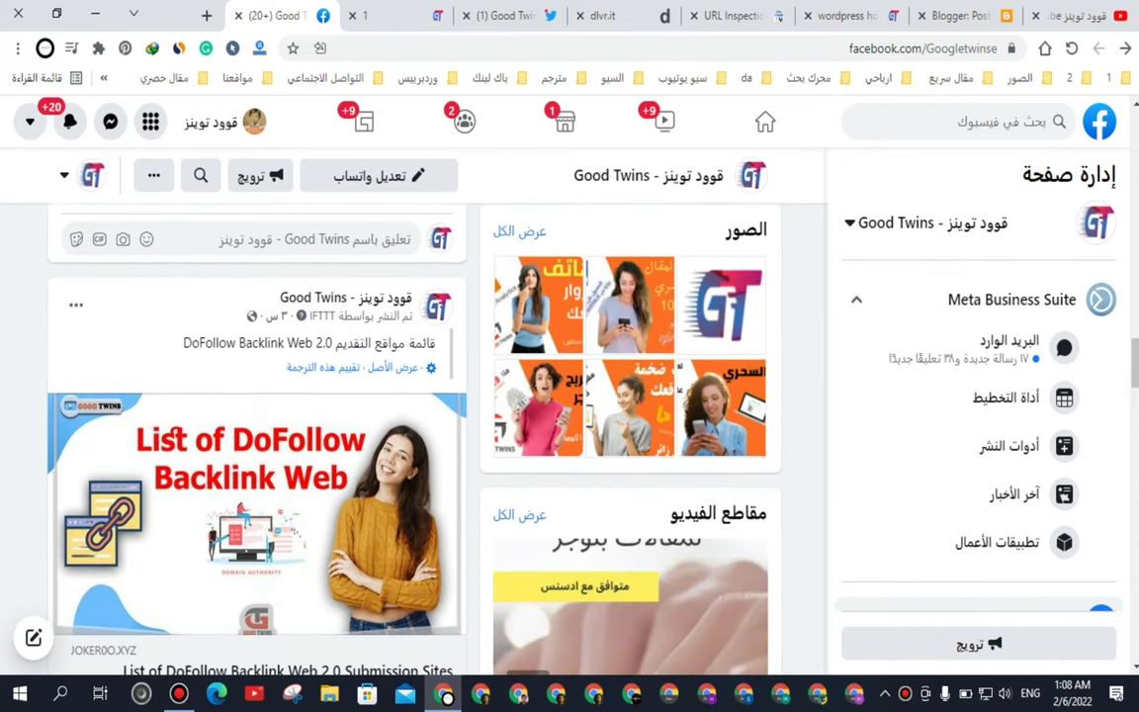
triple_click(308, 343)
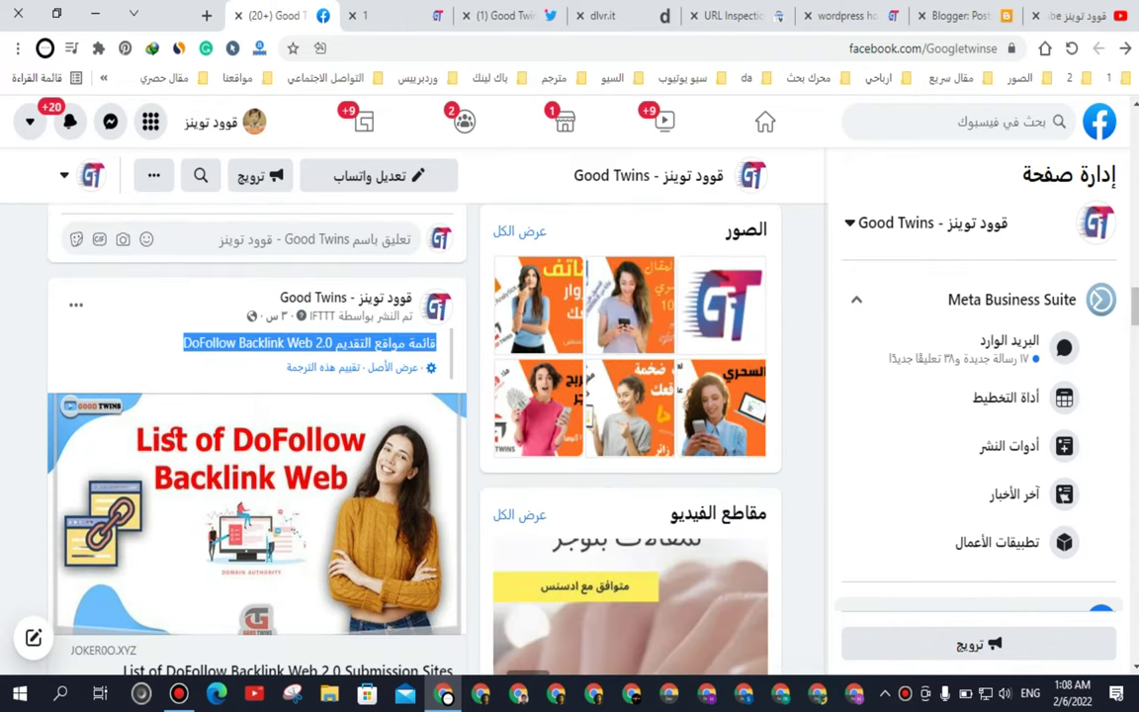
left_click(297, 343)
left_click_drag(313, 316, 336, 316)
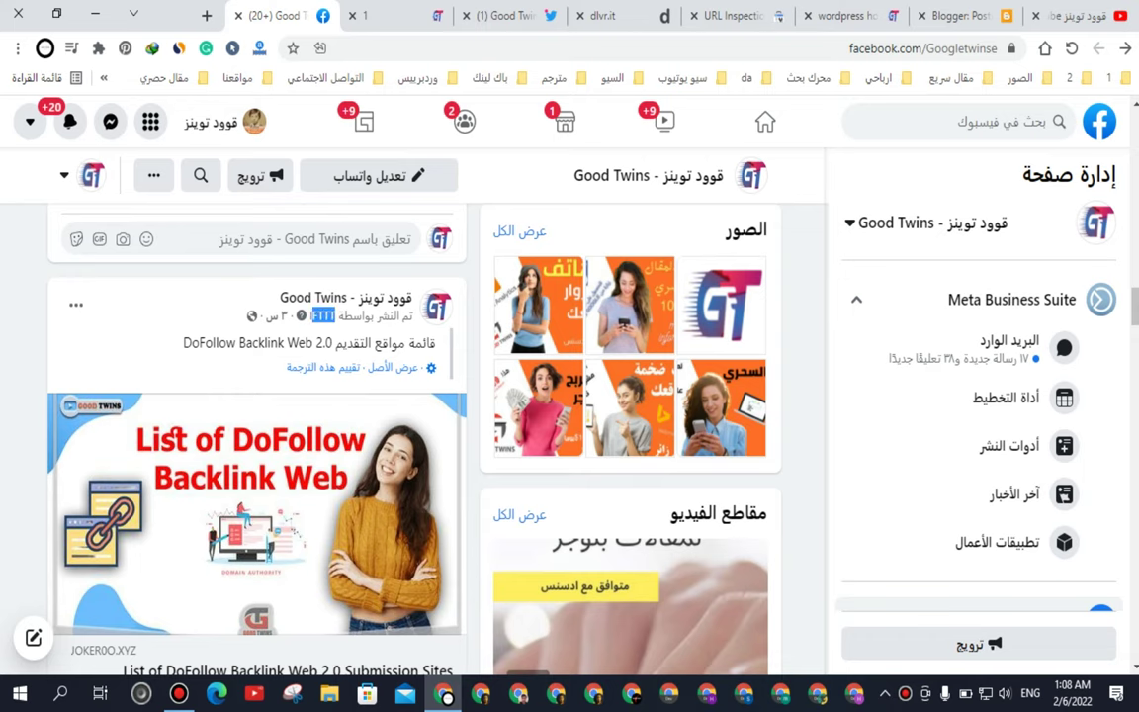
scroll(257, 445, "down", 1)
scroll(257, 445, "up", 1)
scroll(257, 445, "up", 2)
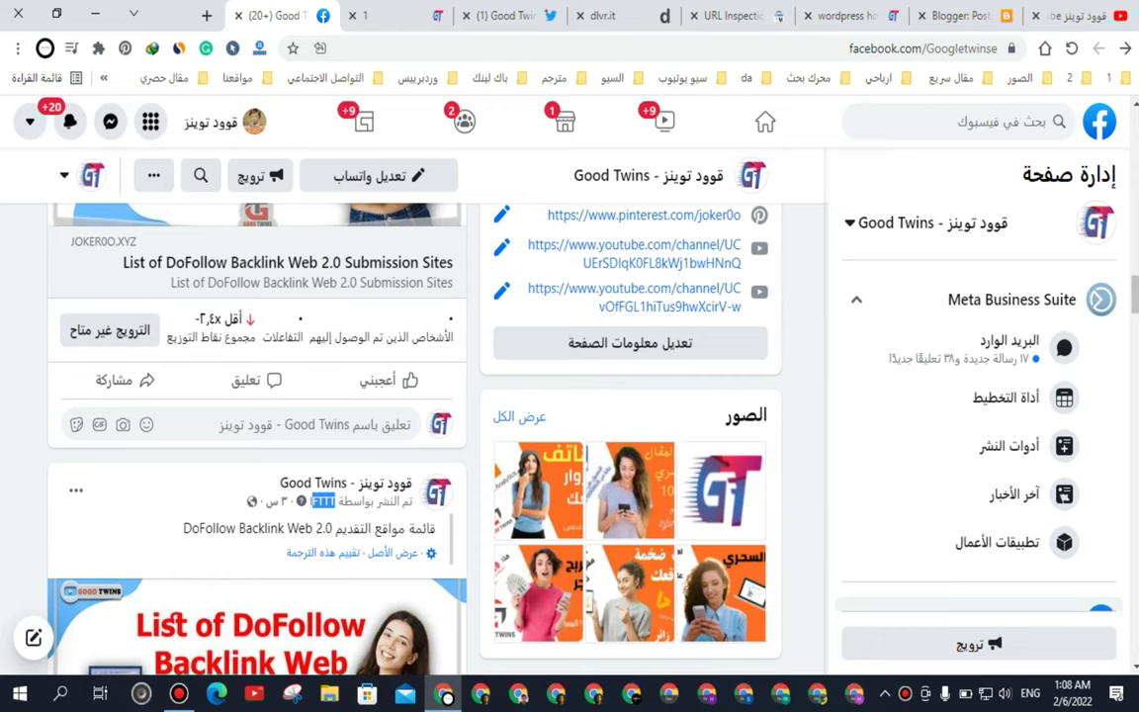
scroll(257, 445, "up", 6)
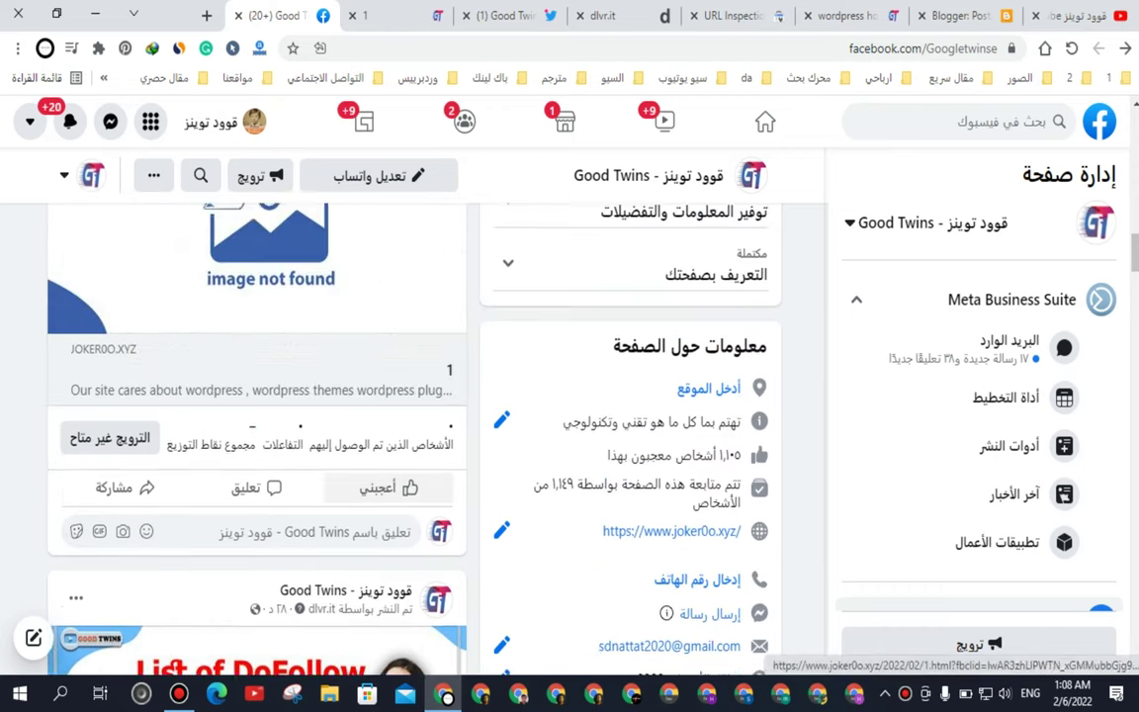
Reload the Facebook page and check which service published each copy of the test post "1"
left_click(1071, 48)
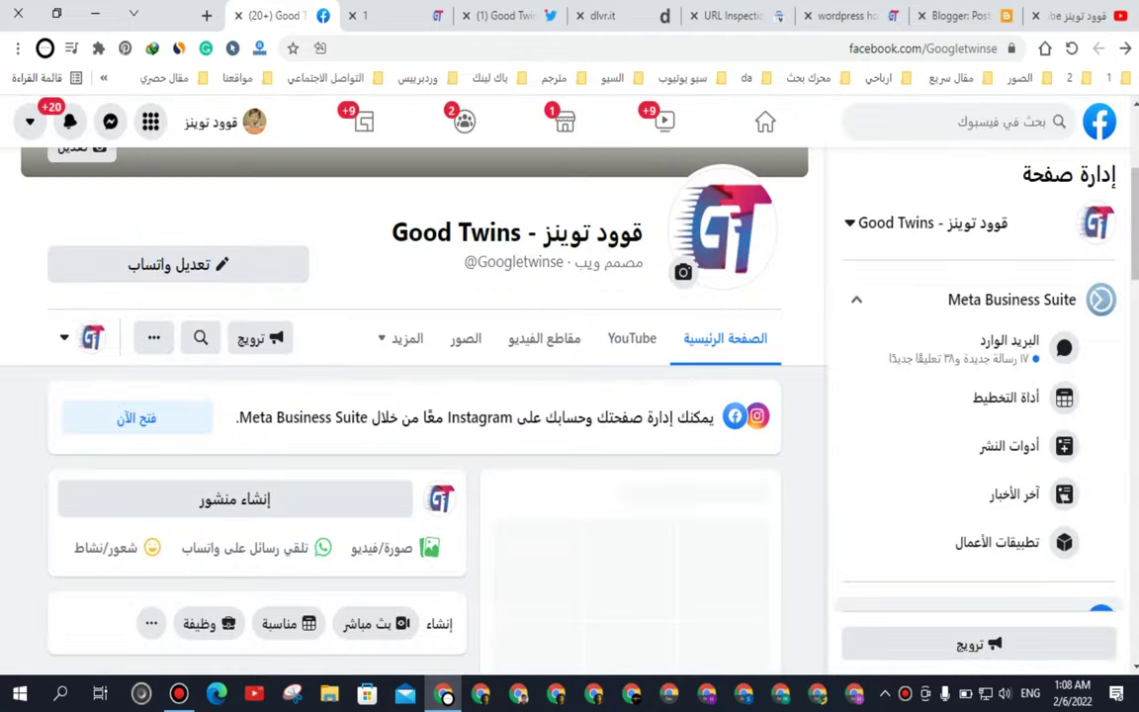
scroll(258, 445, "down", 9)
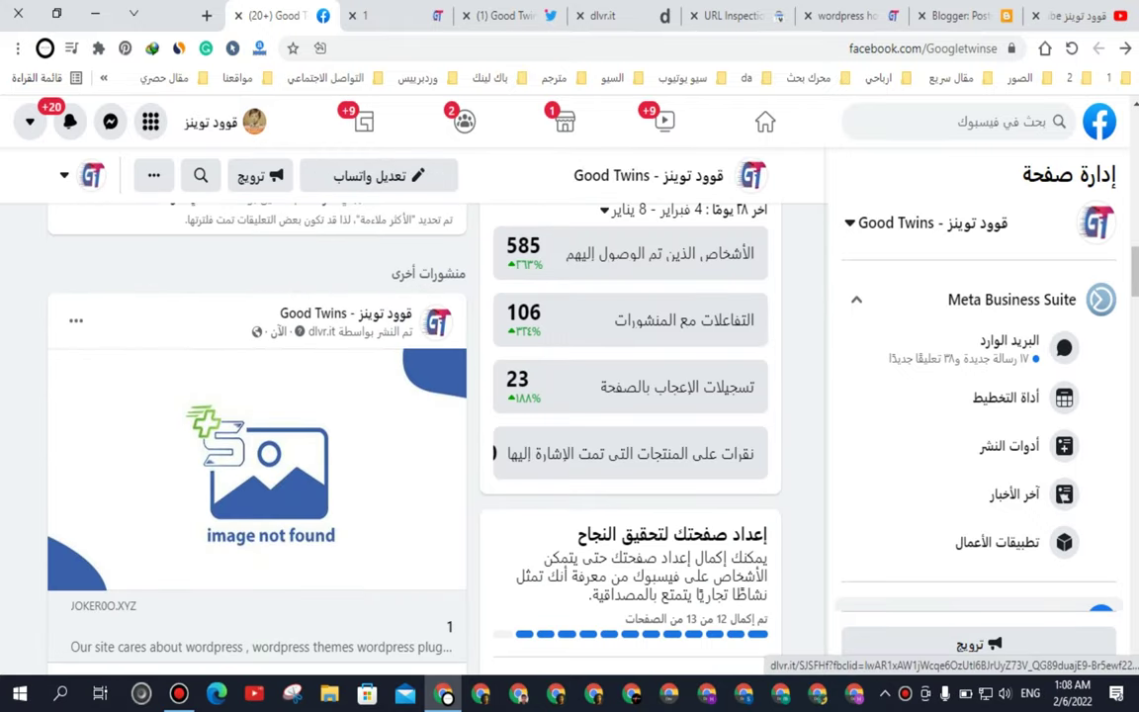
scroll(257, 445, "down", 1)
left_click_drag(308, 240, 336, 239)
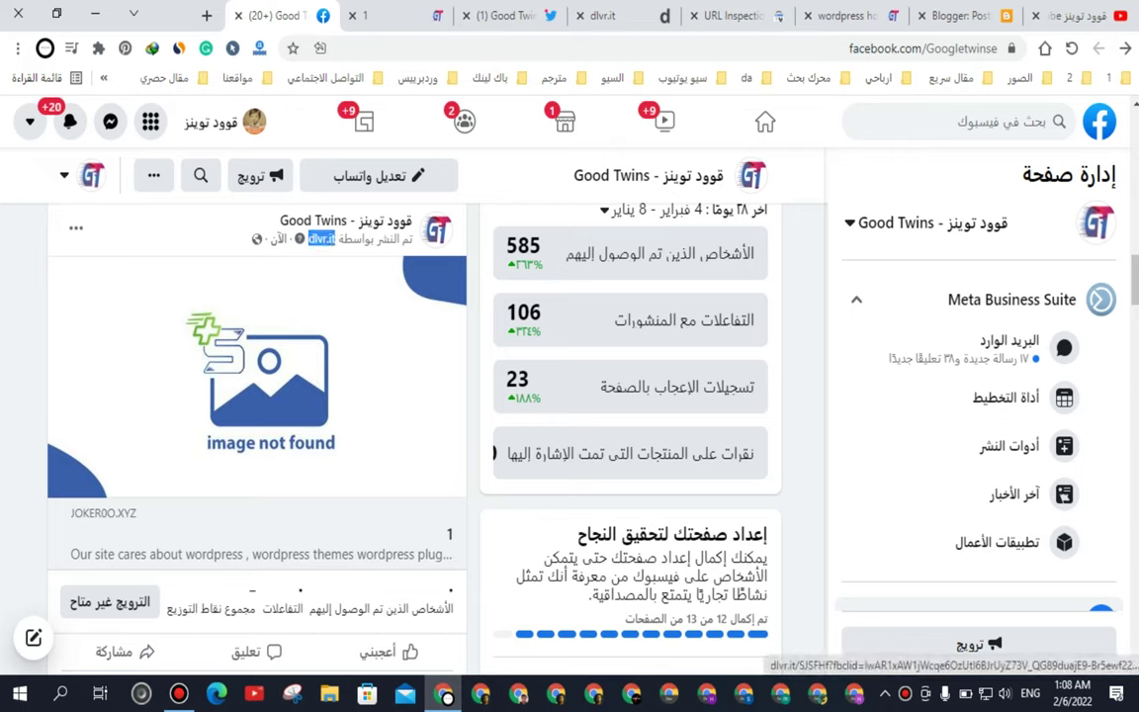
scroll(257, 425, "down", 5)
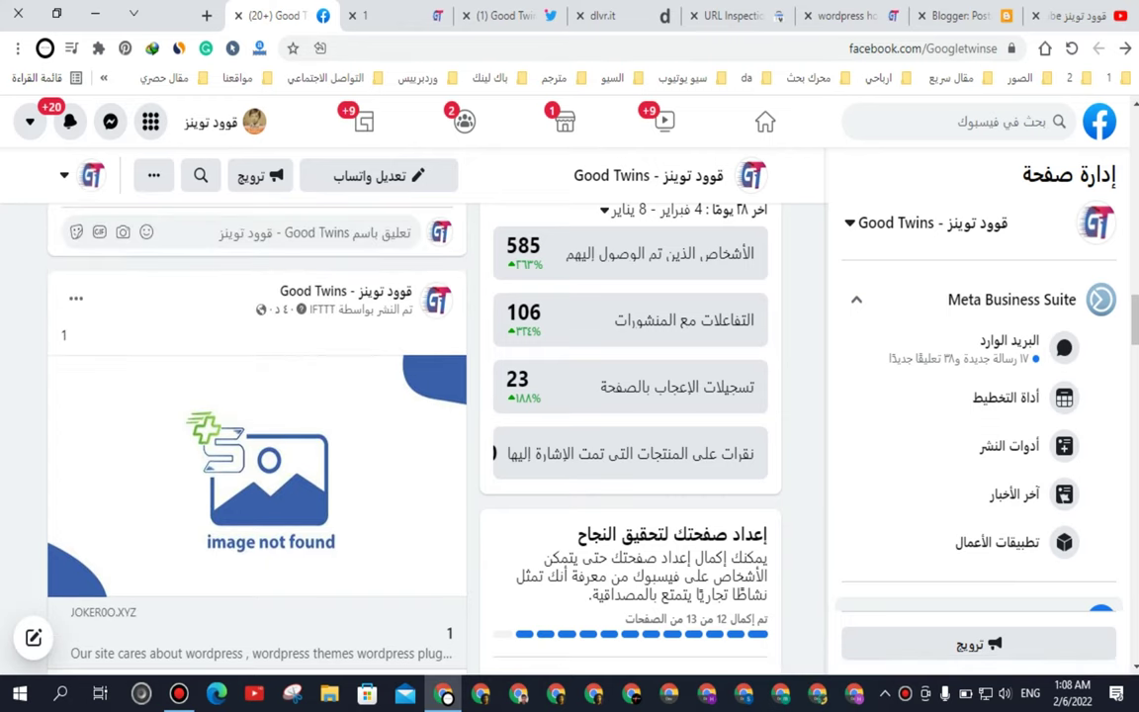
scroll(257, 425, "down", 1)
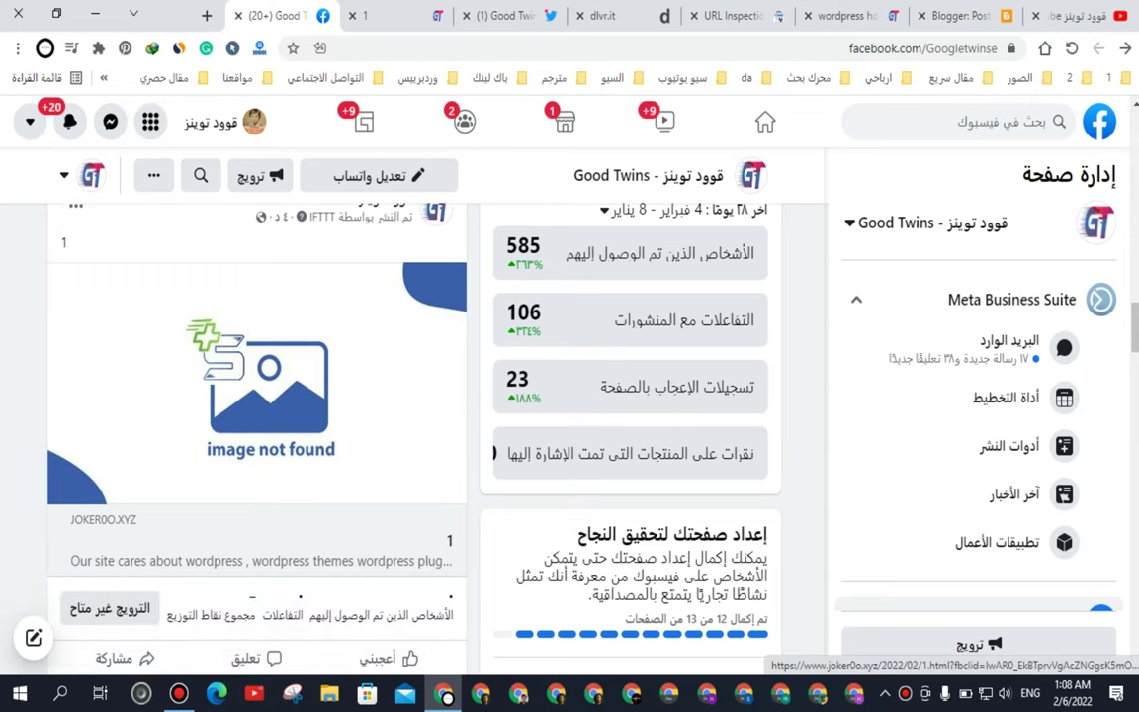
Delete the copy of test post "1" that IFTTT published on the Facebook page
scroll(257, 425, "up", 2)
left_click(75, 392)
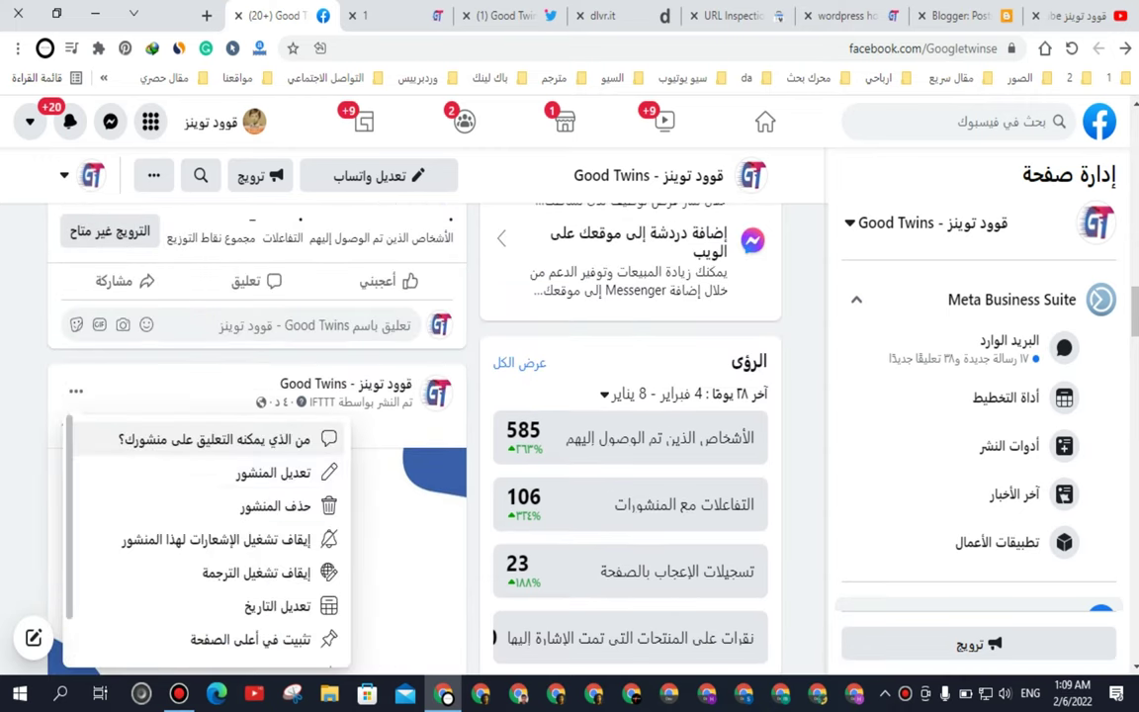
scroll(273, 475, "down", 1)
left_click(275, 443)
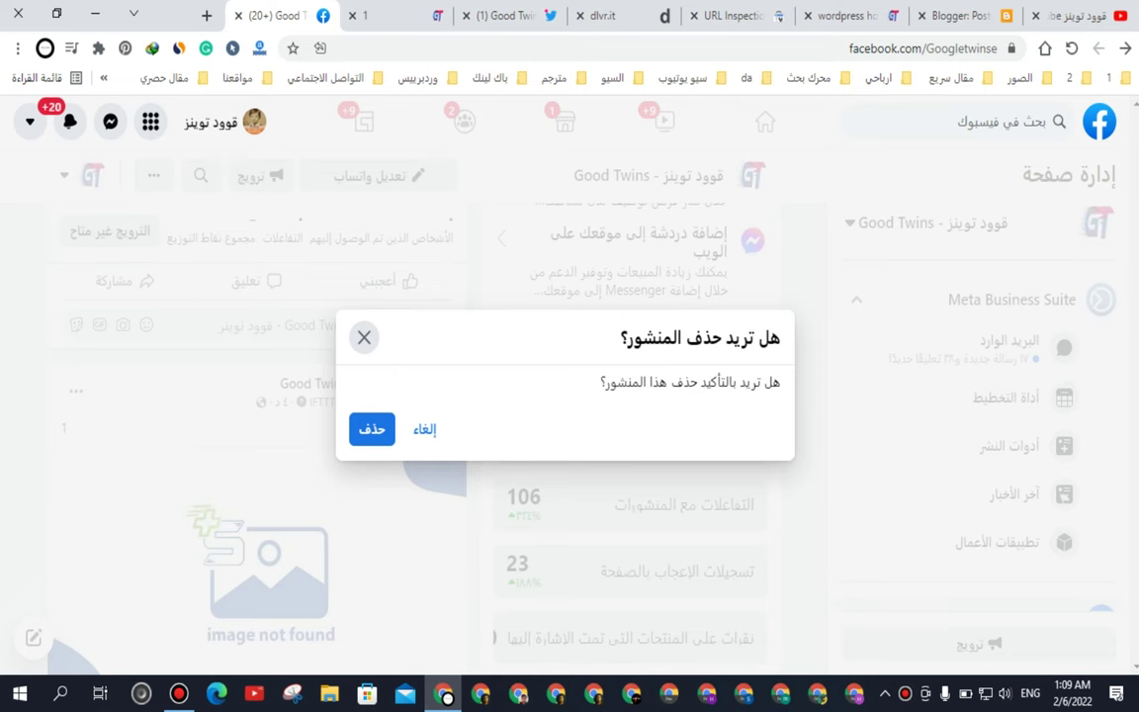
left_click(372, 429)
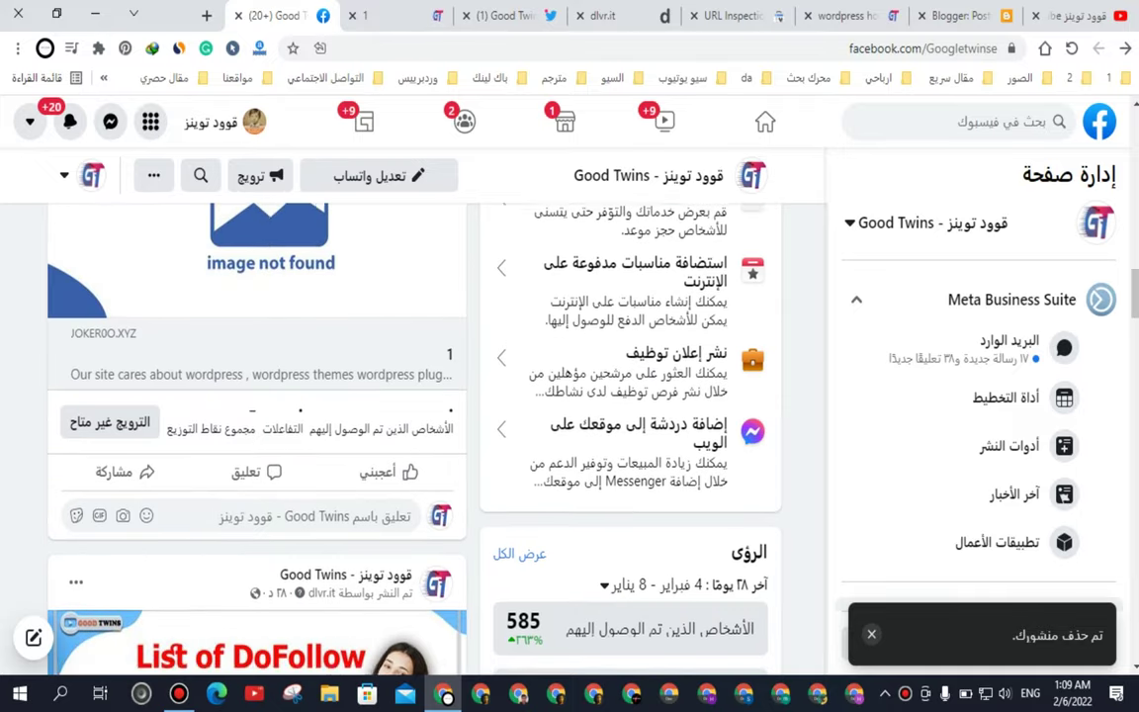
Delete the copy of test post "1" published by dlvr.it and close the Facebook page
scroll(247, 445, "down", 2)
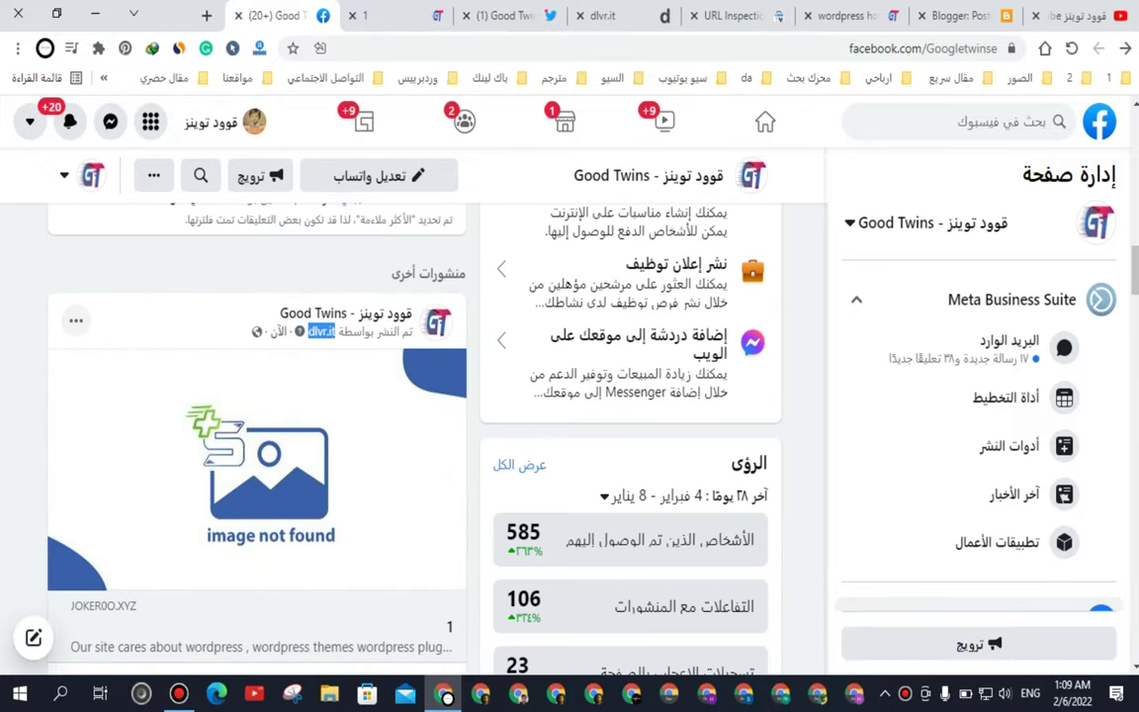
left_click(75, 321)
key("Down")
key("Down")
key("Down")
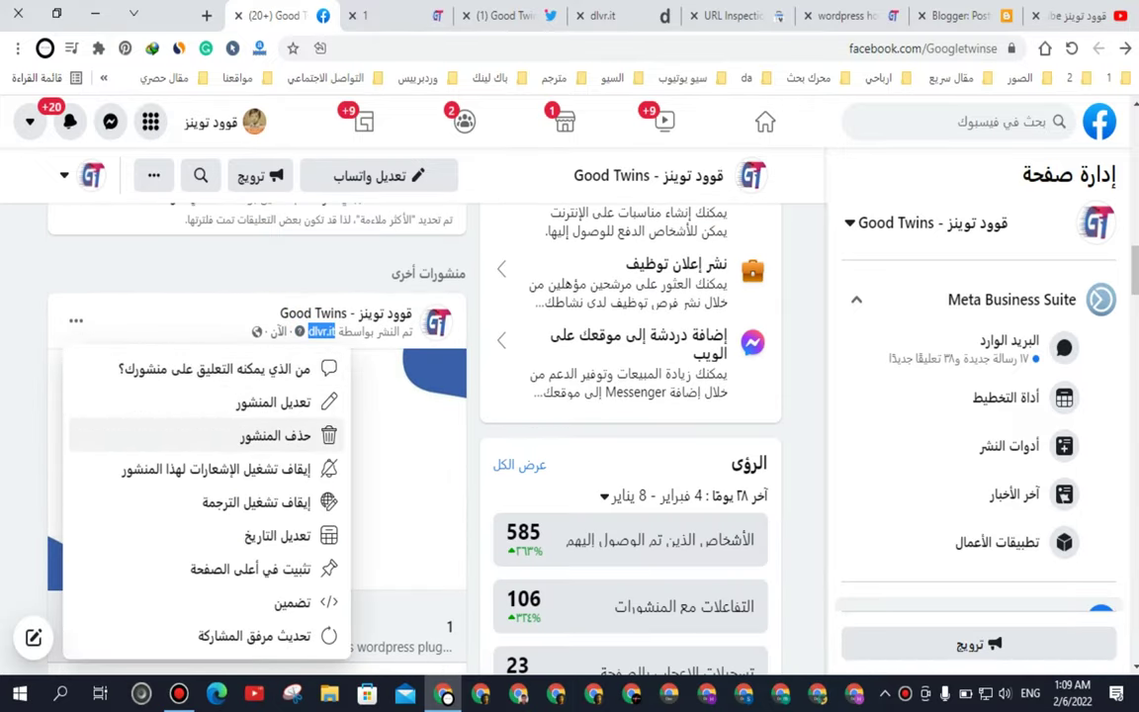
key("Return")
left_click(372, 430)
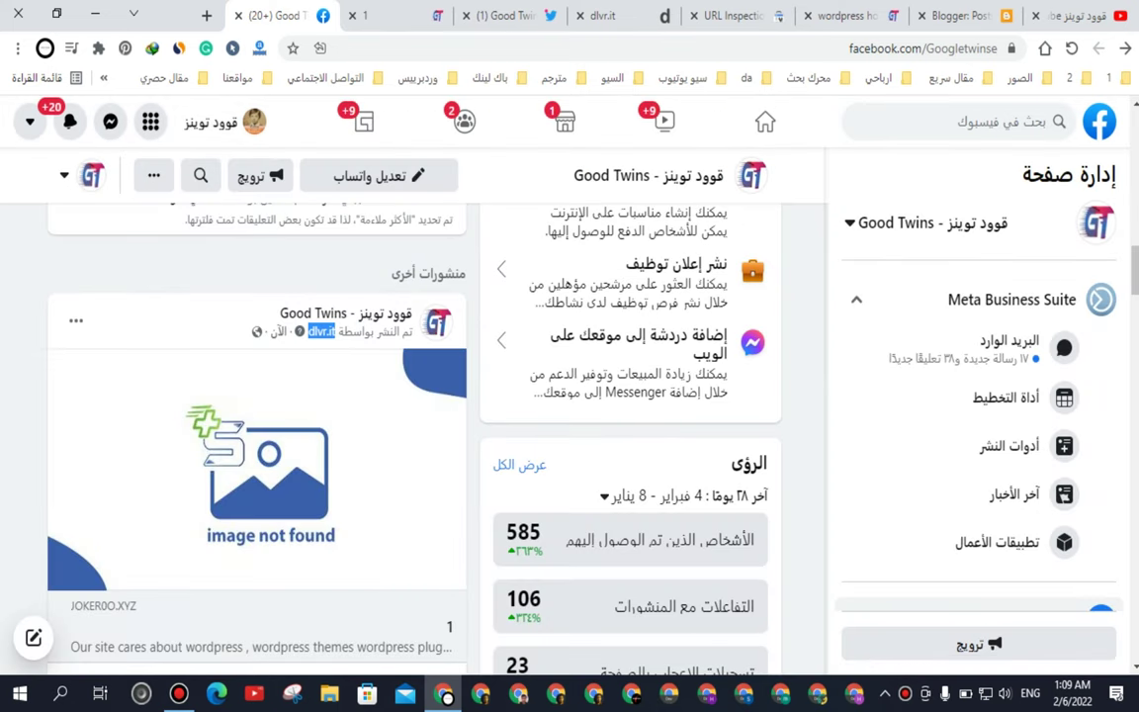
left_click(238, 15)
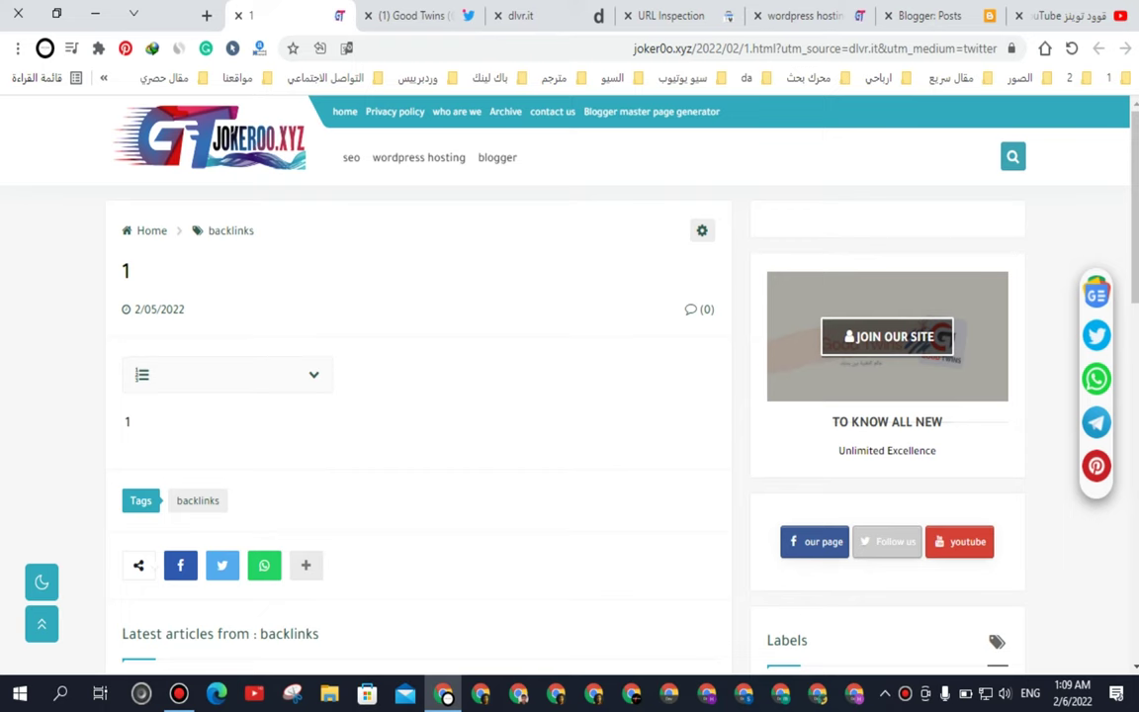
Reload the Good Twins Twitter profile, check the source parameter in the URL opened from tweet "1", and close the article pages
left_click(410, 15)
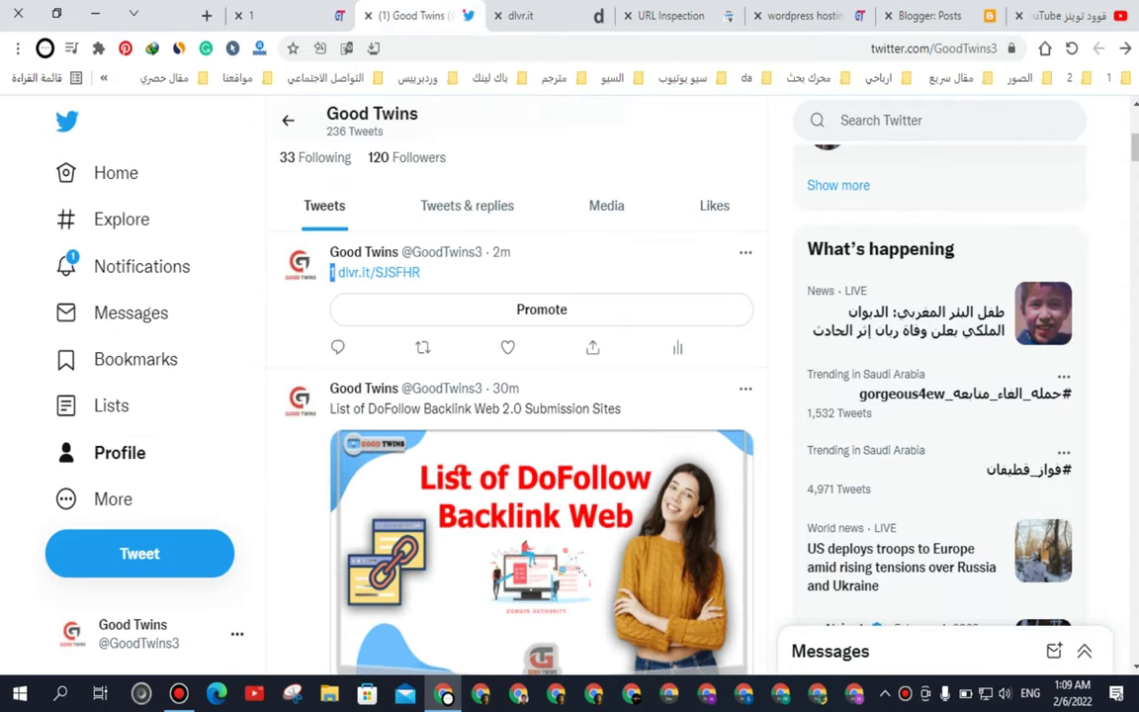
left_click(1072, 48)
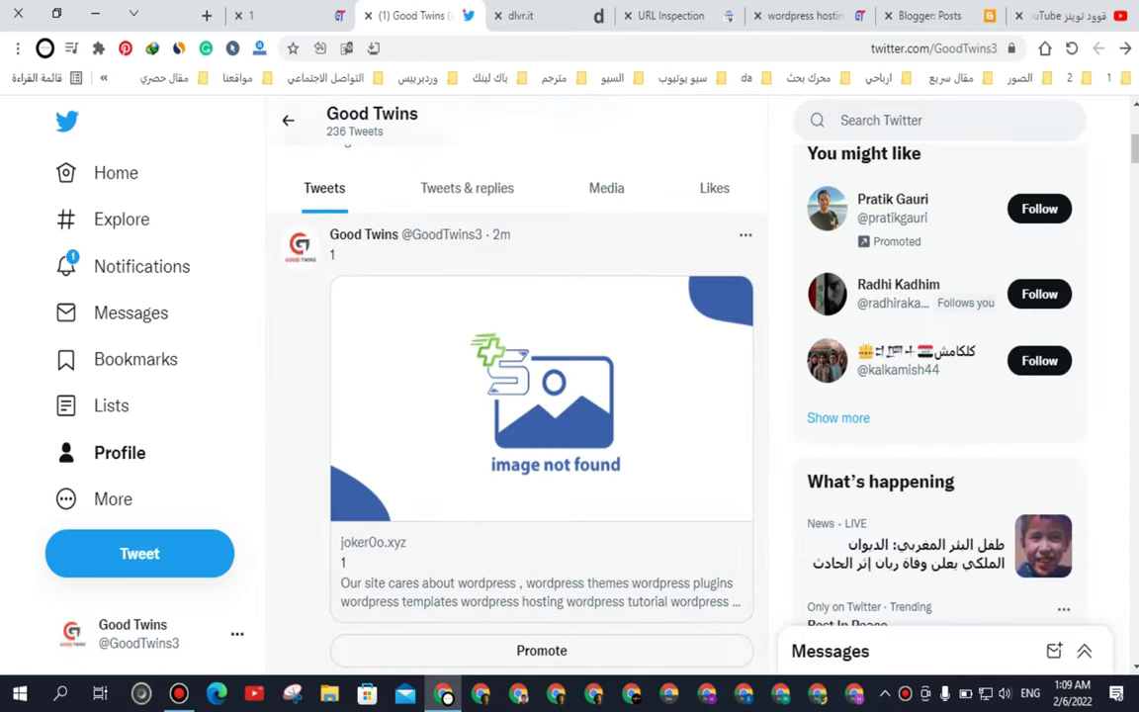
left_click(542, 416)
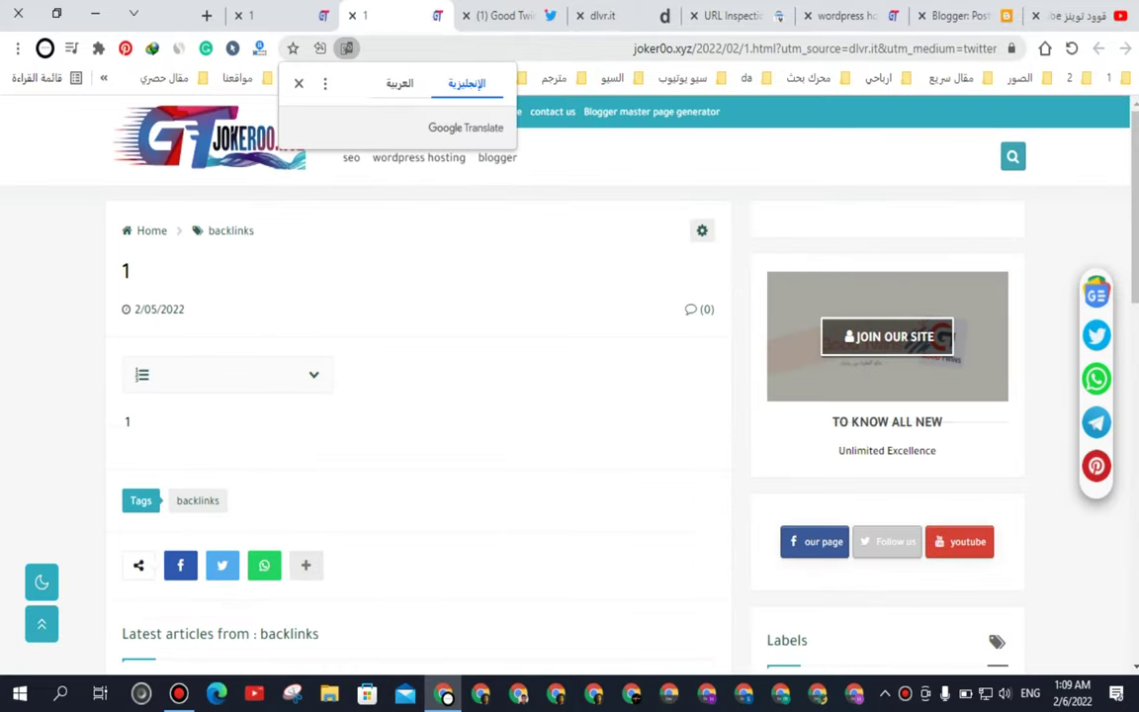
double_click(859, 49)
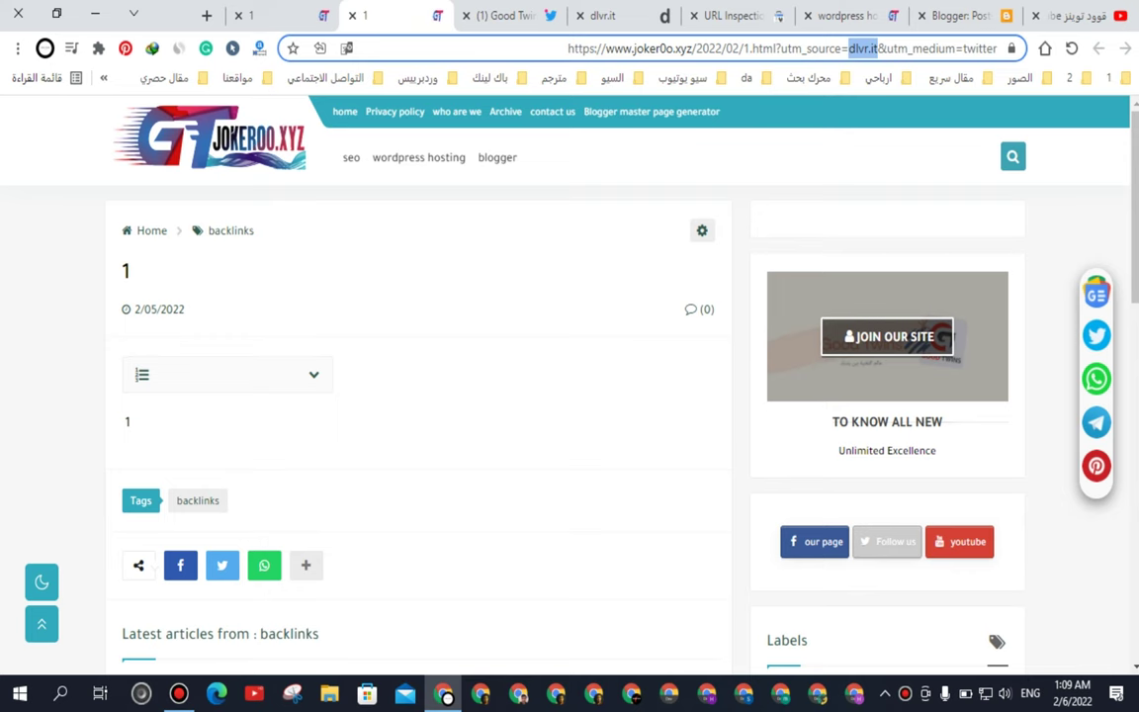
left_click(352, 16)
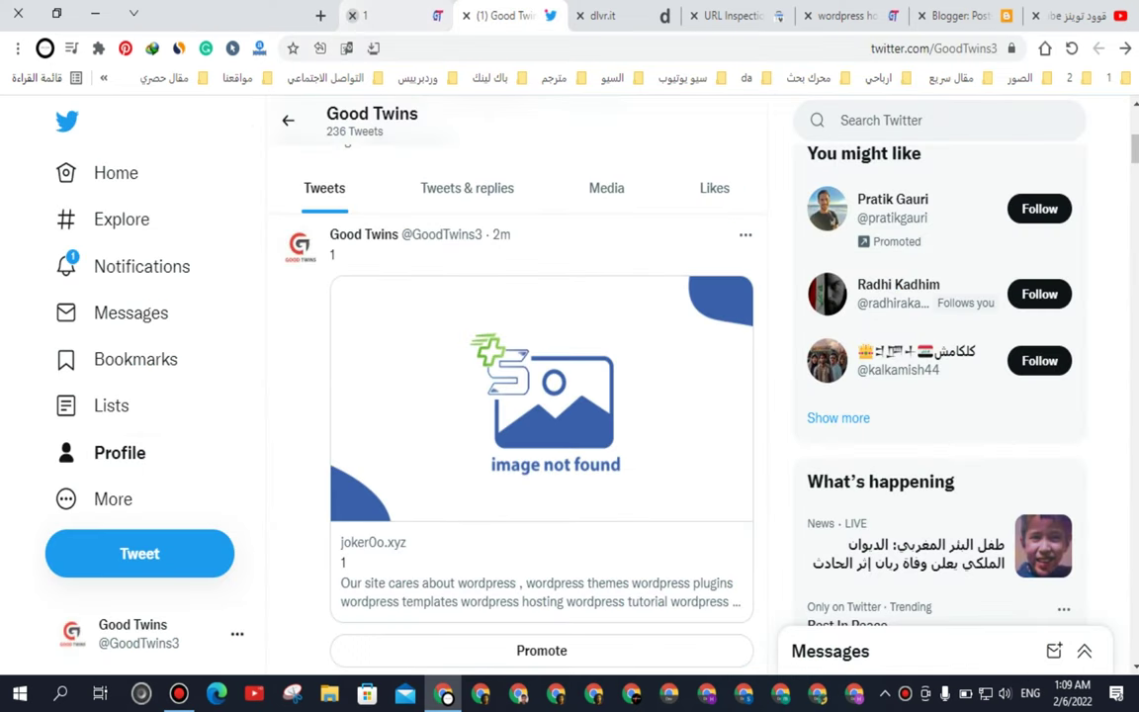
left_click(352, 16)
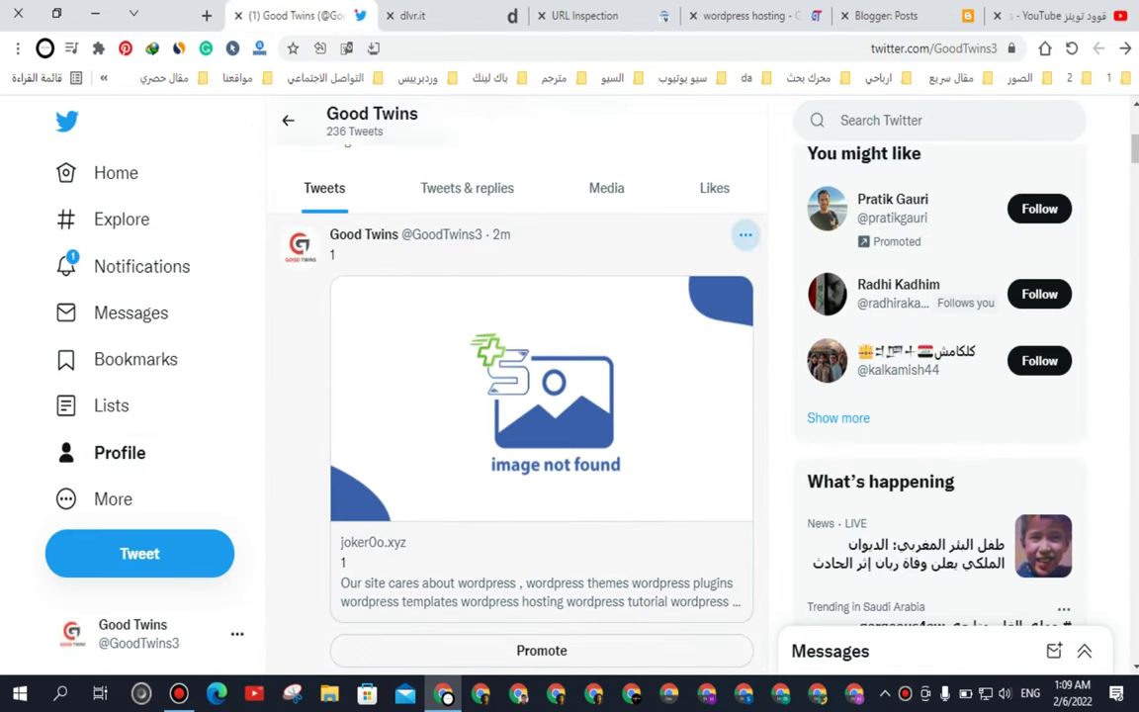
Delete the test tweet "1" from the Good Twins profile and close Twitter
left_click(746, 235)
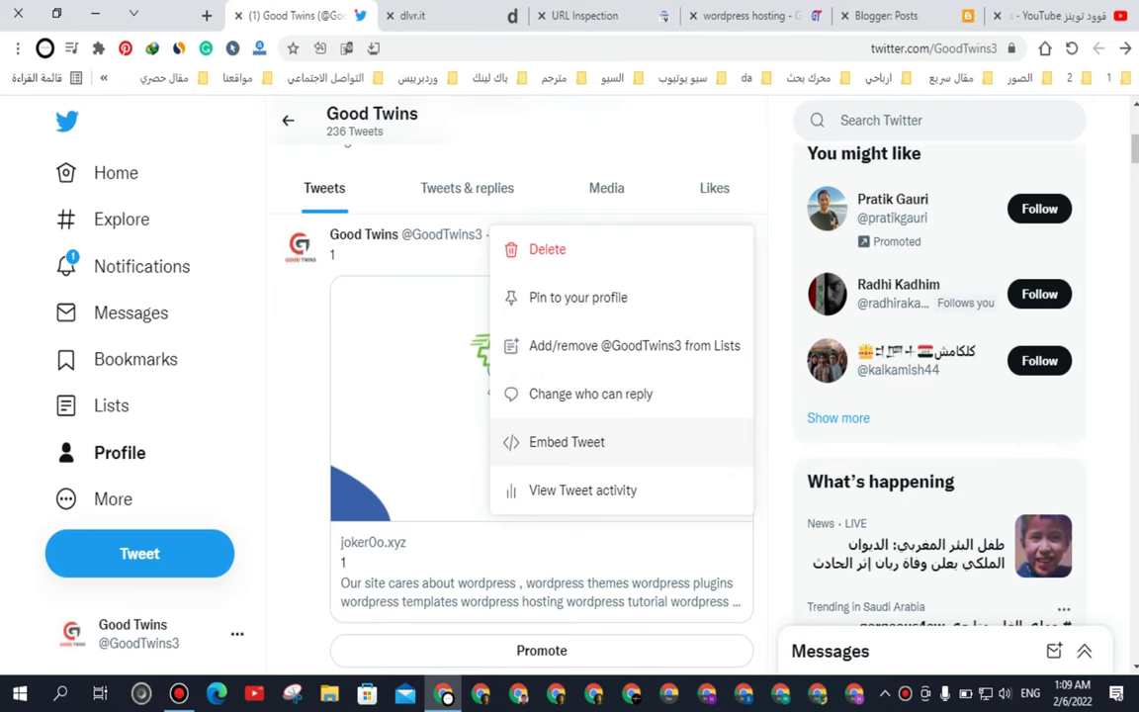
left_click(547, 249)
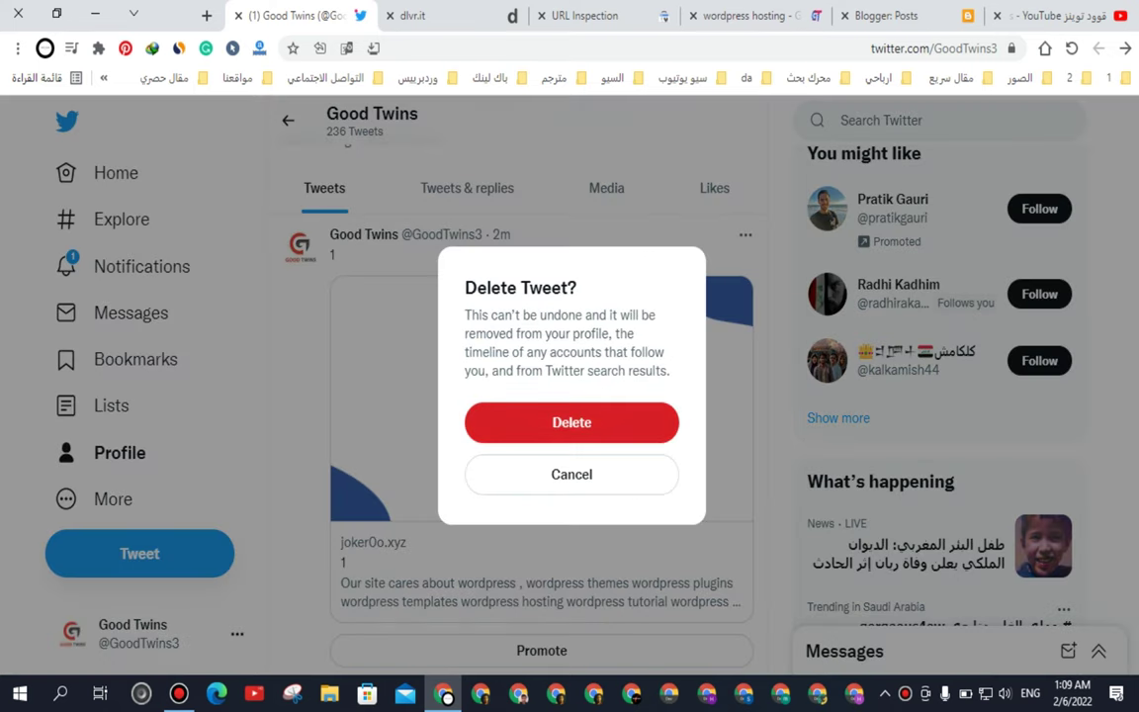
left_click(571, 422)
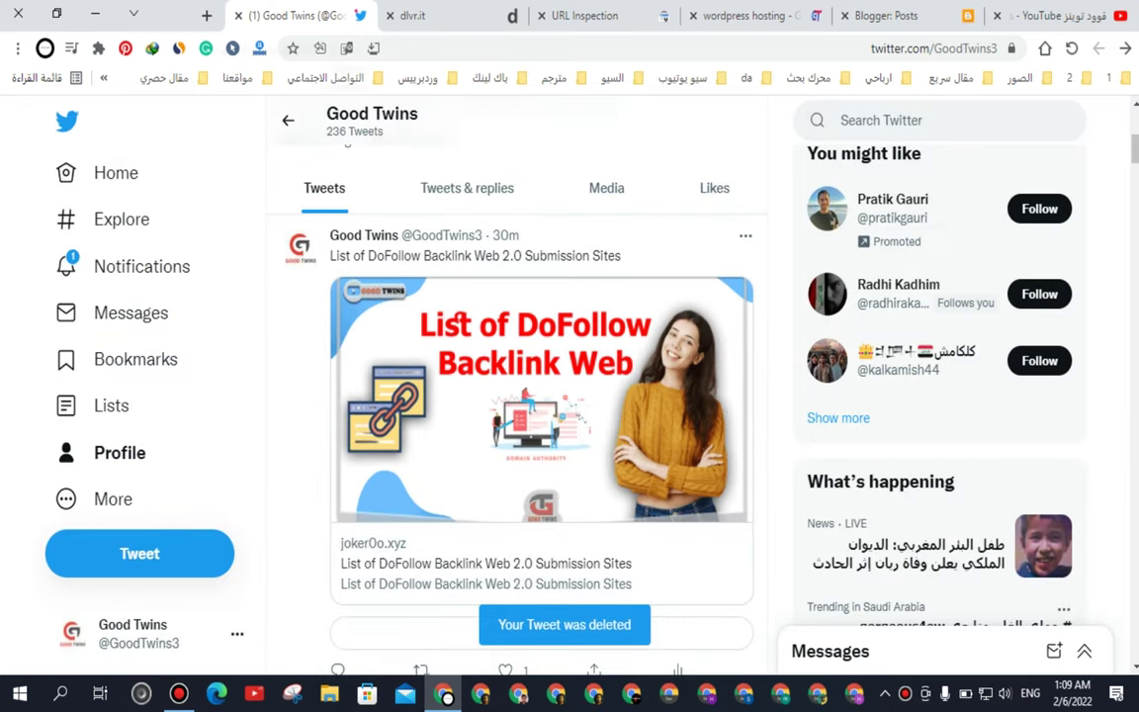
left_click(238, 16)
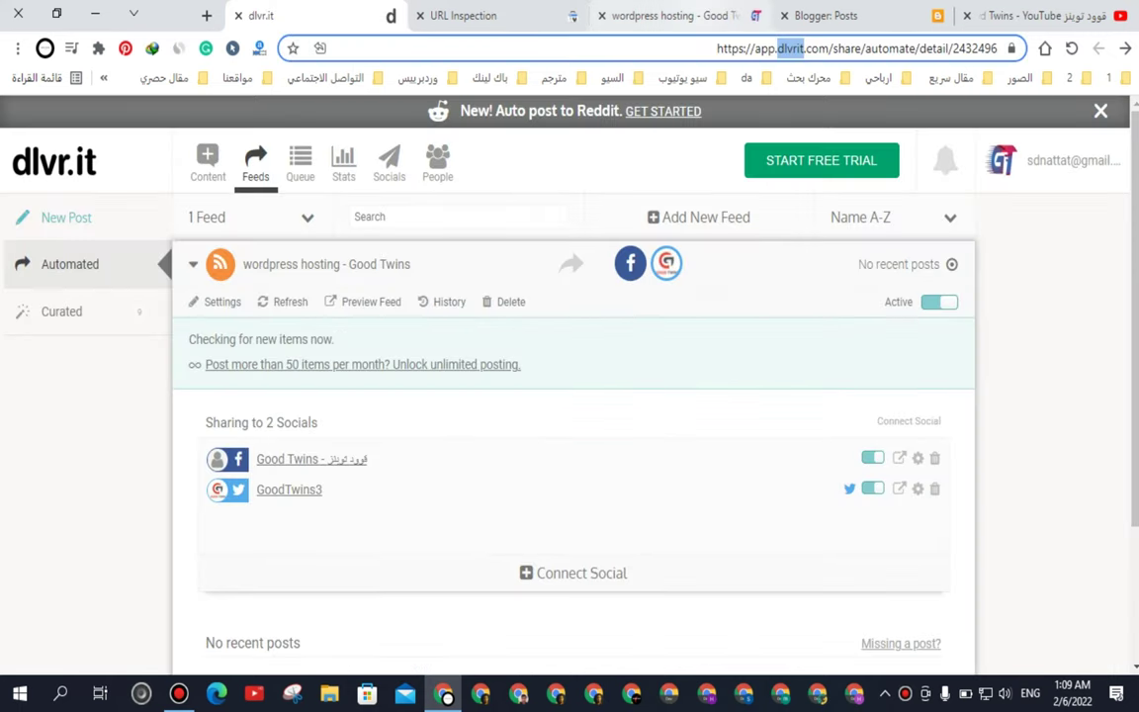
Open the published post "1" from the Blogger post list, copy its URL, and close the article page
left_click(828, 16)
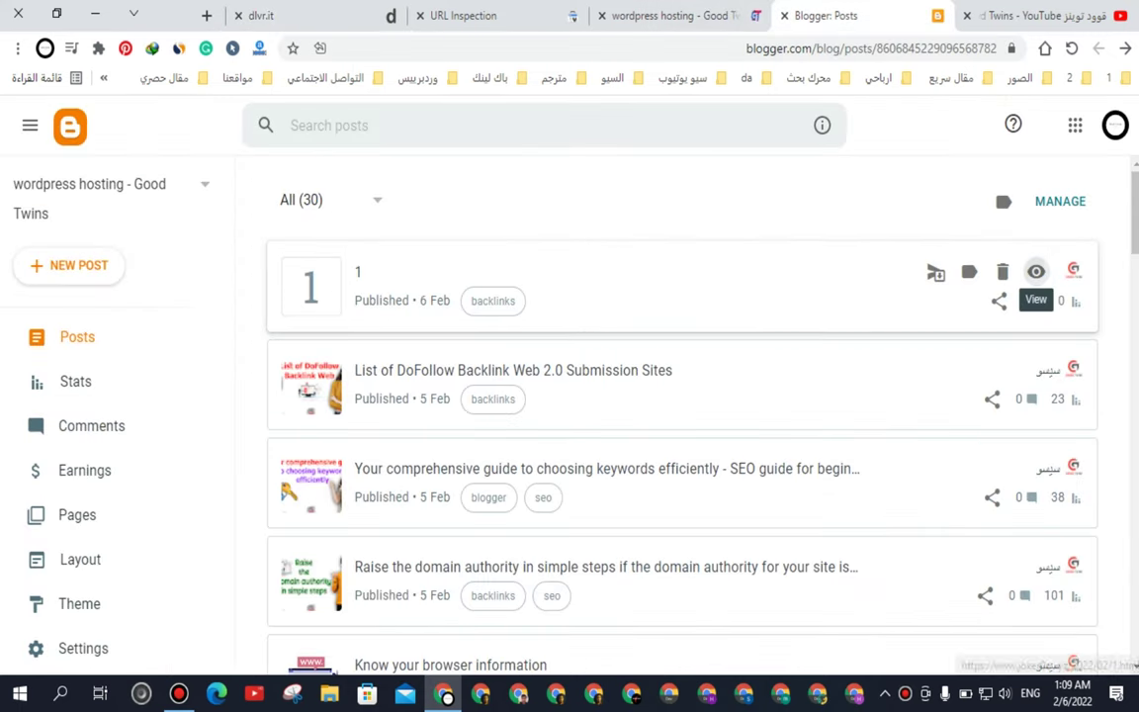
left_click(1036, 271)
right_click(959, 46)
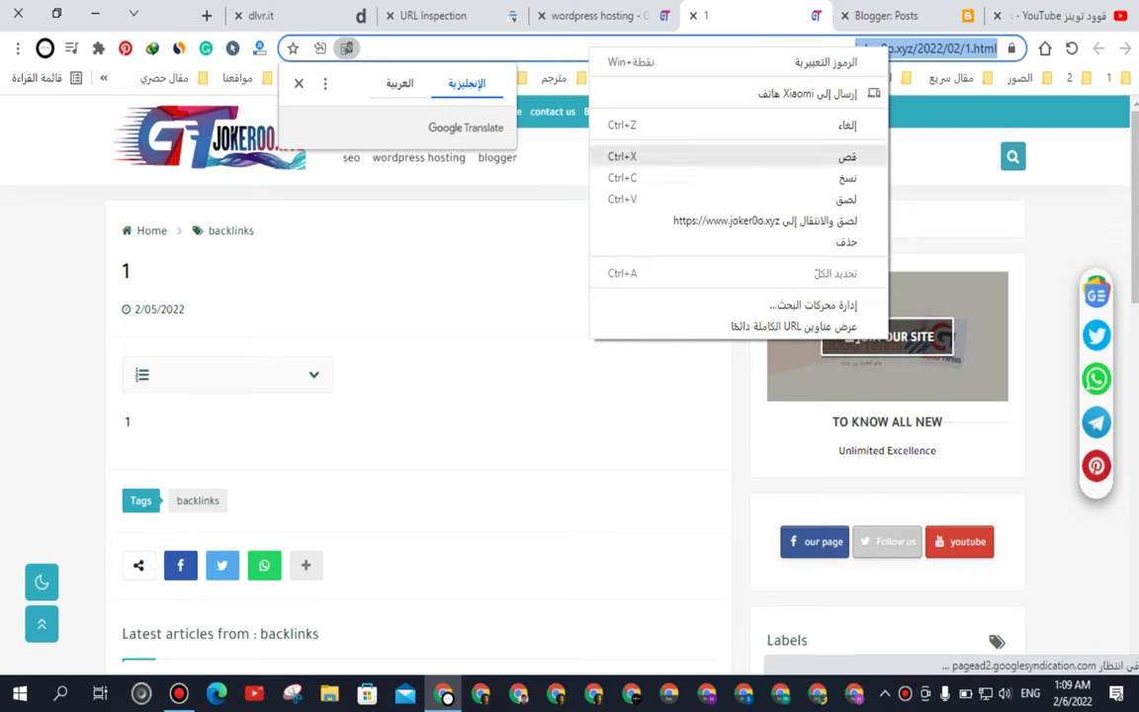
left_click(922, 158)
key("ctrl+w")
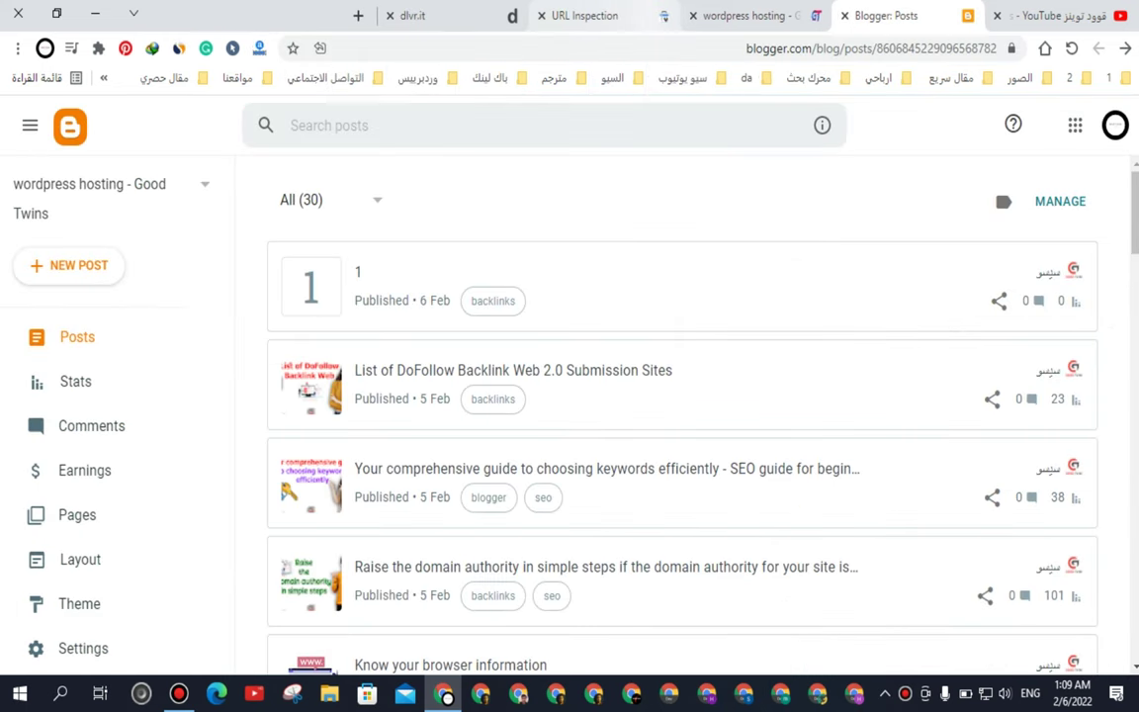
key("ctrl+4")
right_click(483, 122)
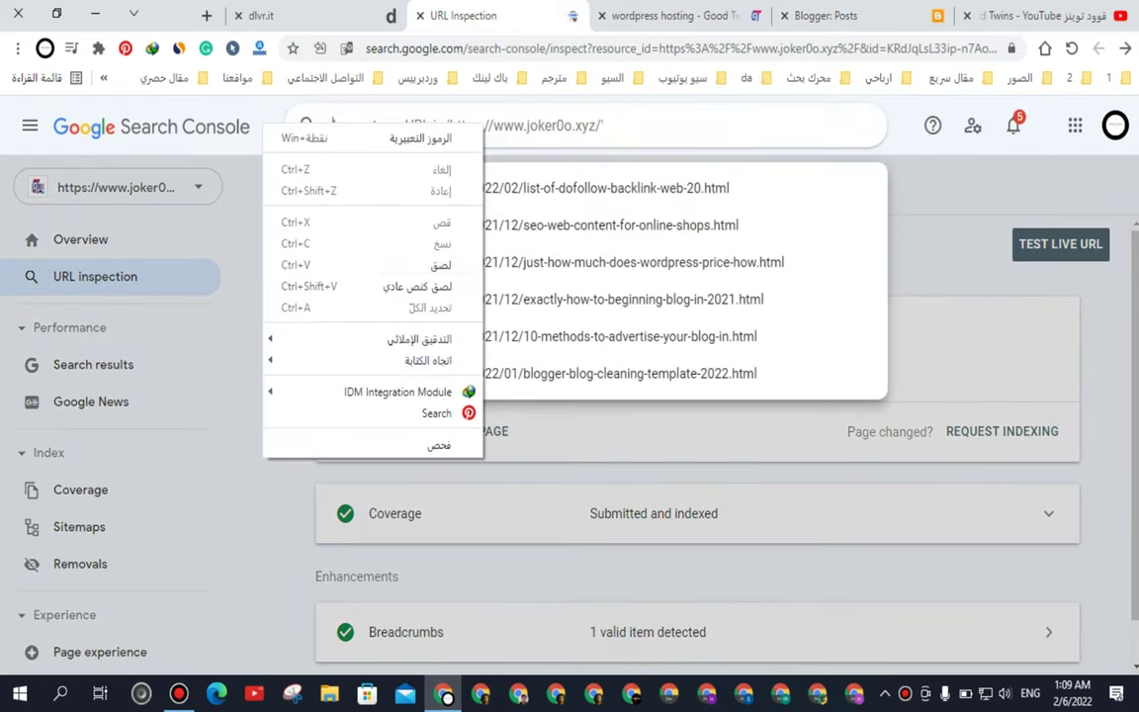
left_click(445, 264)
key("Return")
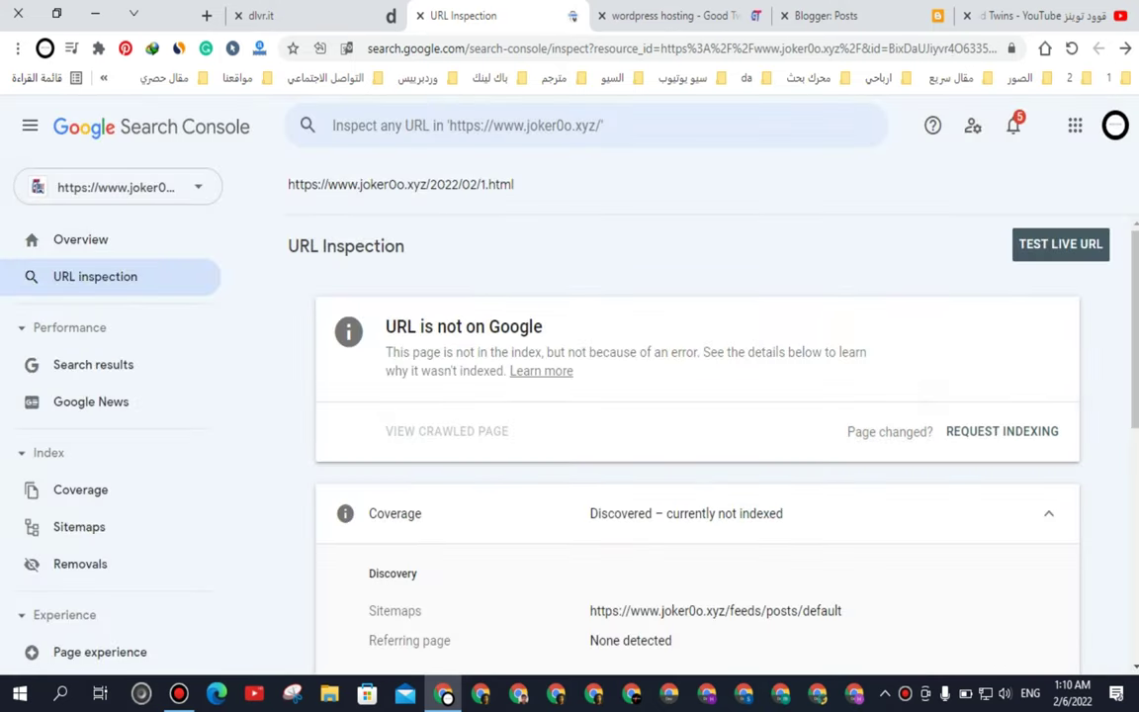
Copy the inspected page's full URL from the URL Inspection results
left_click_drag(513, 184, 288, 184)
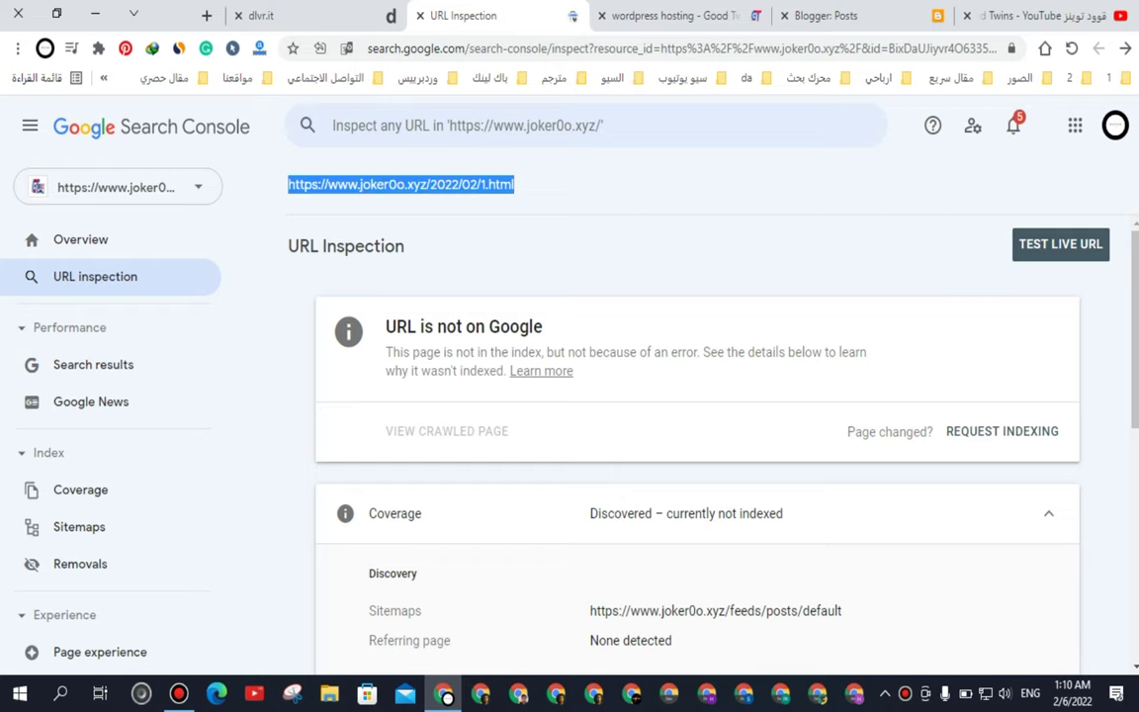
right_click(477, 188)
left_click(435, 199)
scroll(697, 444, "down", 2)
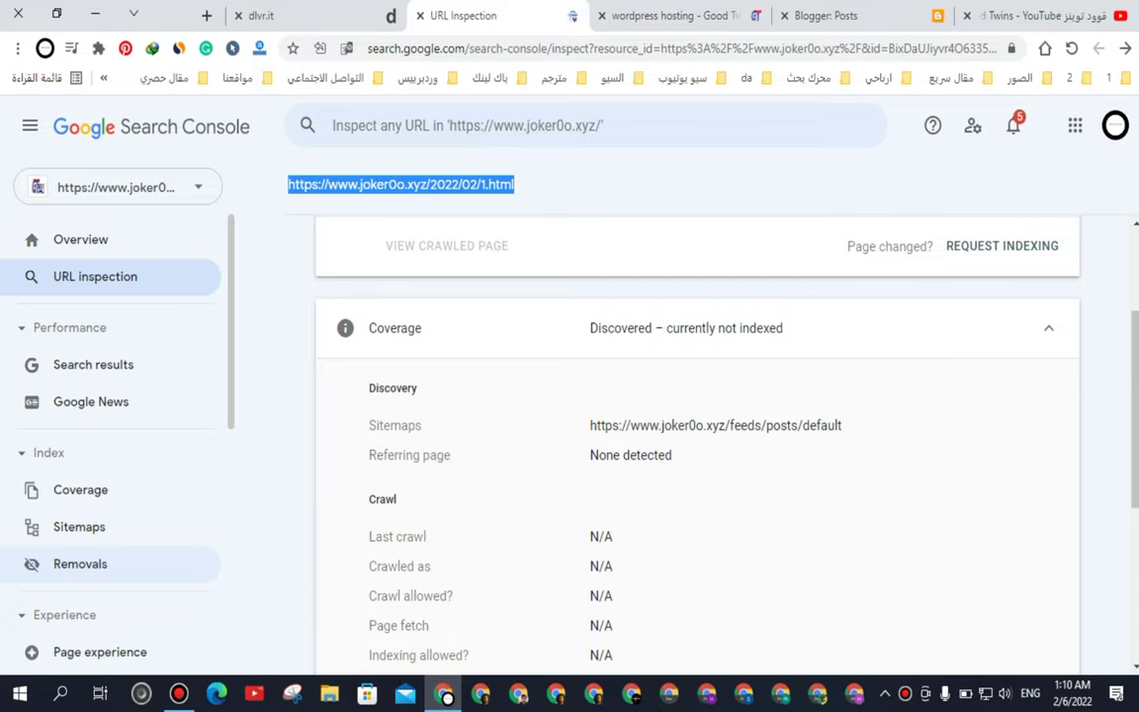
left_click(81, 564)
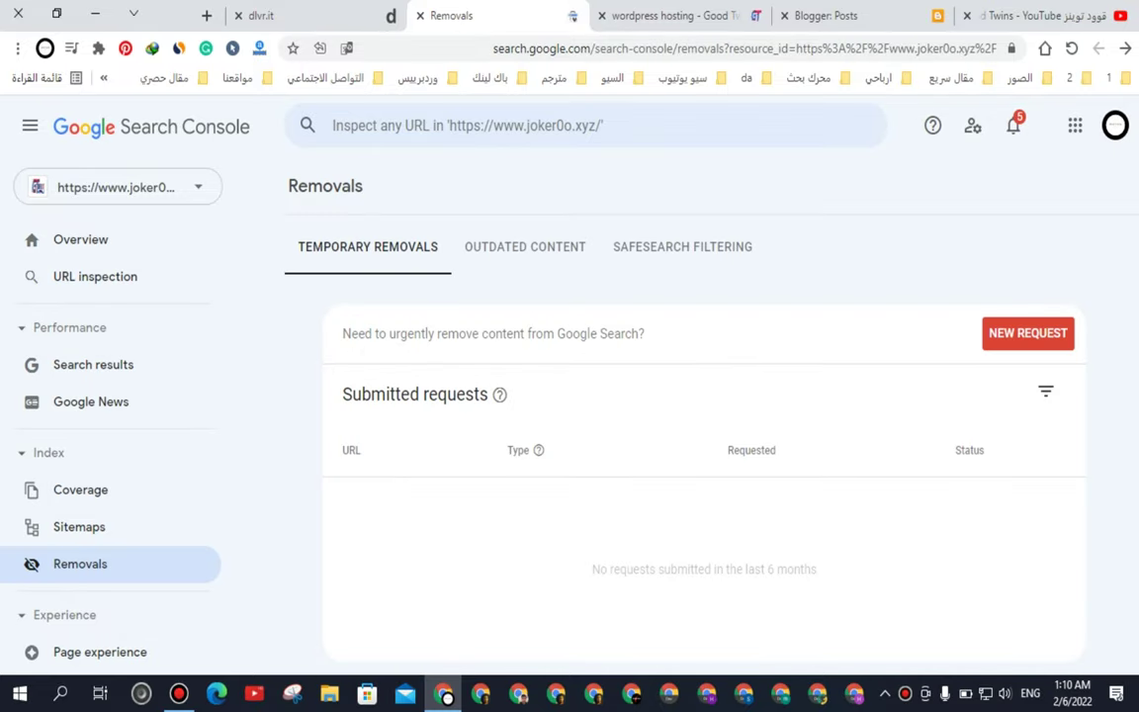
left_click(1027, 332)
right_click(554, 380)
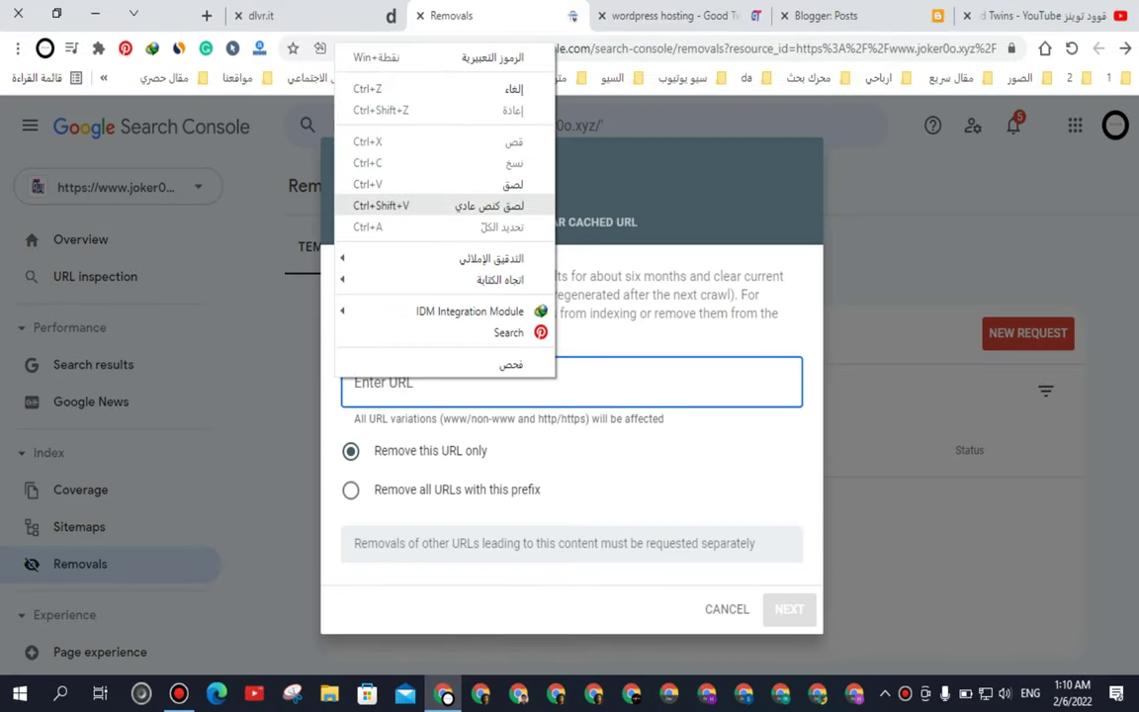
left_click(490, 204)
left_click(788, 608)
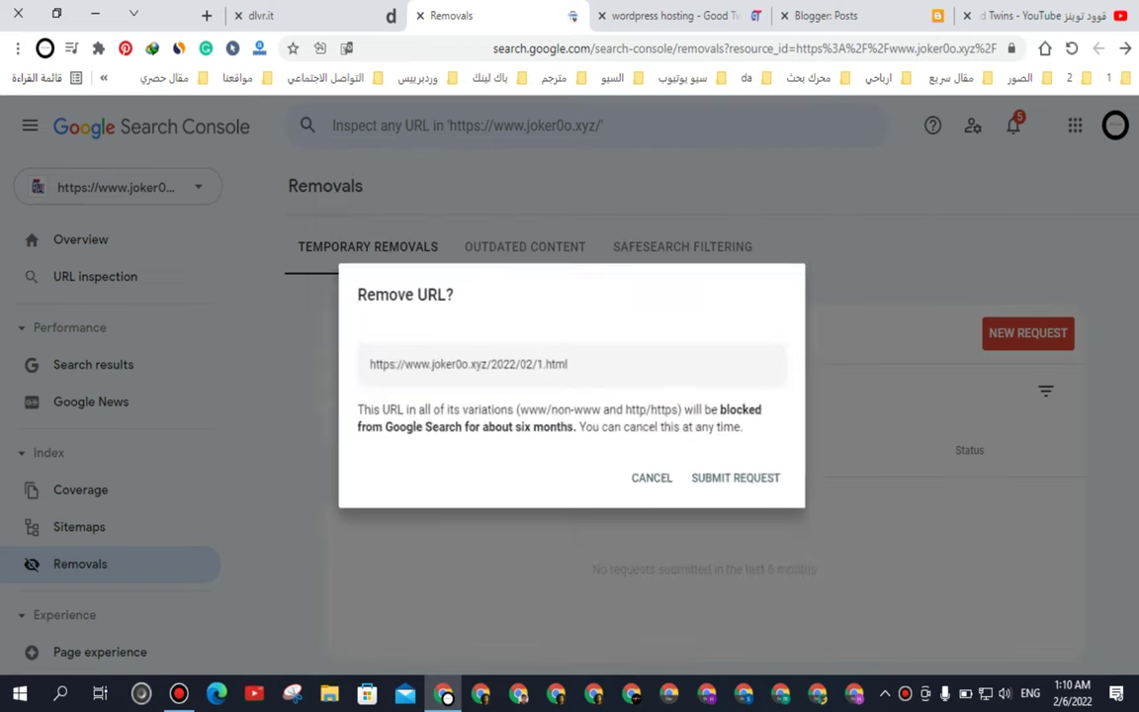
left_click(726, 473)
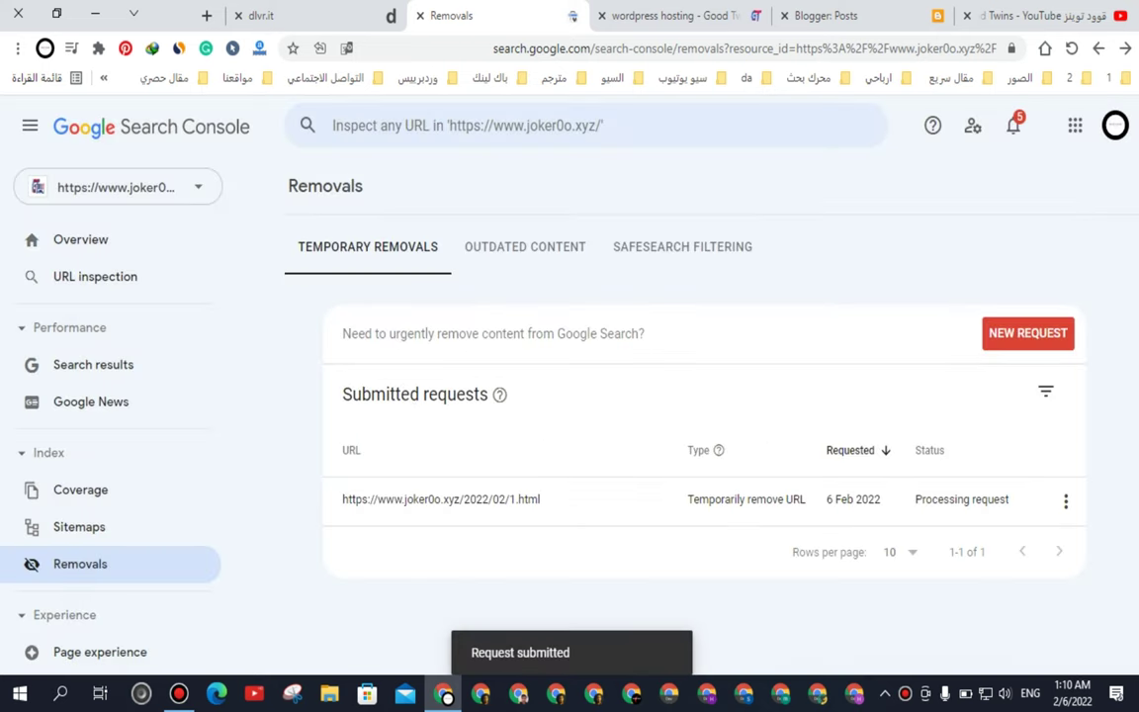
Switch to the Blogger post list and delete the published test post "1"
left_click(826, 15)
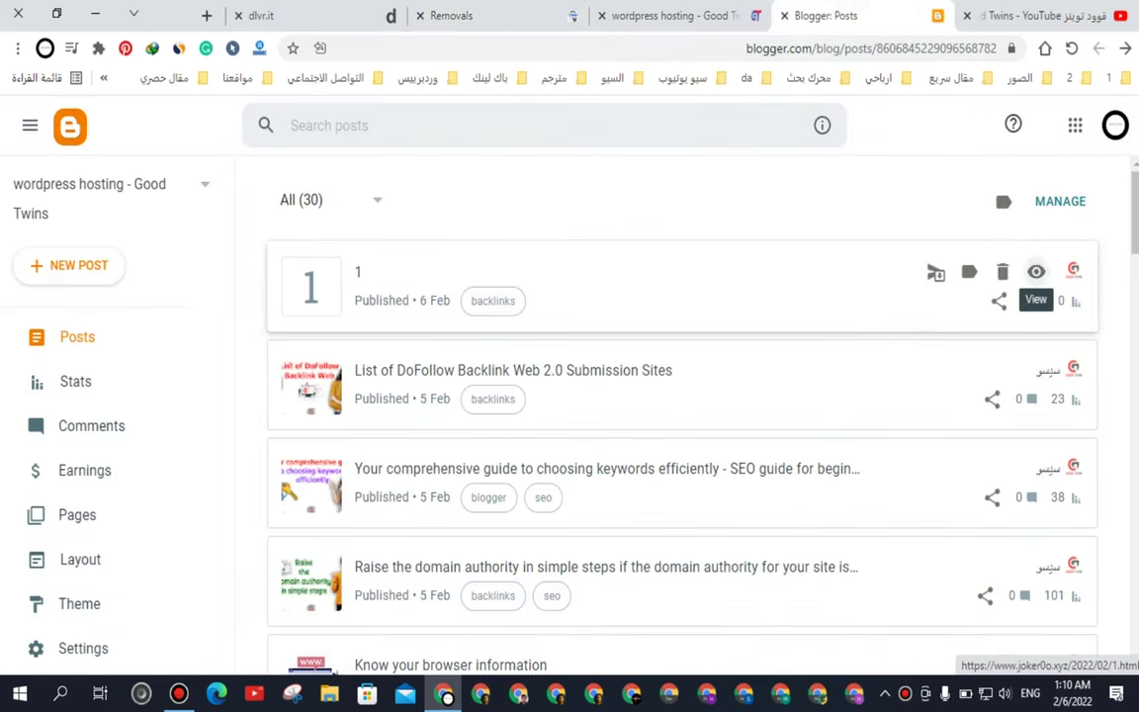
left_click(1002, 272)
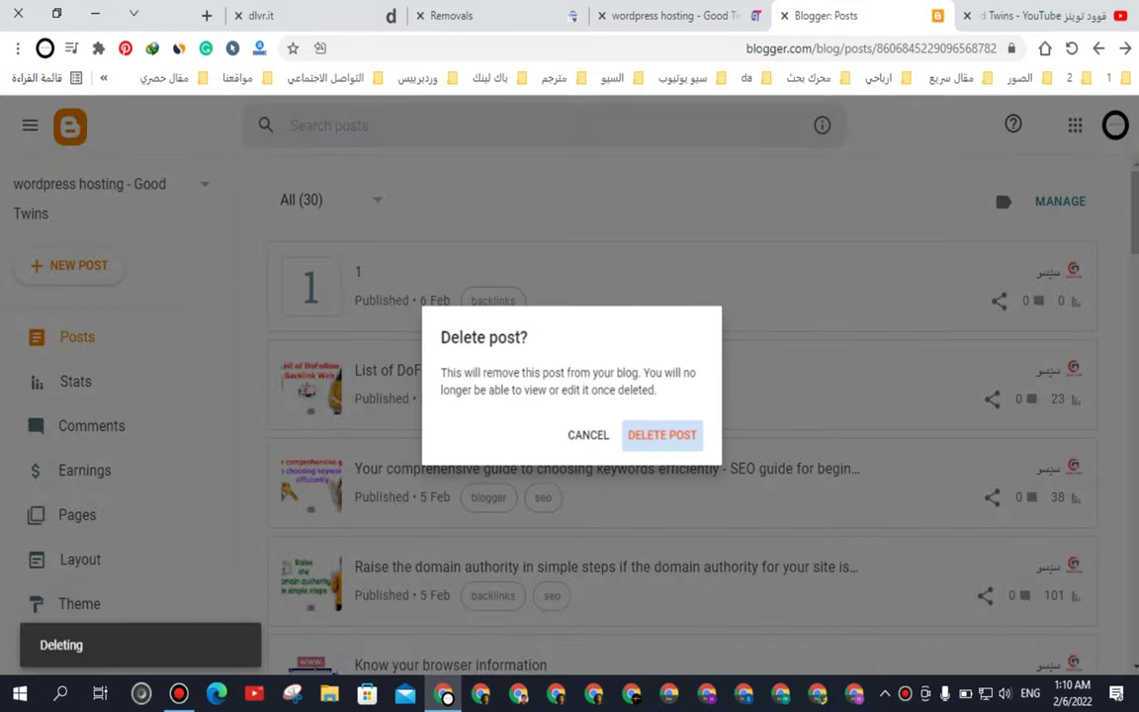
left_click(665, 436)
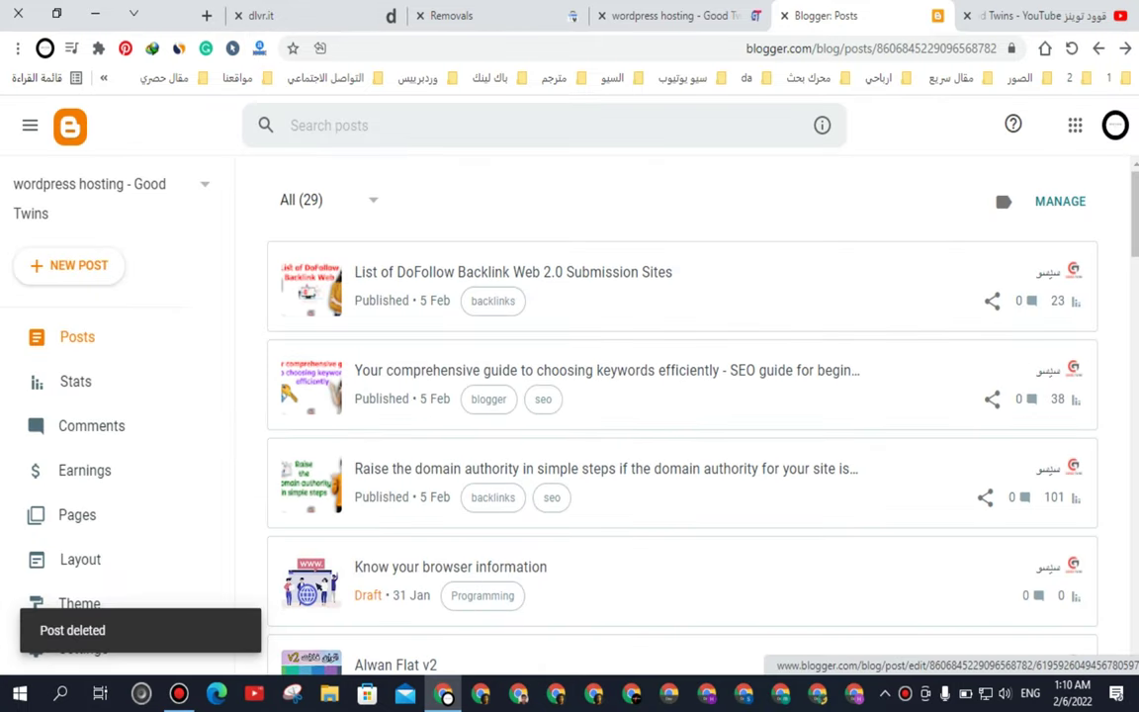
Switch to dlvr.it and open a new feed setup with Website Feed as the content source
left_click(261, 15)
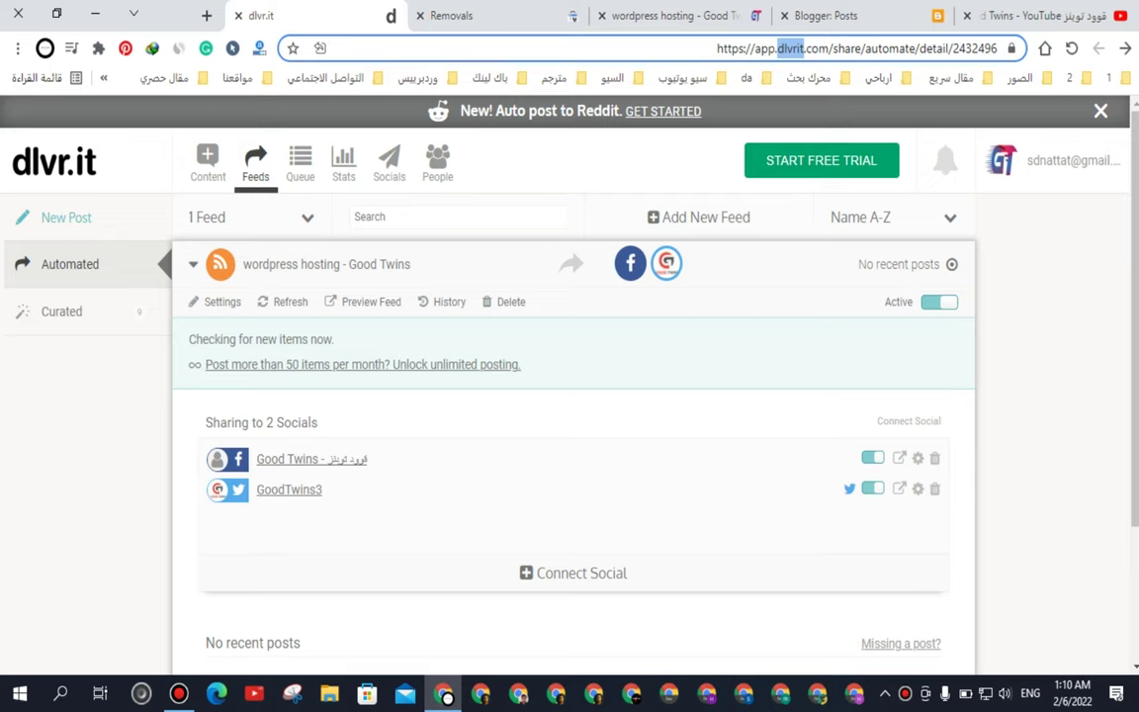
key("Escape")
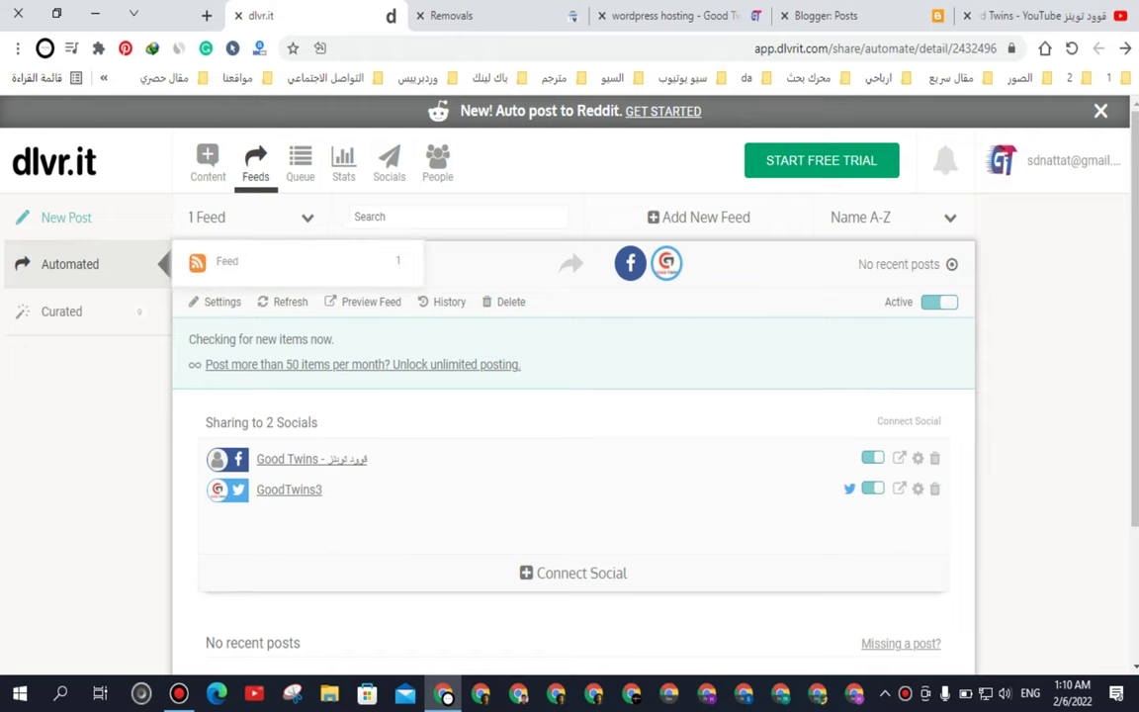
left_click(699, 218)
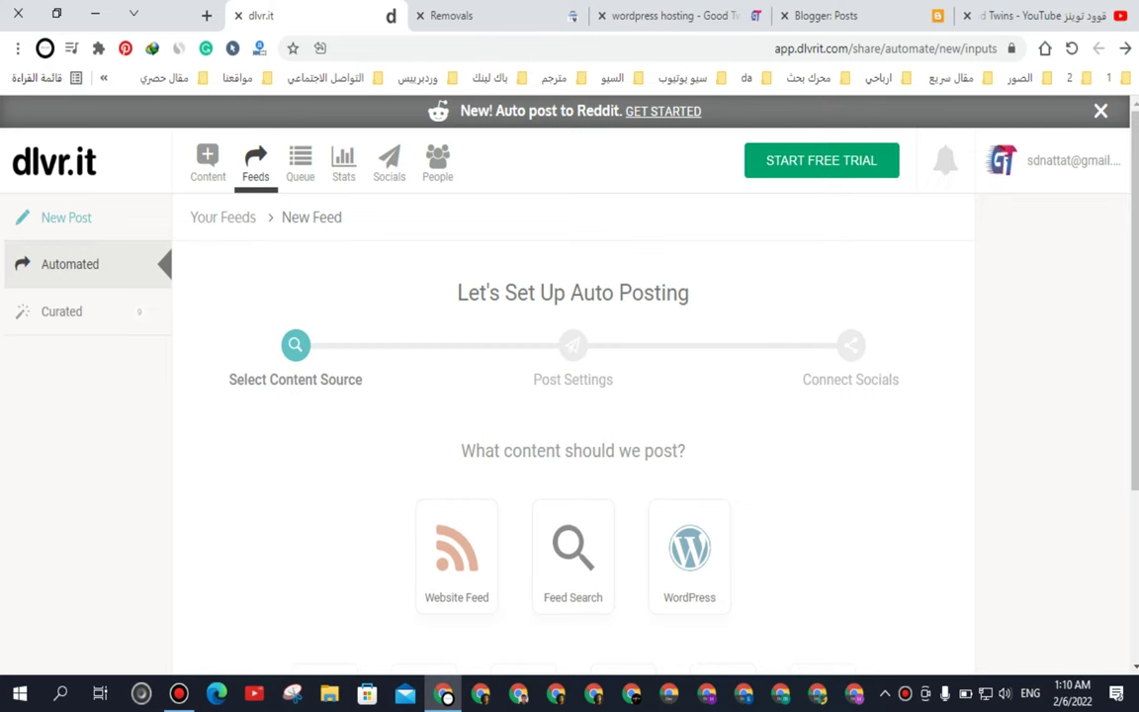
scroll(424, 451, "down", 3)
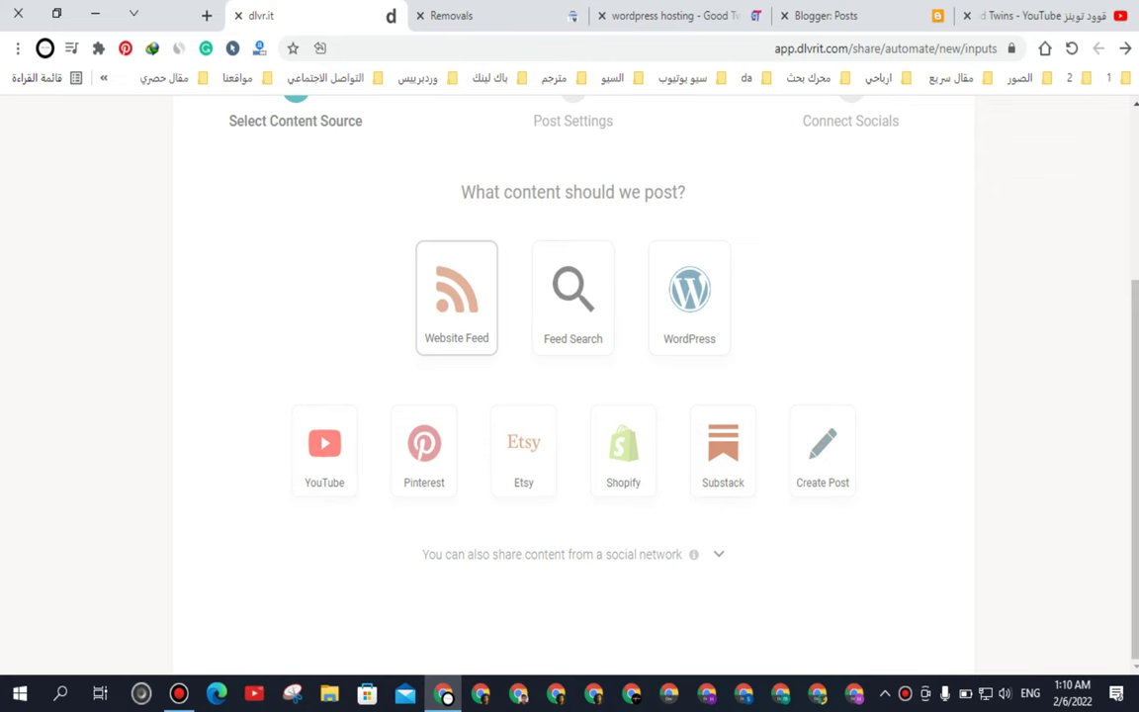
left_click(456, 297)
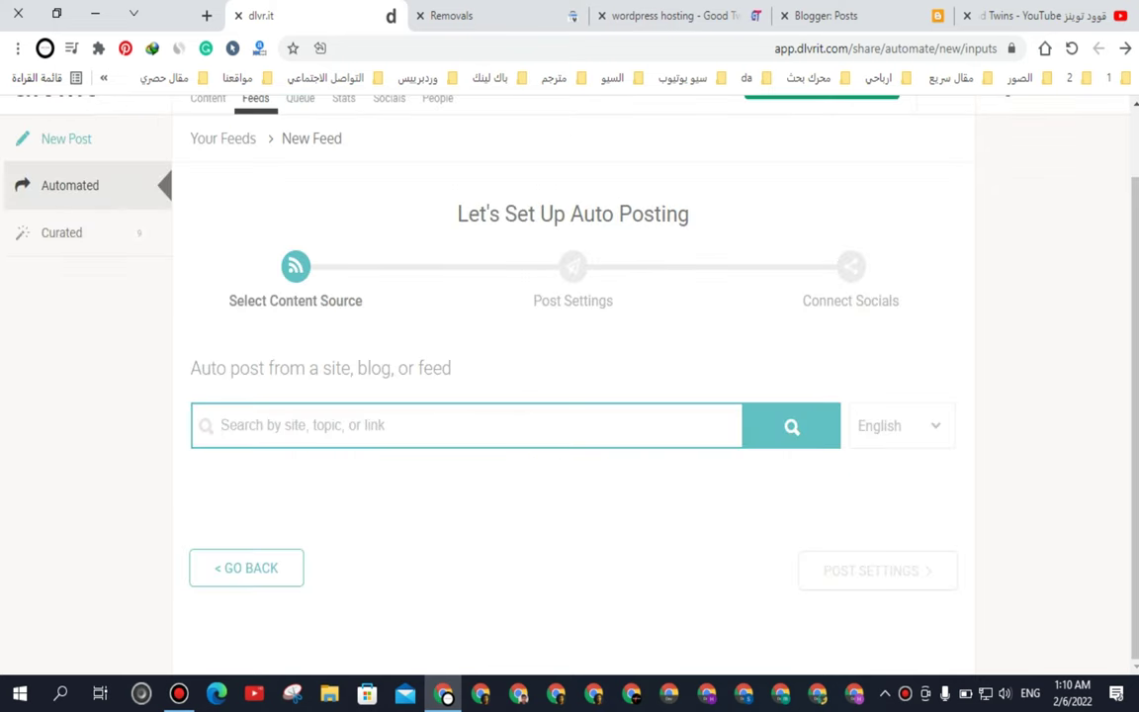
left_click(826, 15)
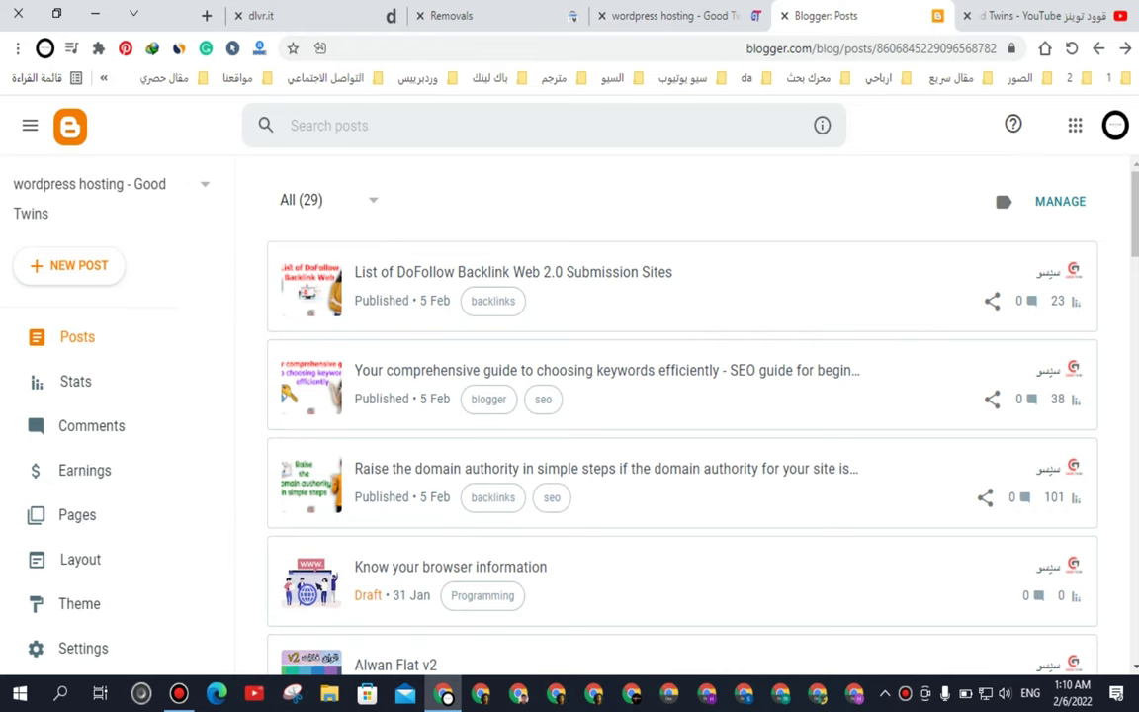
left_click(494, 16)
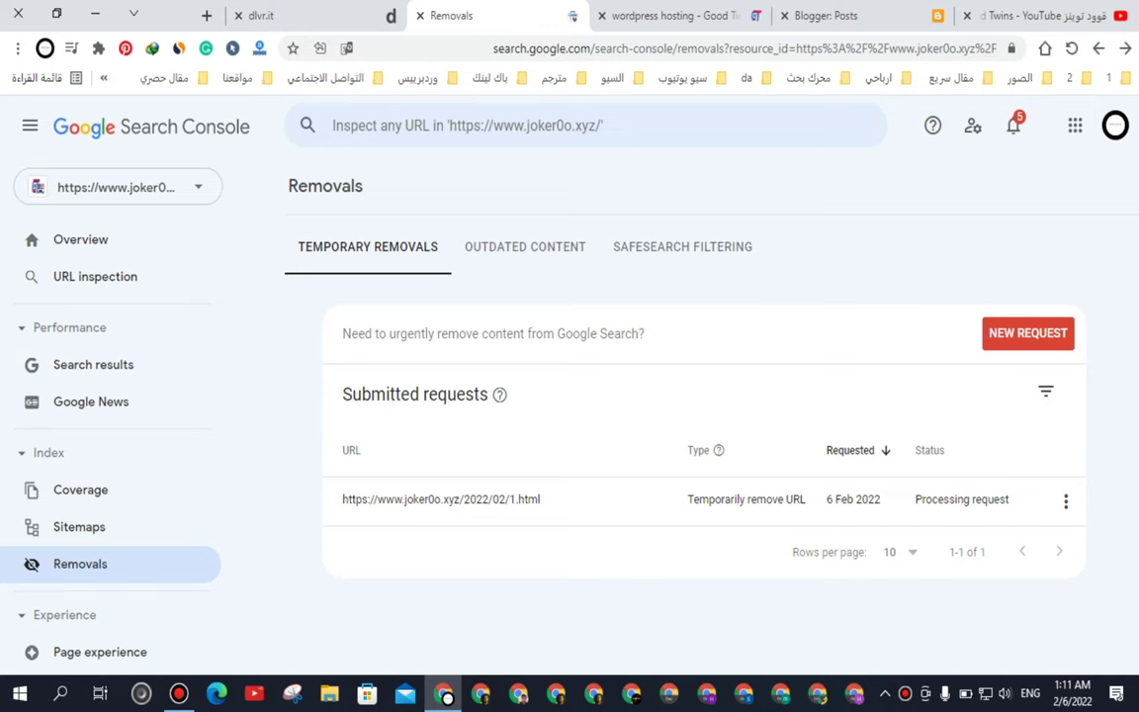
left_click(1041, 16)
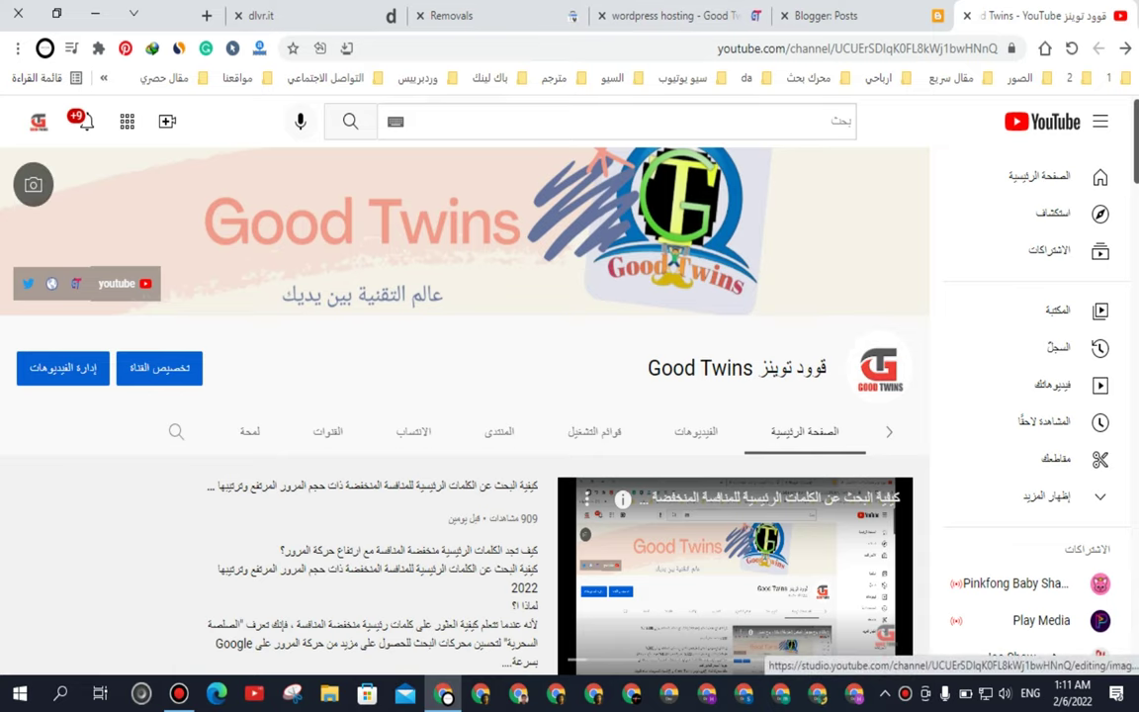
key("ctrl+shift+Tab")
key("ctrl+shift+Tab")
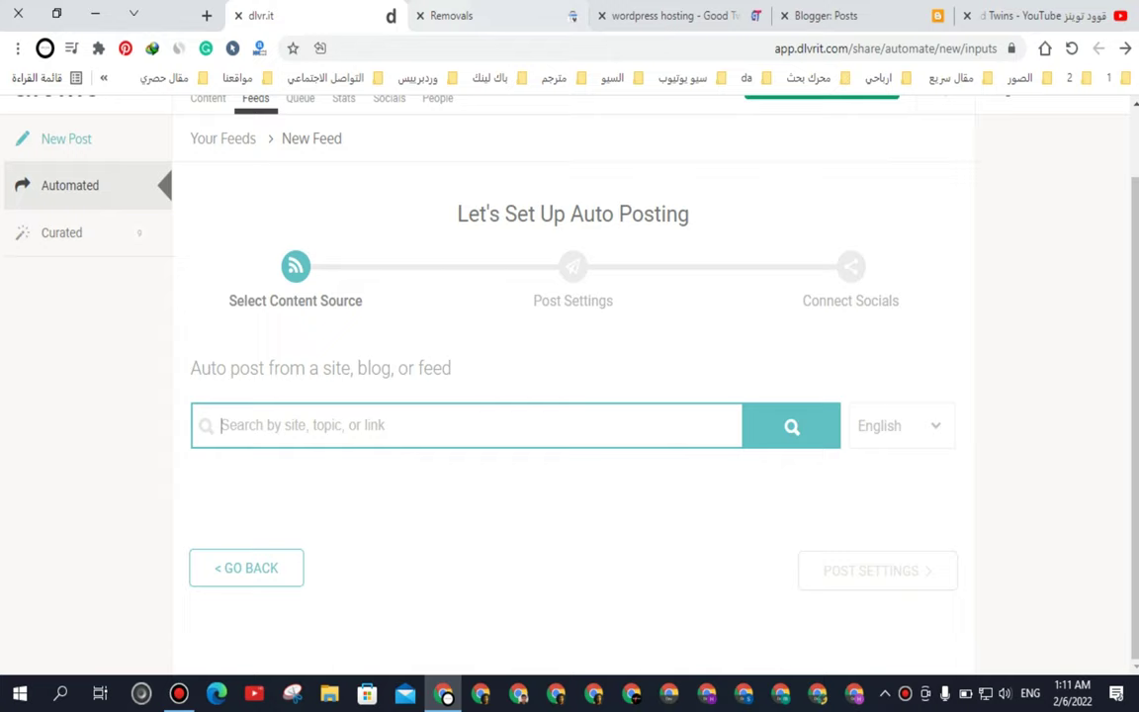
key("ctrl+Tab")
key("ctrl+Tab")
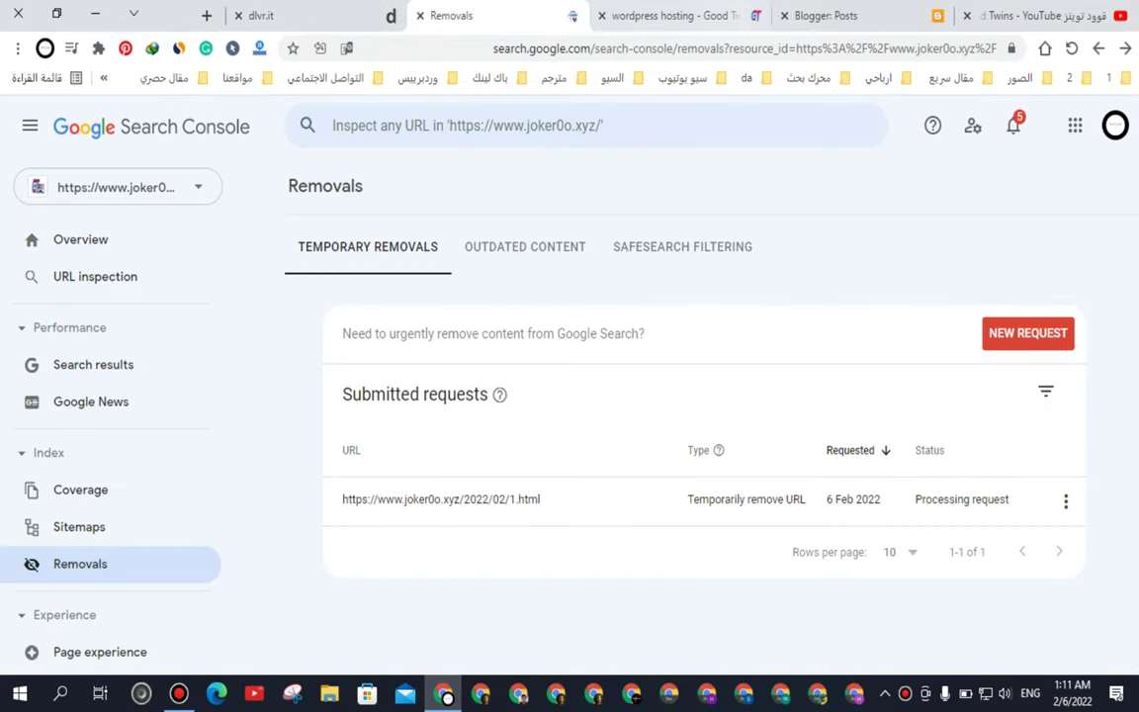
key("ctrl+shift+Tab")
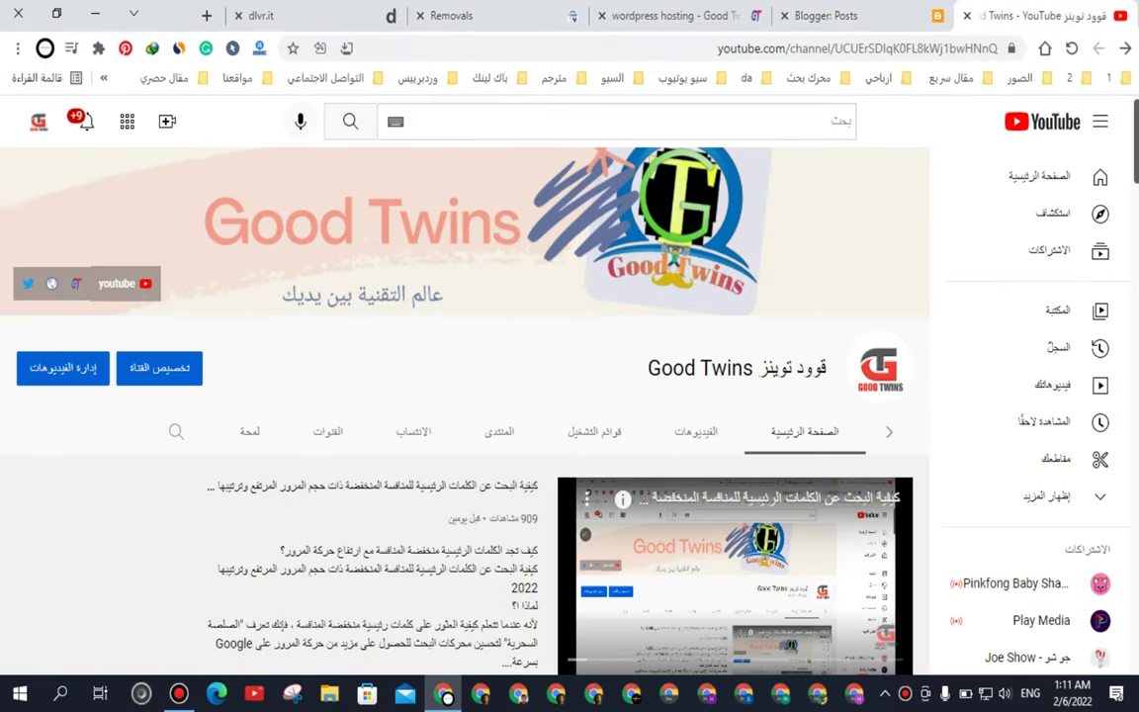